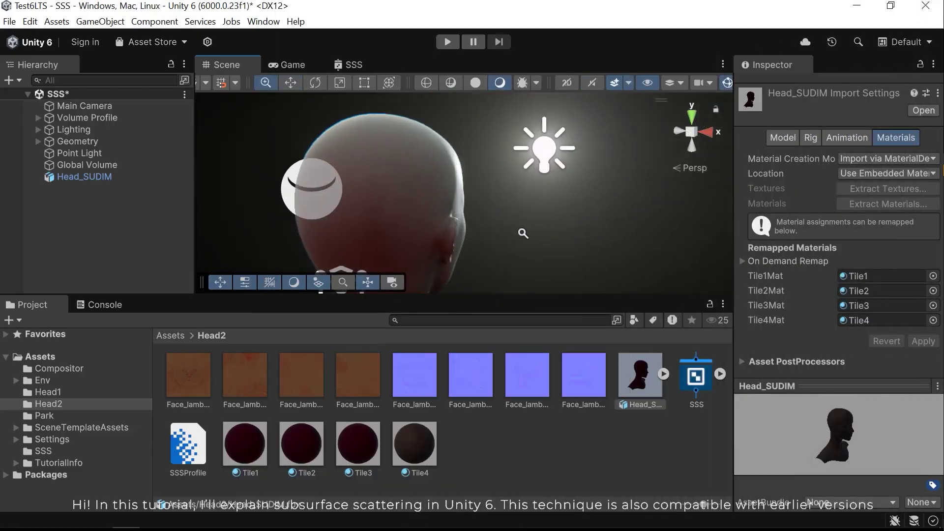
scroll(573, 237, up, 3)
scroll(573, 237, up, 3)
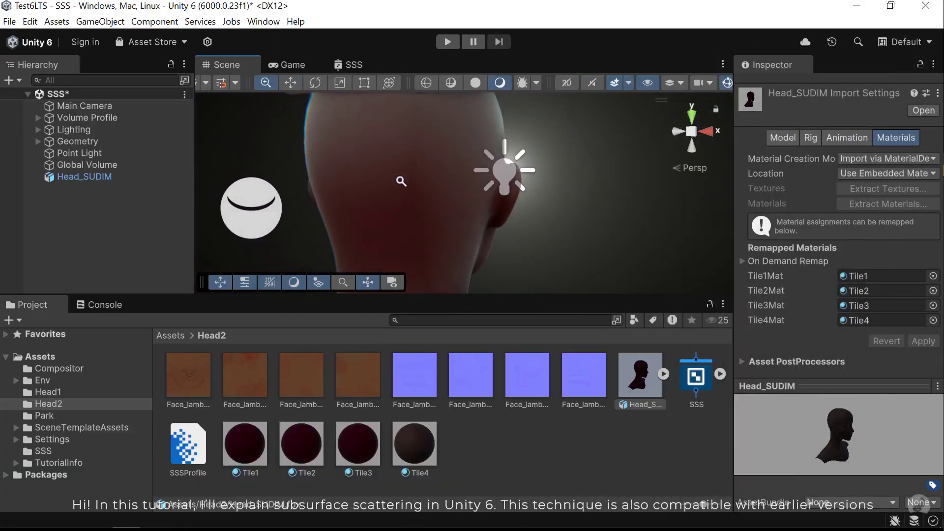
click(187, 444)
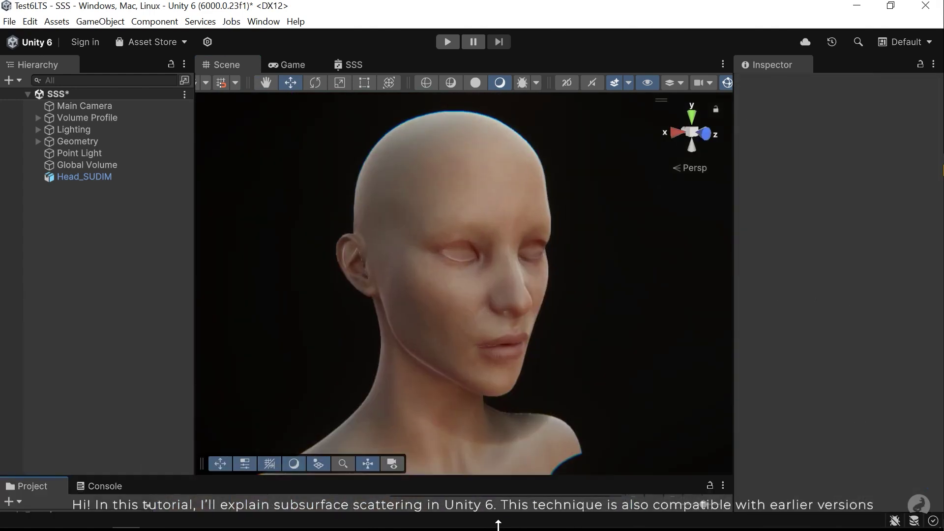
alt+drag(344, 324, 580, 344)
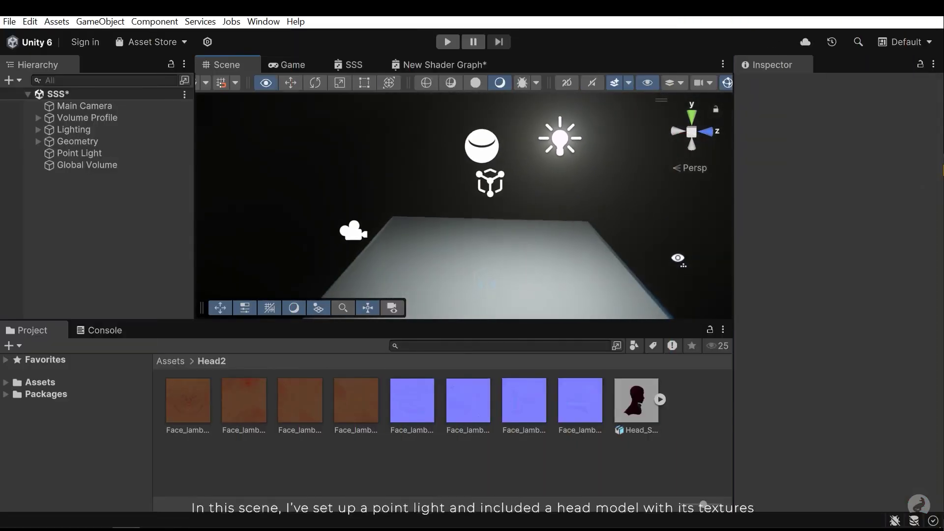
Add the Head_SUDIM model from the Head2 folder to the scene and raise it to a Y position of about 2.9.
right_drag(678, 258, 526, 245)
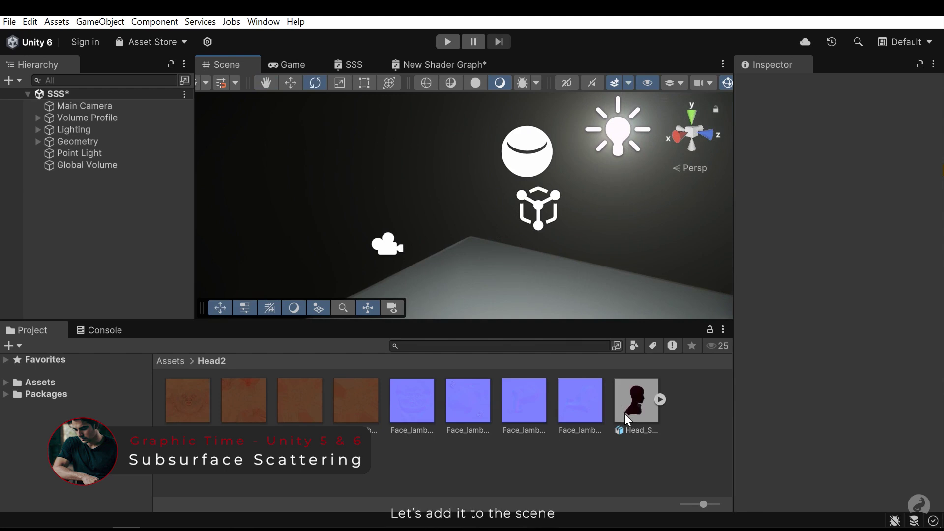
drag(626, 419, 476, 291)
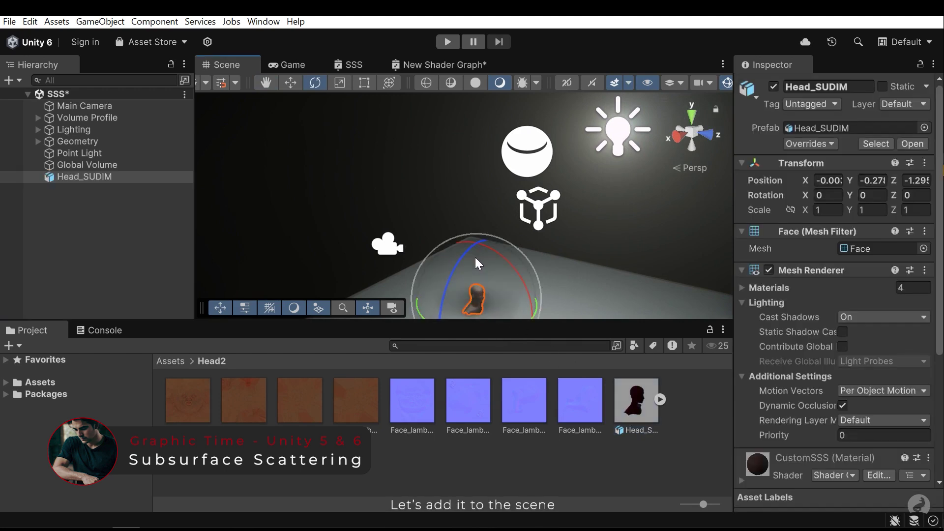
key(w)
drag(474, 244, 457, 101)
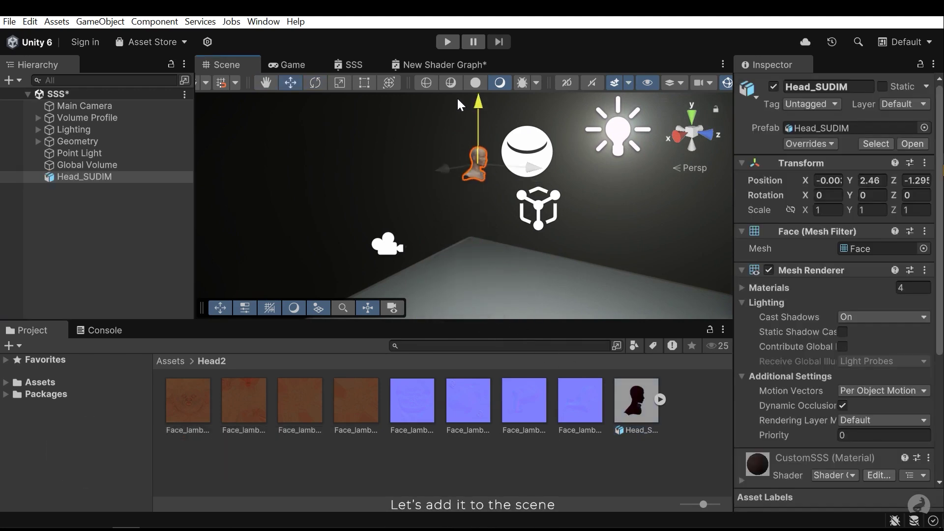
key(f)
alt+drag(501, 186, 429, 231)
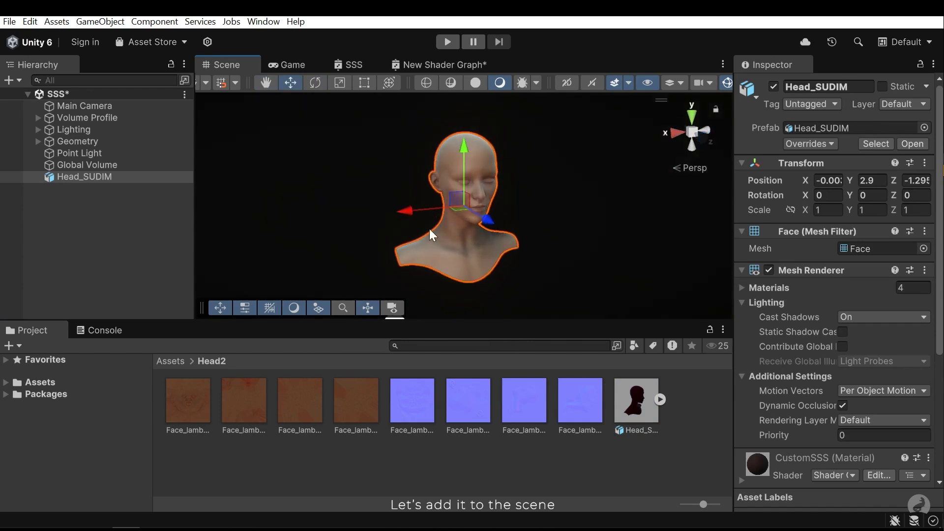
Move the head model horizontally to about X 1.73 and Z -0.74, keeping it above the floor.
key(s)
right_drag(430, 232, 605, 271)
key(a)
drag(514, 229, 579, 240)
drag(514, 257, 514, 296)
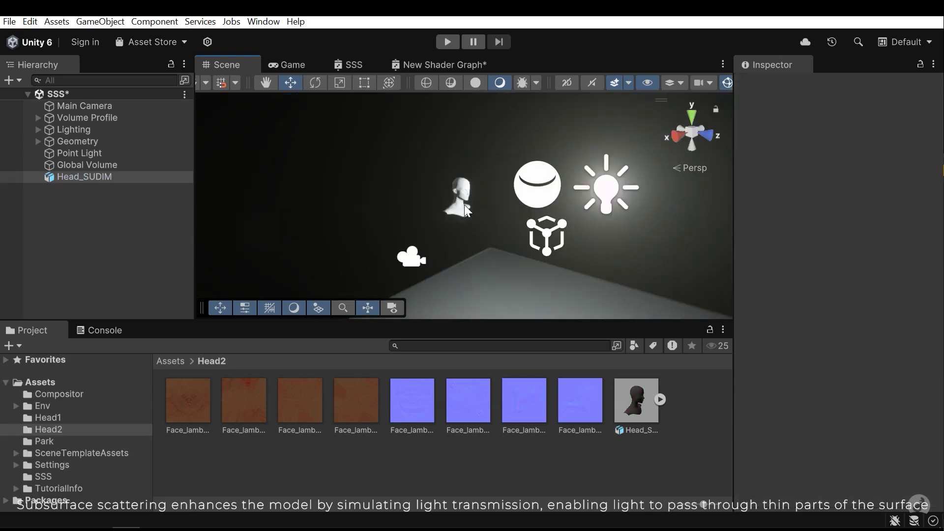
click(464, 204)
key(f)
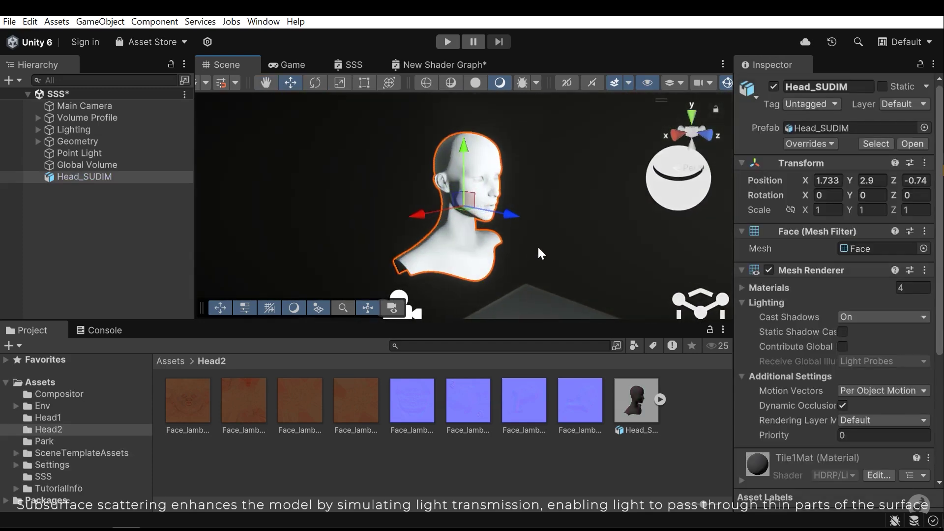
Examine the untextured head model in the scene from several angles, from a distant overview to a close-up of the face.
click(578, 187)
key(a)
right_drag(424, 214, 515, 194)
key(s)
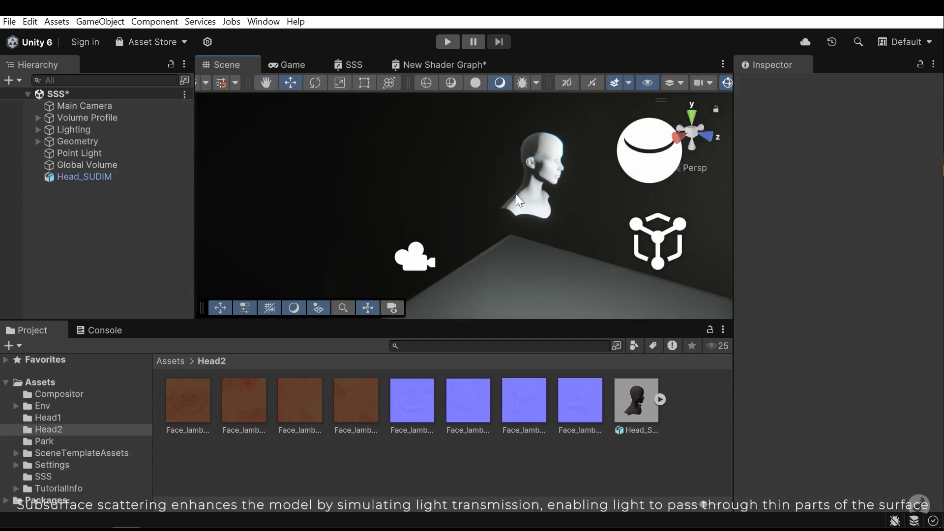
click(527, 198)
drag(597, 188, 510, 175)
key(w)
right_drag(511, 175, 489, 187)
key(s)
middle_drag(489, 186, 468, 170)
click(579, 175)
key(w)
right_drag(579, 175, 529, 216)
key(s)
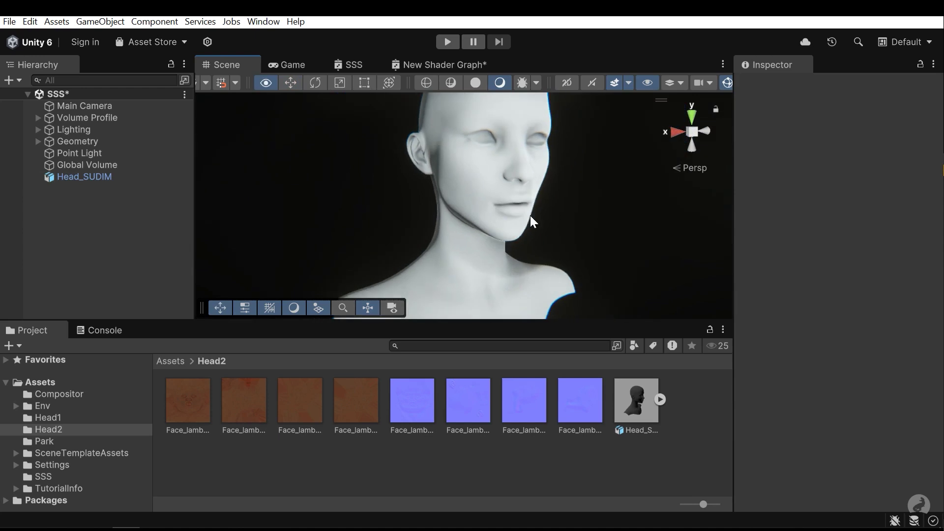
alt+drag(529, 217, 585, 212)
middle_drag(585, 211, 565, 190)
alt+drag(564, 190, 430, 217)
key(w)
mouse_move(430, 217)
right_down()
mouse_move(385, 195)
mouse_move(413, 211)
right_up()
key(s)
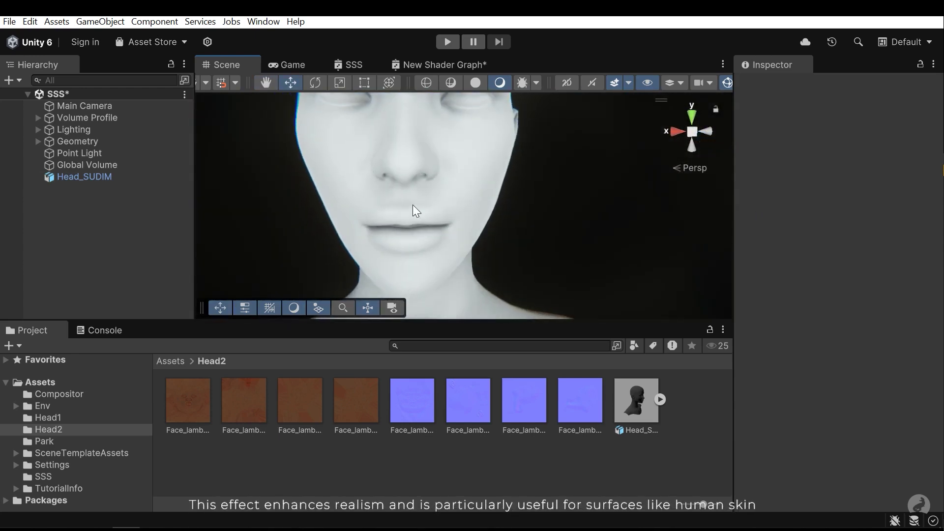
middle_drag(413, 211, 446, 224)
alt+drag(445, 224, 487, 219)
right_click(319, 456)
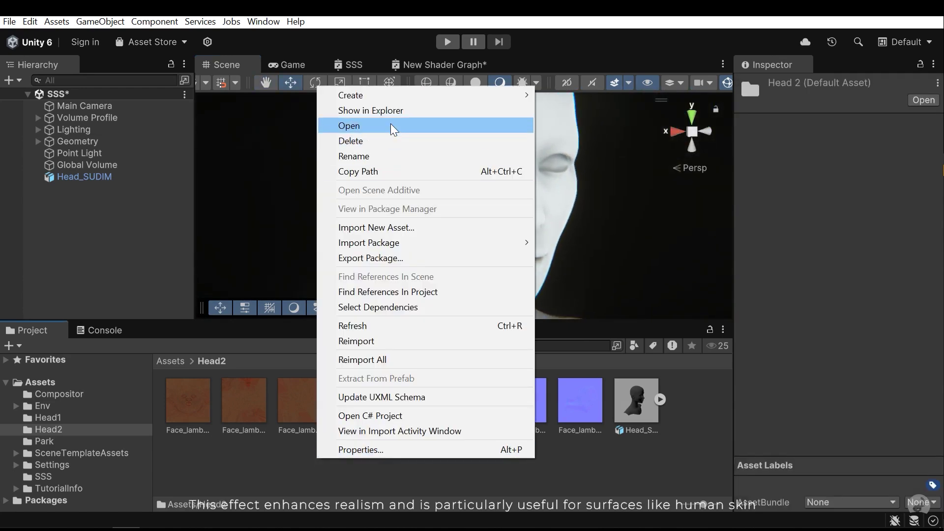
click(202, 435)
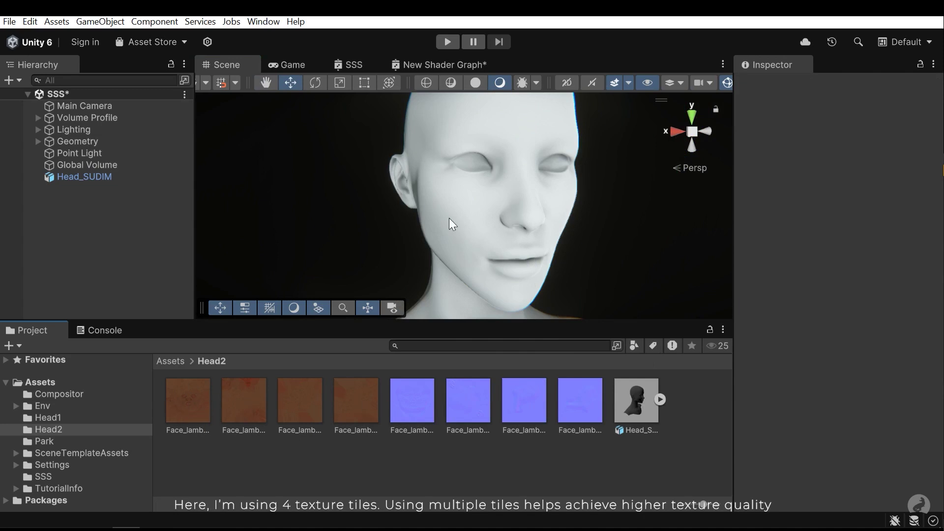
alt+drag(446, 214, 428, 236)
alt+right_drag(427, 236, 539, 268)
Create a new material in the Head2 folder and name it Tile1.
right_click(337, 497)
mouse_move(425, 136)
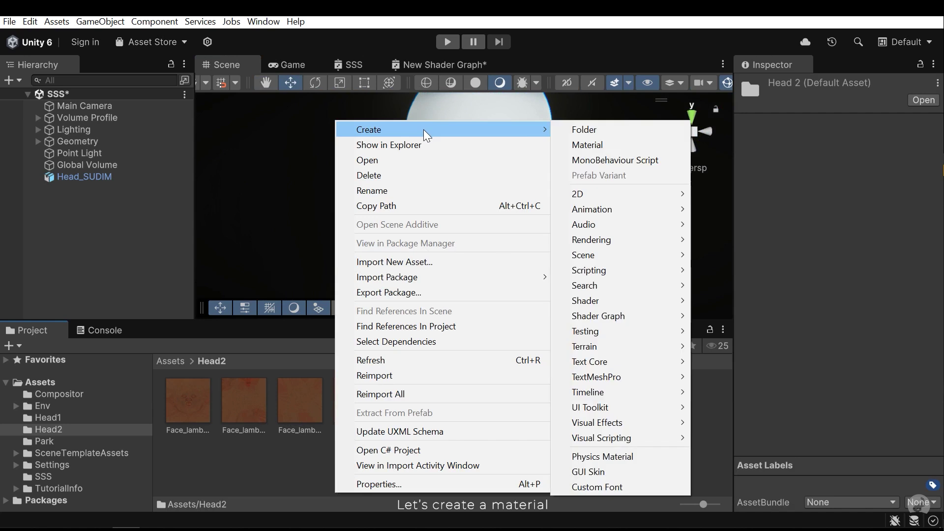
click(614, 147)
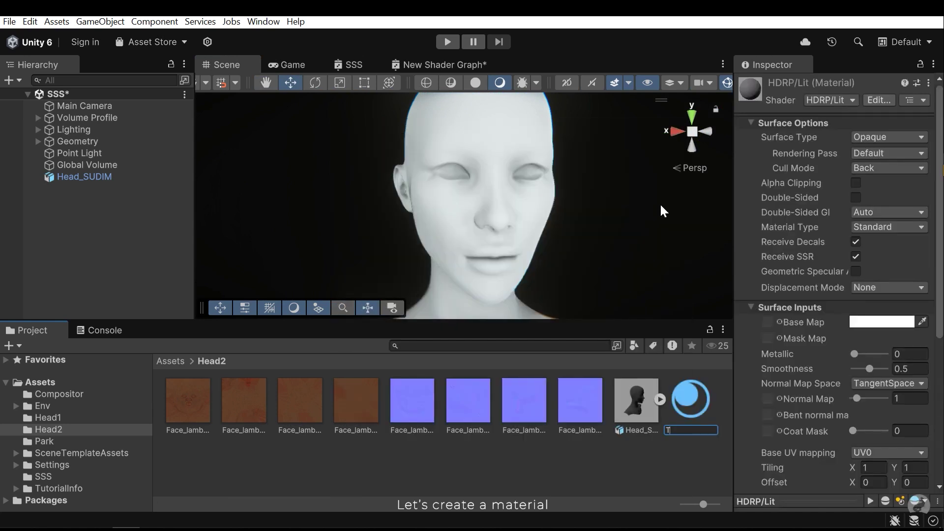
text(Tile1)
key(Return)
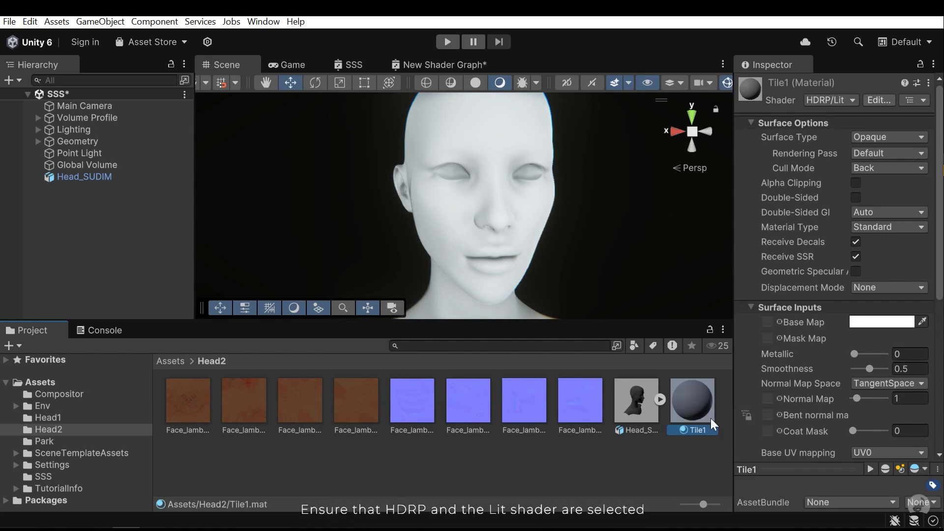
Check that Tile1 uses the HDRP/Lit shader and assign the first brown face texture as its Base Map.
click(825, 100)
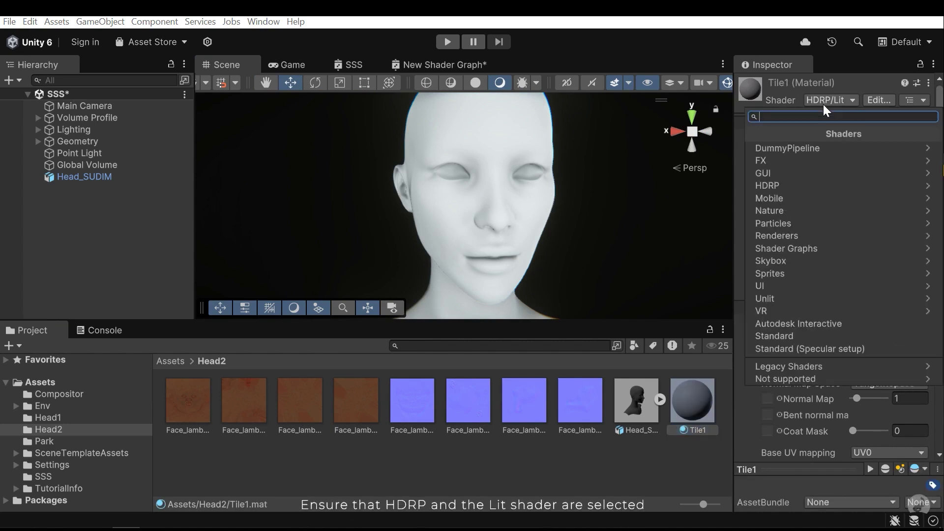
click(800, 188)
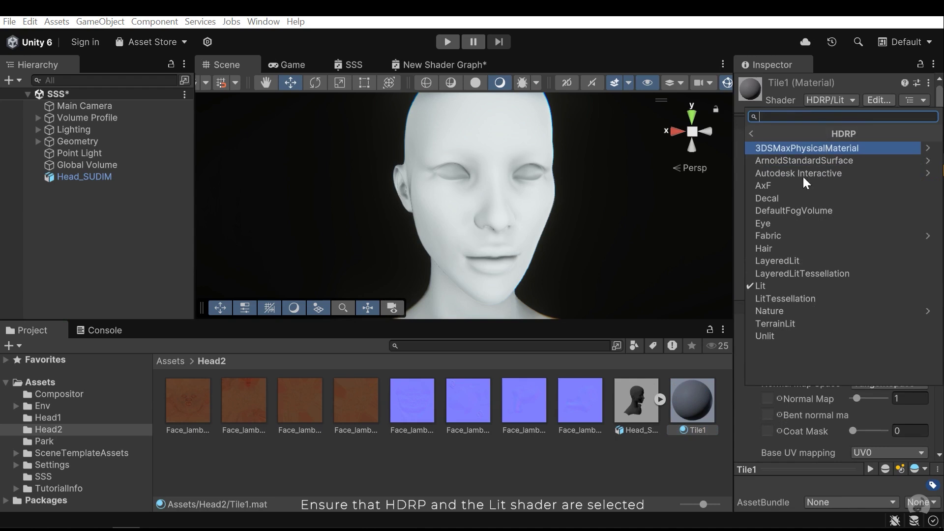
click(748, 471)
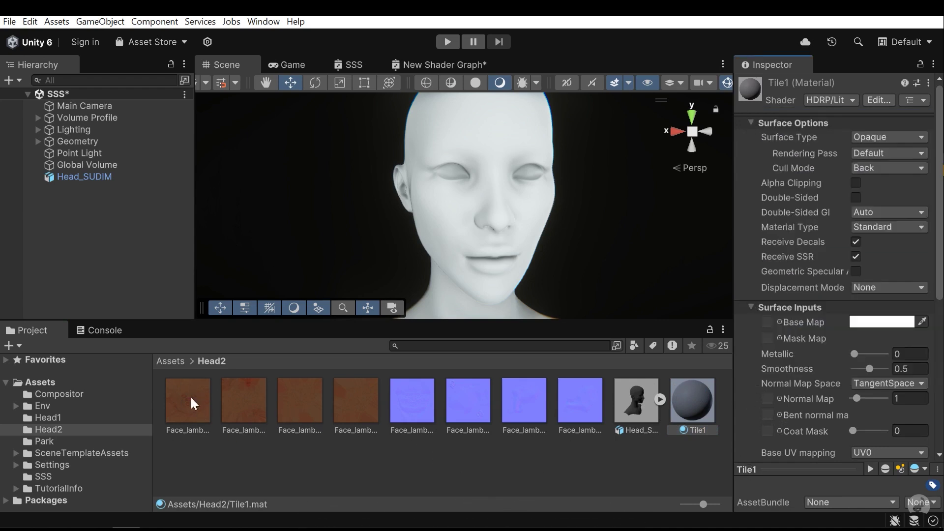
drag(190, 398, 828, 328)
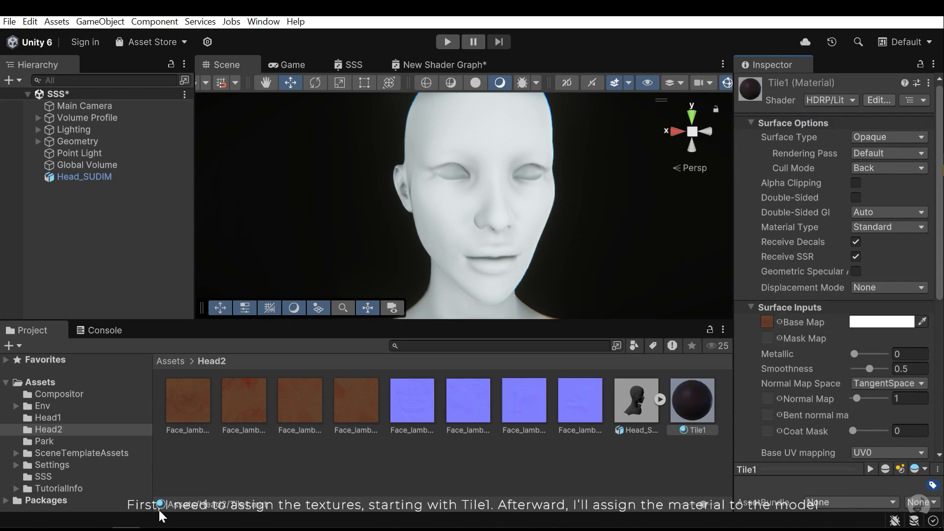
Remap Tile1Mat to the Tile1 material in the Head_SUDIM import settings and apply the change.
click(638, 433)
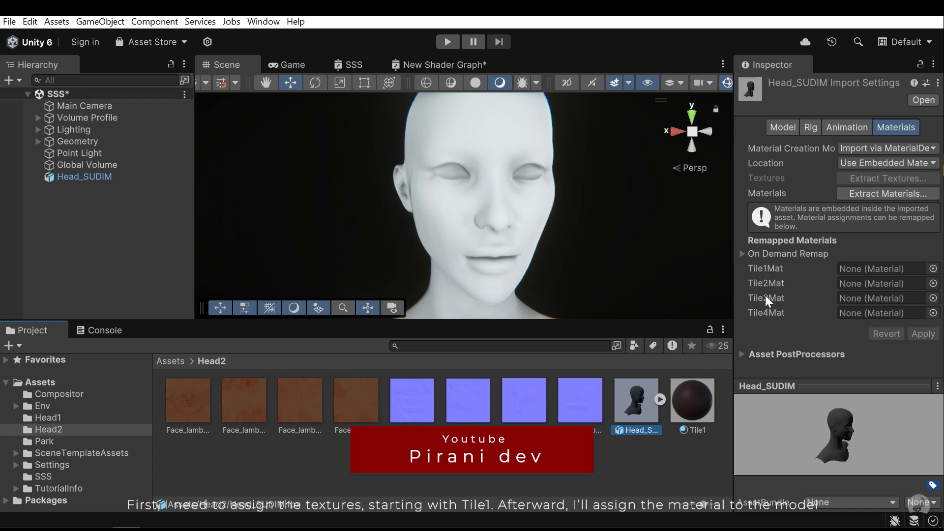
drag(704, 407, 875, 266)
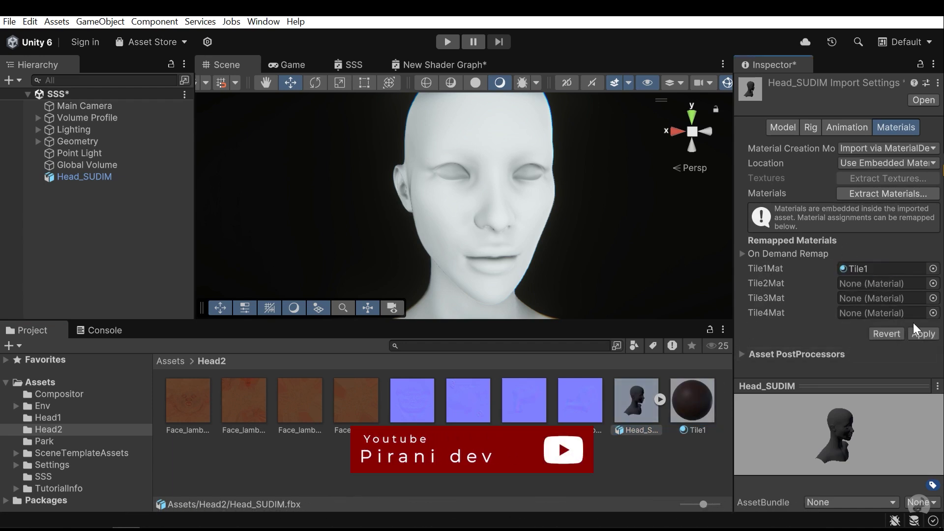
click(923, 334)
alt+drag(499, 227, 517, 217)
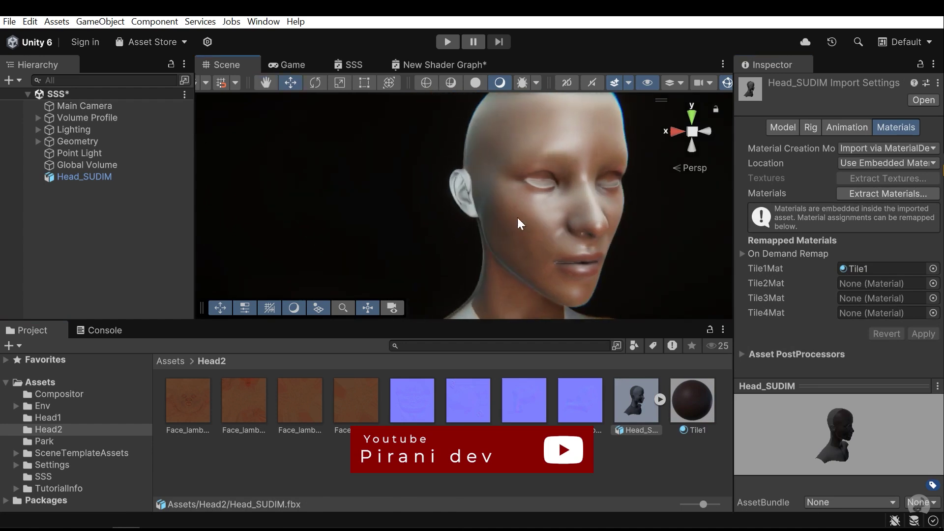
middle_drag(517, 217, 487, 206)
alt+right_drag(487, 206, 527, 216)
alt+drag(527, 216, 523, 219)
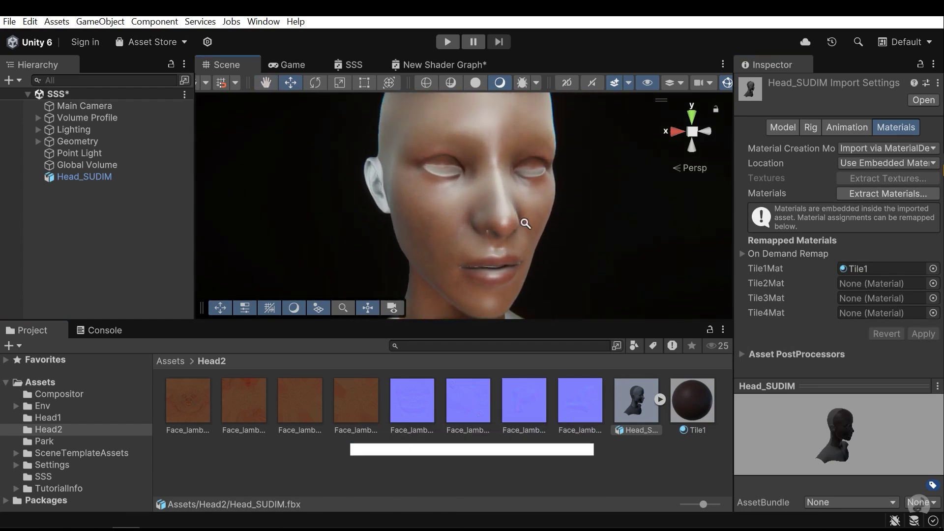
Assign the first face normal texture to Tile1's Normal Map and set its Smoothness to 0.29.
click(697, 409)
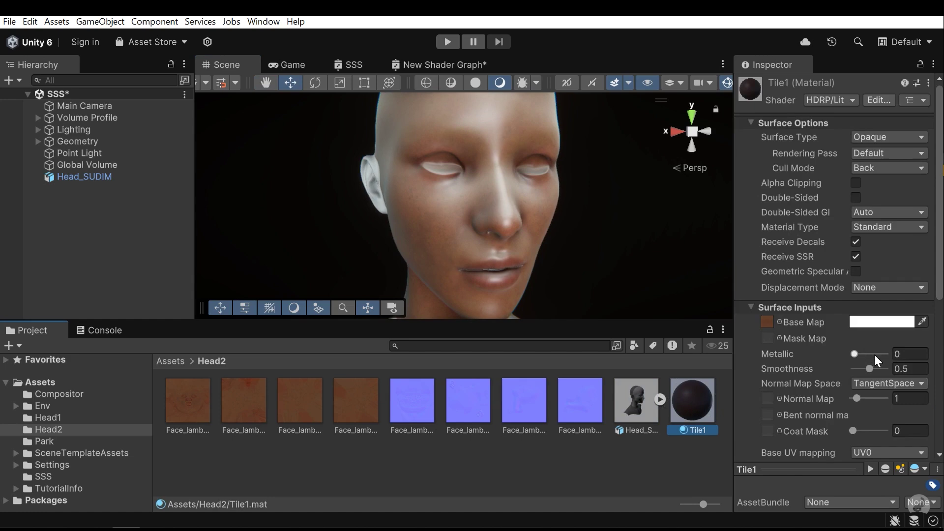
scroll(874, 355, down, 3)
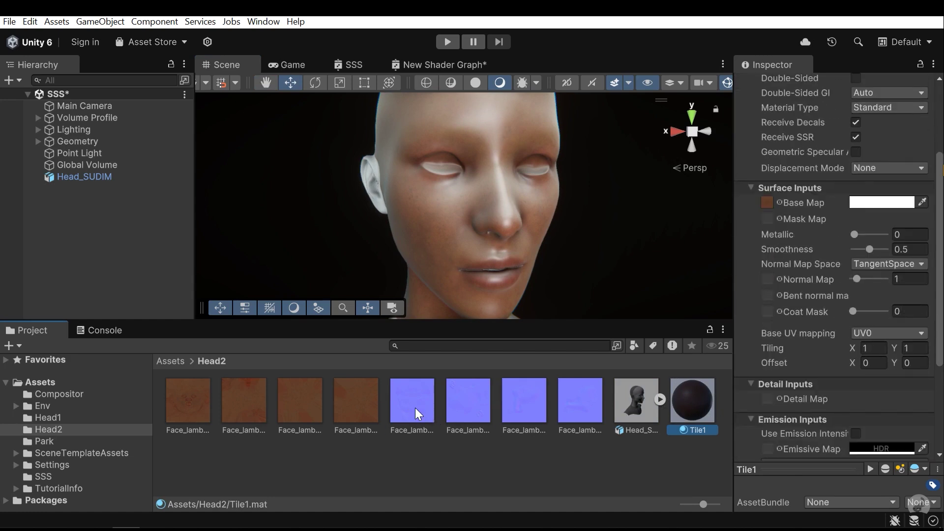
drag(415, 408, 759, 306)
drag(771, 273, 771, 273)
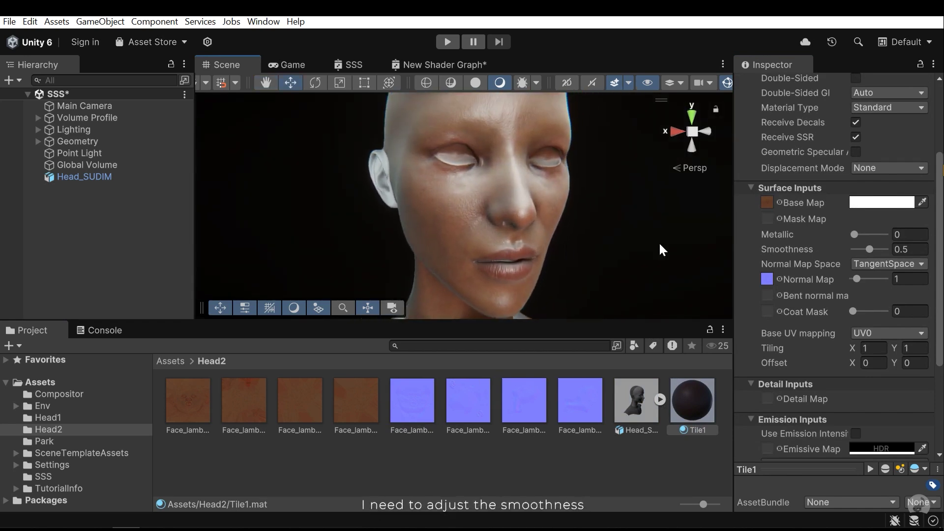
drag(870, 249, 863, 250)
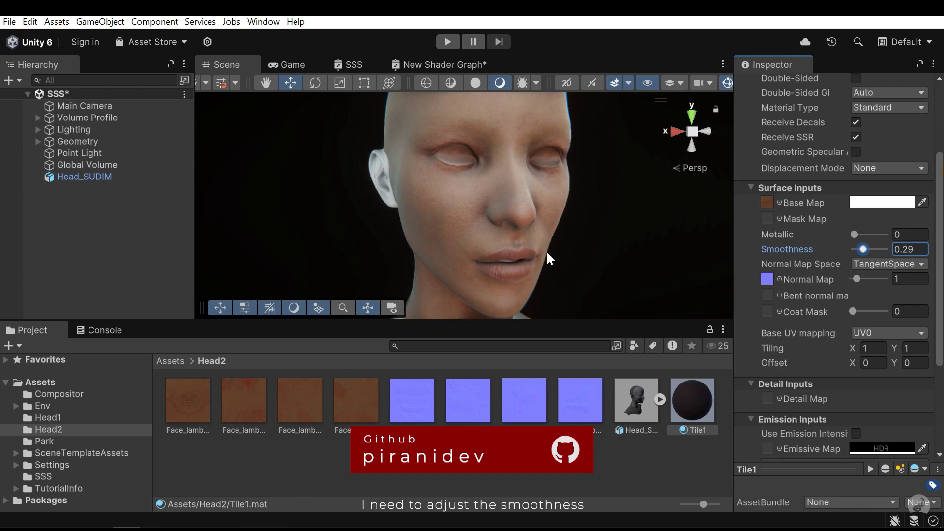
Examine the face's skin shading up close around the eye, nose and lips, and across the whole head.
mouse_move(547, 253)
alt+mouse_down()
mouse_move(524, 253)
mouse_move(555, 253)
alt+mouse_up()
alt+right_drag(555, 253, 634, 261)
alt+drag(494, 174, 518, 211)
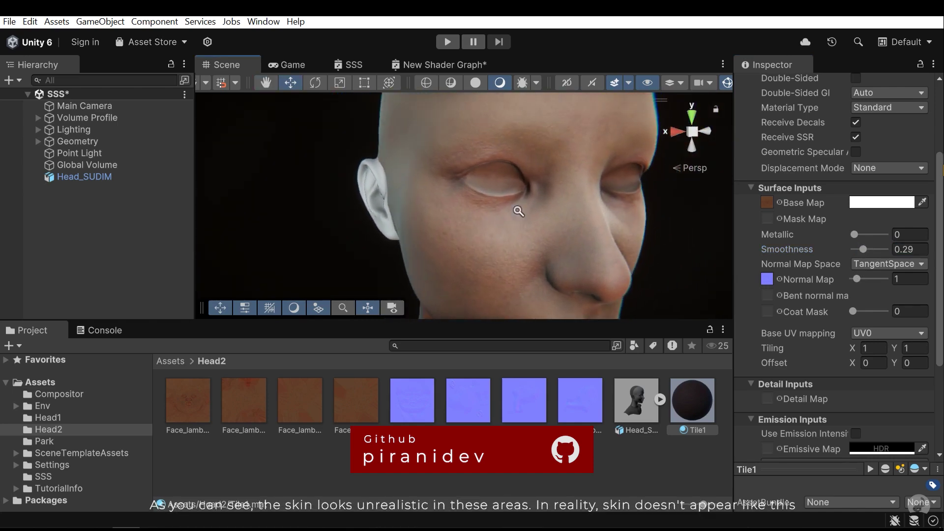
alt+right_drag(518, 212, 560, 196)
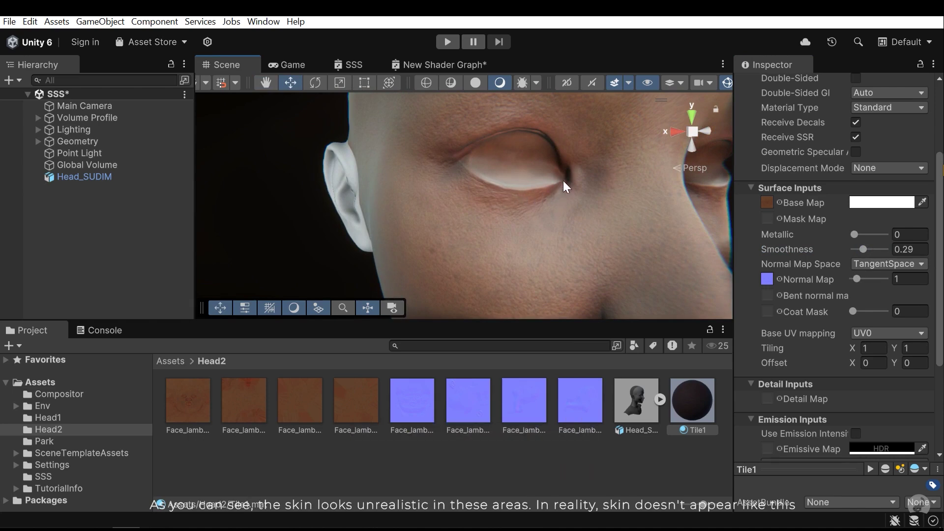
alt+drag(521, 203, 593, 228)
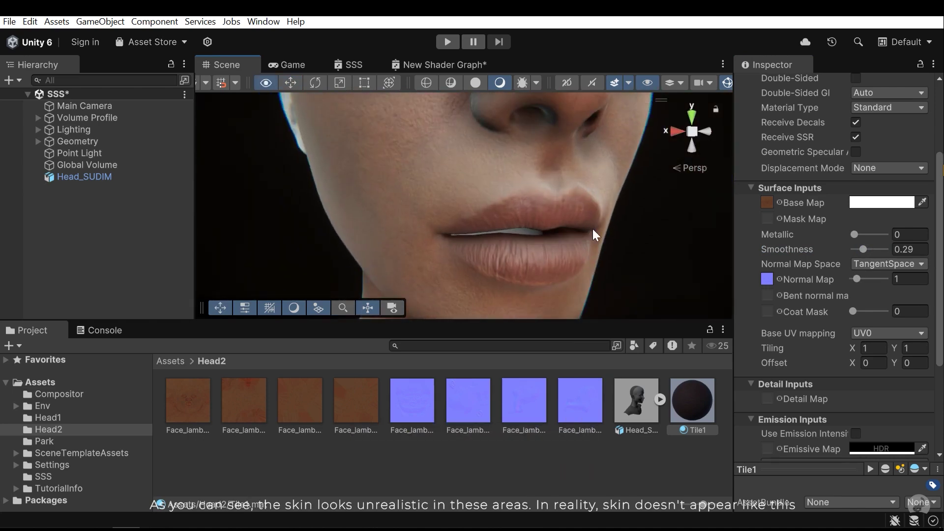
drag(524, 129, 515, 132)
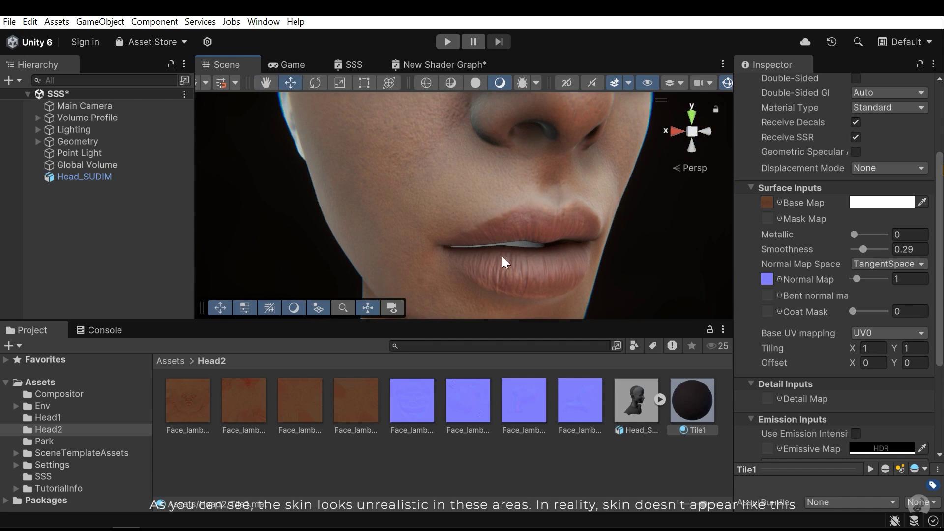
alt+right_drag(497, 262, 491, 228)
alt+drag(491, 228, 518, 240)
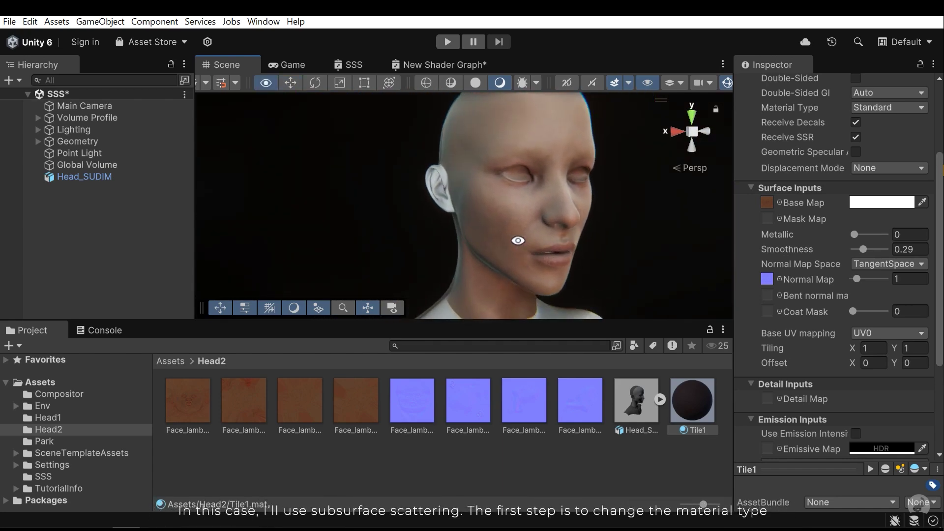
alt+right_drag(569, 225, 508, 222)
alt+drag(508, 221, 522, 229)
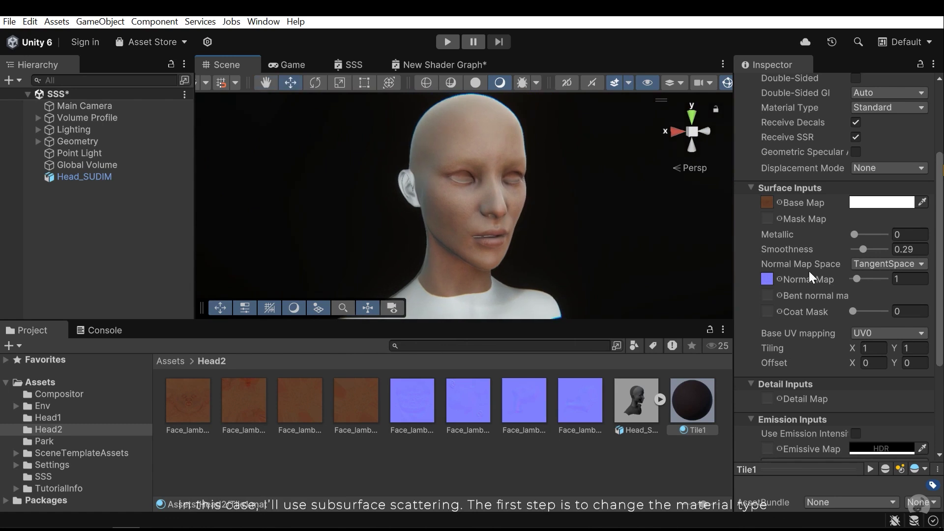
Set Tile1's Material Type to Subsurface Scattering.
scroll(836, 268, up, 5)
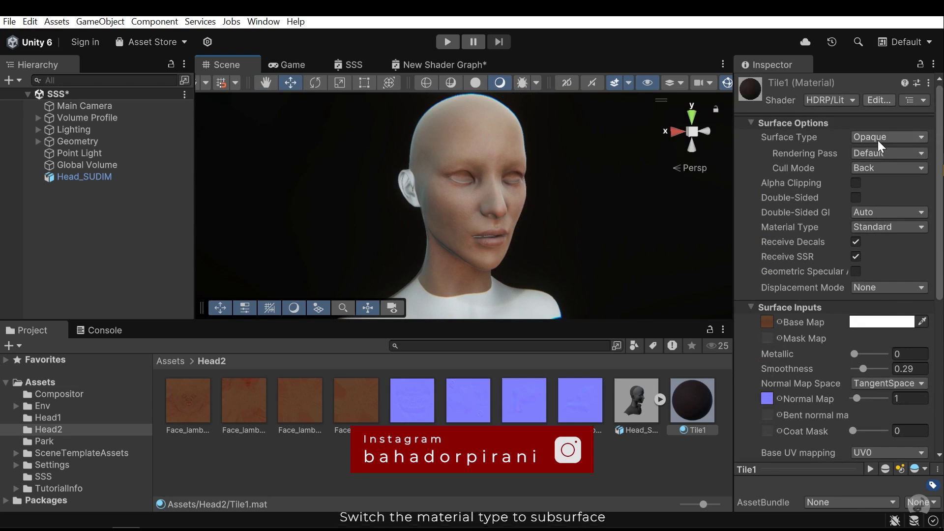
click(888, 225)
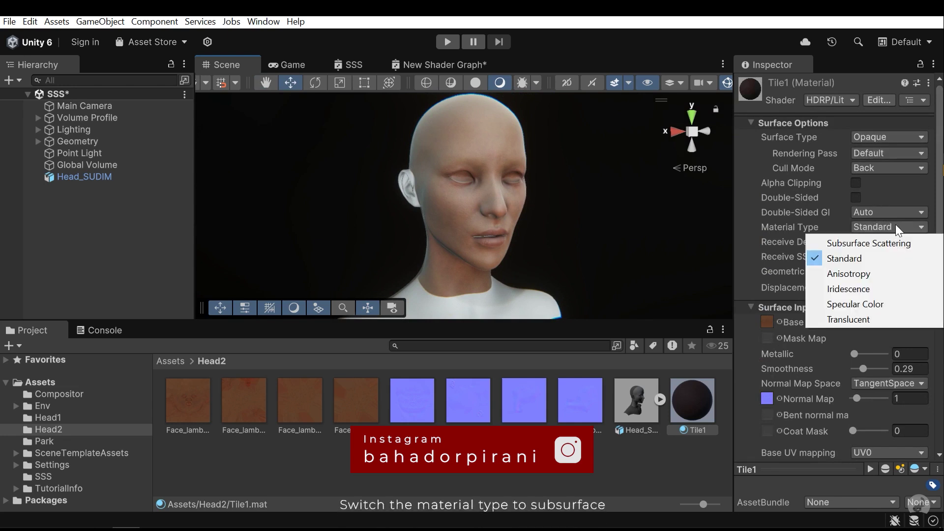
click(866, 244)
click(869, 228)
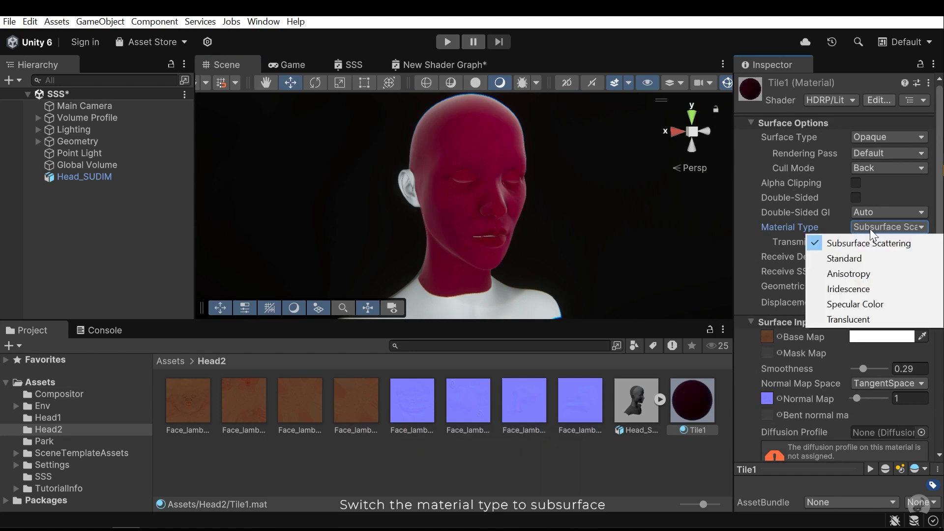
click(853, 243)
scroll(856, 384, down, 3)
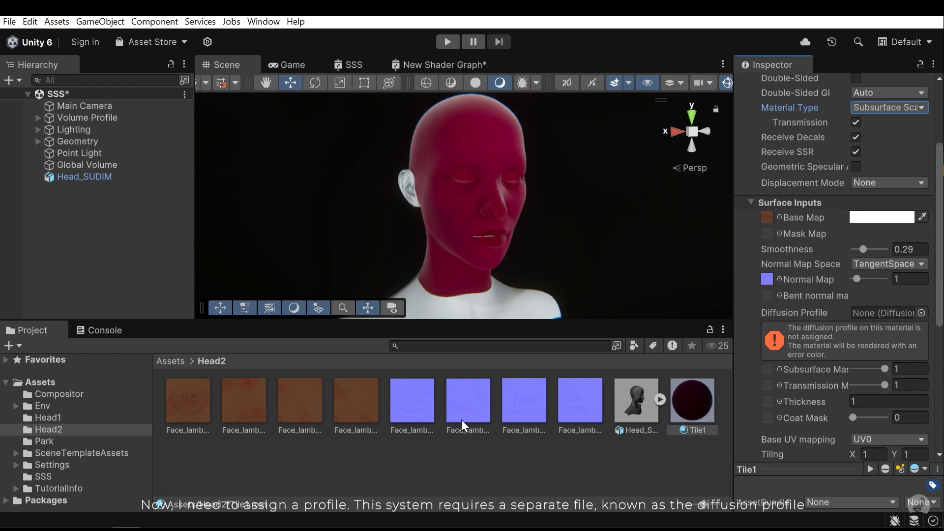
Create an HDRP Diffusion Profile asset named SSSProfile in the Head2 folder.
right_click(548, 463)
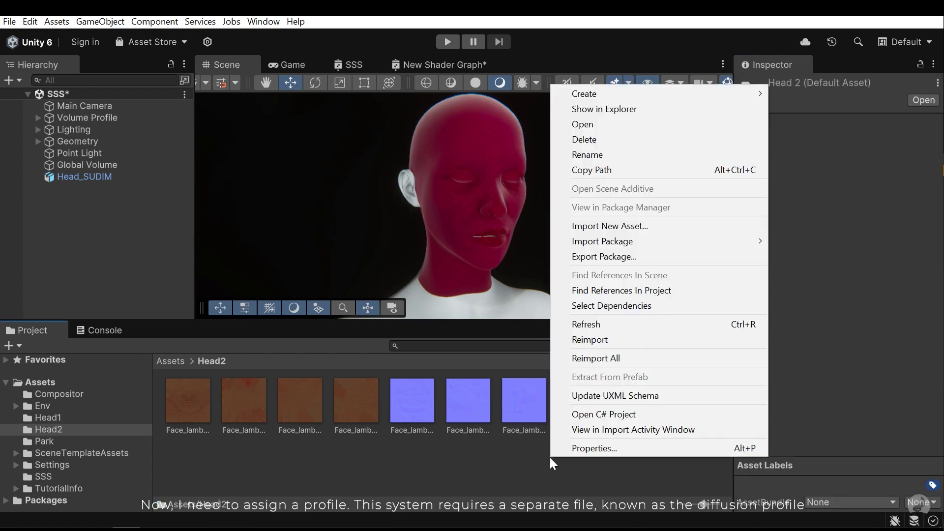
mouse_move(610, 90)
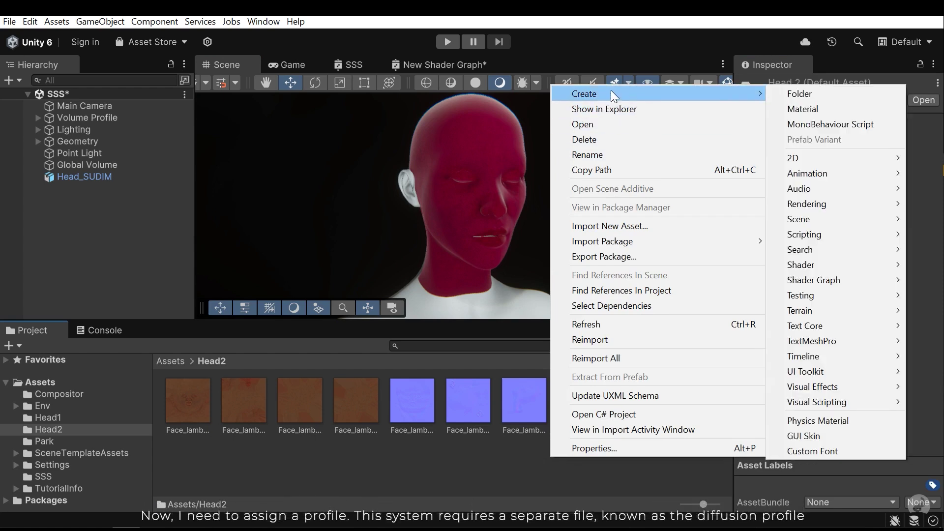
mouse_move(830, 208)
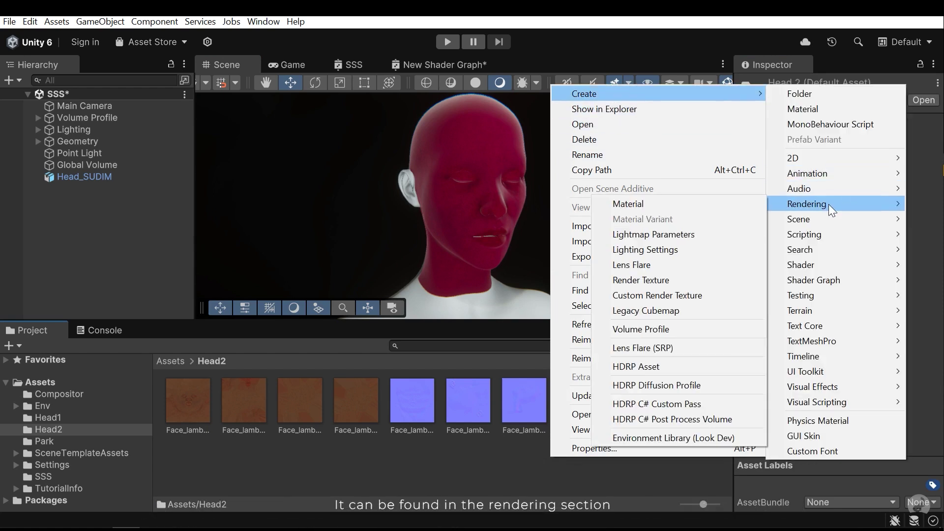
click(669, 390)
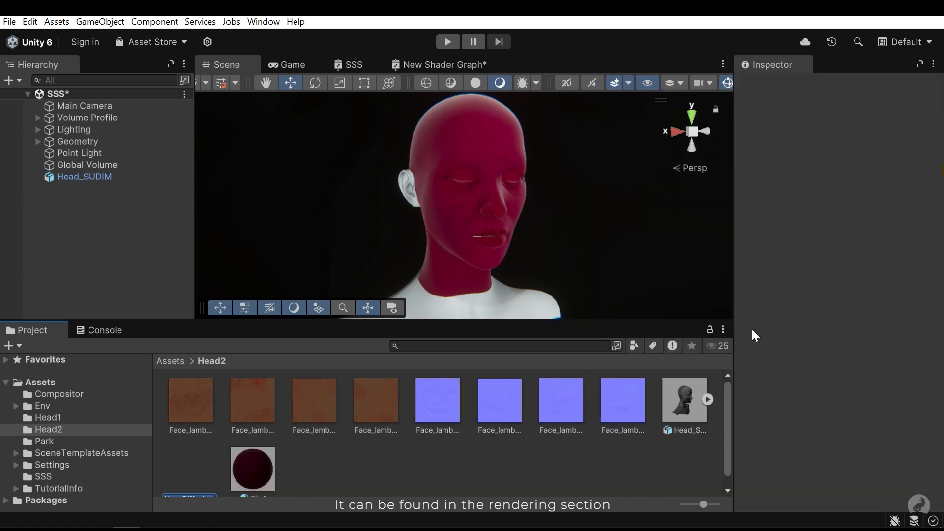
text(SSSP)
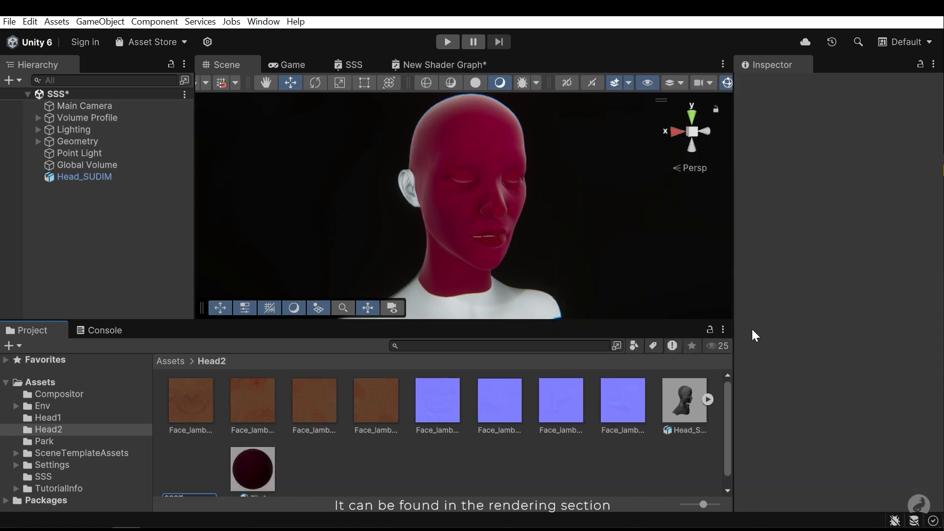
text(rofi)
text(SSSProfile)
key(Return)
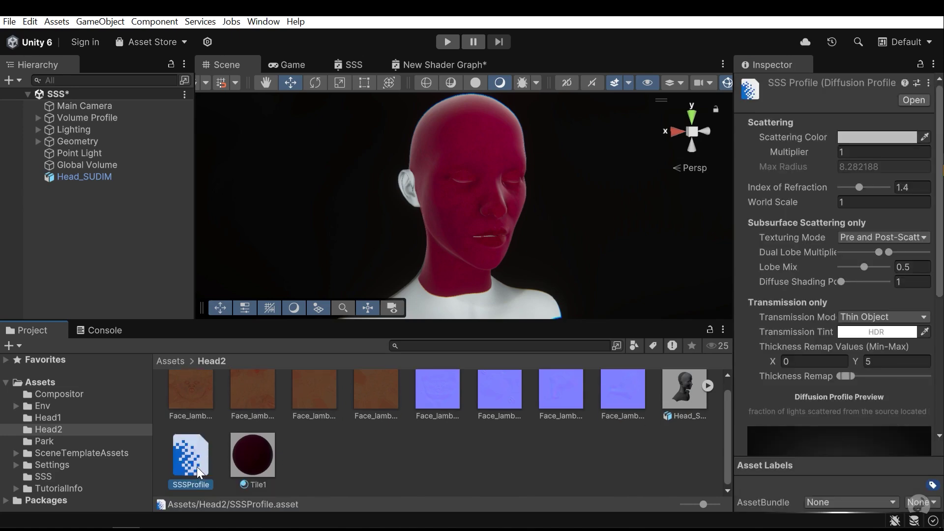
Assign SSSProfile as Tile1's Diffusion Profile and apply the fix that references it in the HDRP Global Settings.
click(447, 440)
click(256, 467)
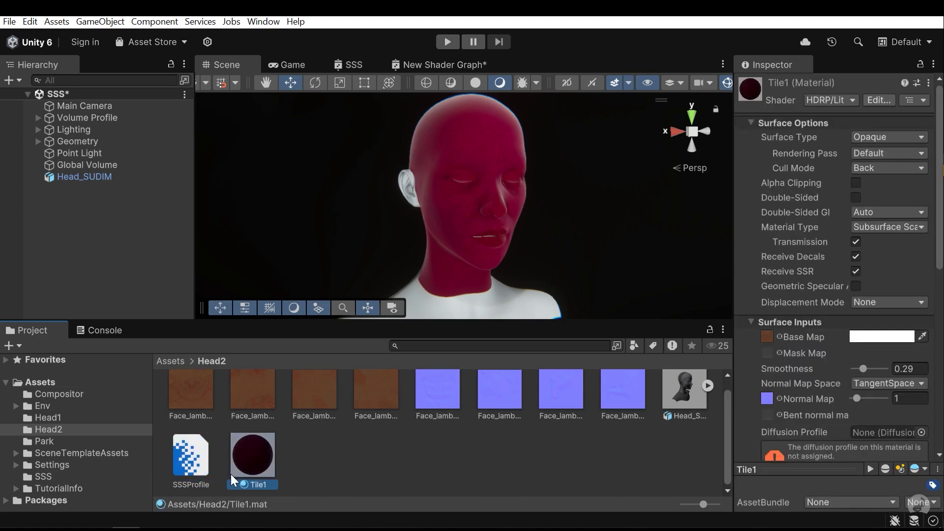
drag(460, 467, 820, 256)
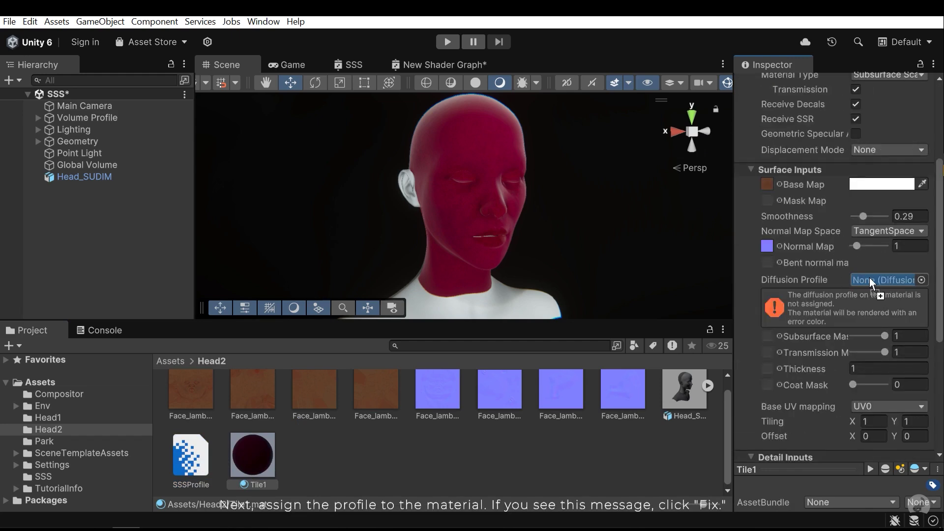
drag(876, 279, 877, 279)
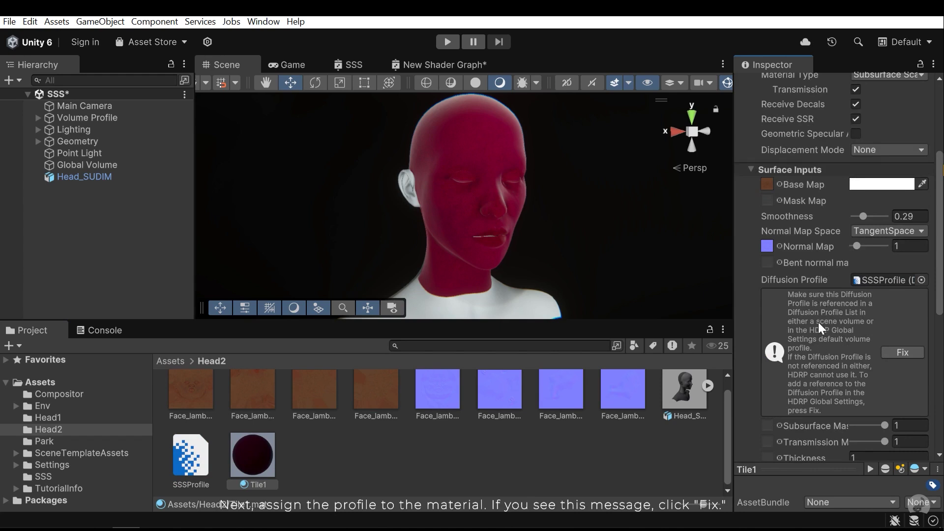
click(892, 353)
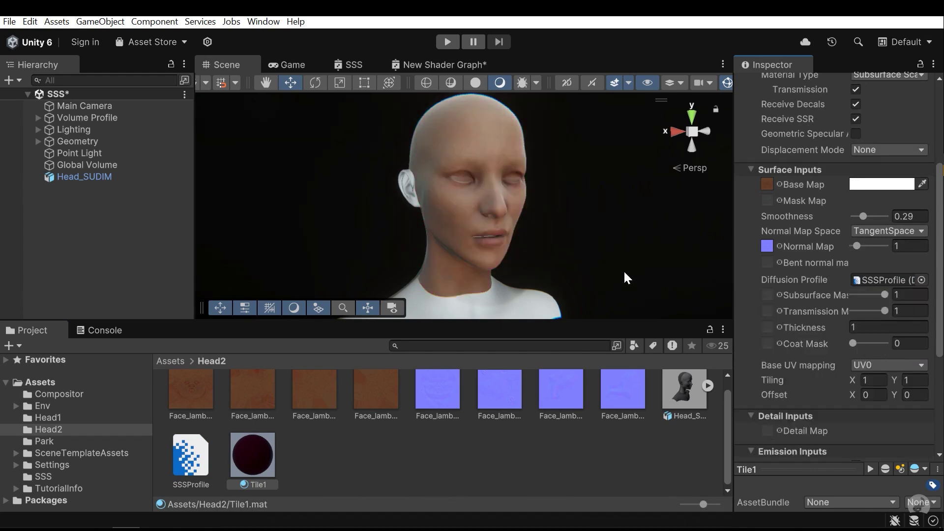
Open the SSSProfile settings and examine the head's subsurface skin shading up close and from different angles.
scroll(565, 259, up, 2)
scroll(565, 260, up, 4)
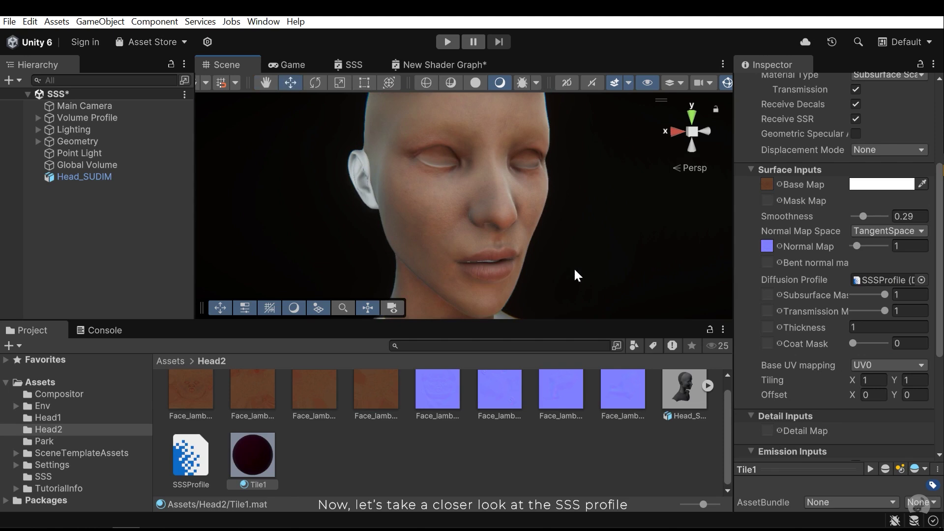
click(201, 457)
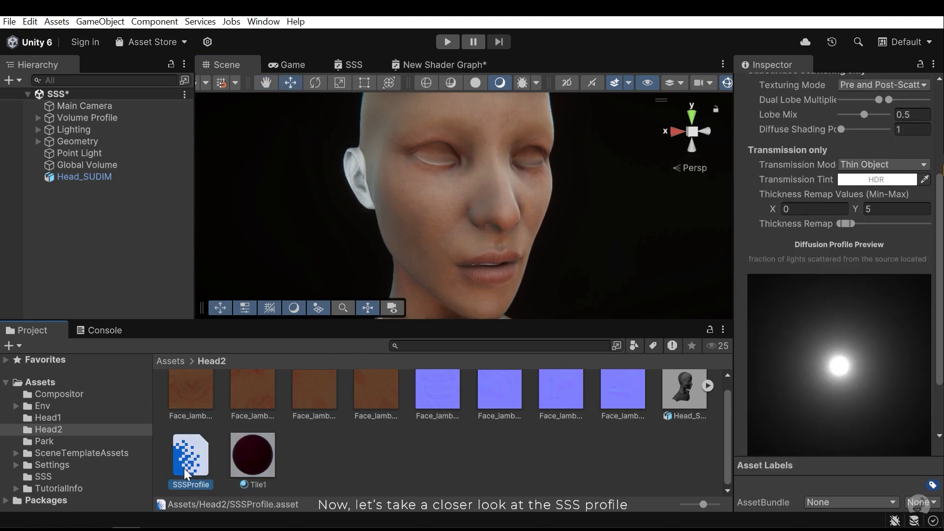
scroll(929, 238, up, 3)
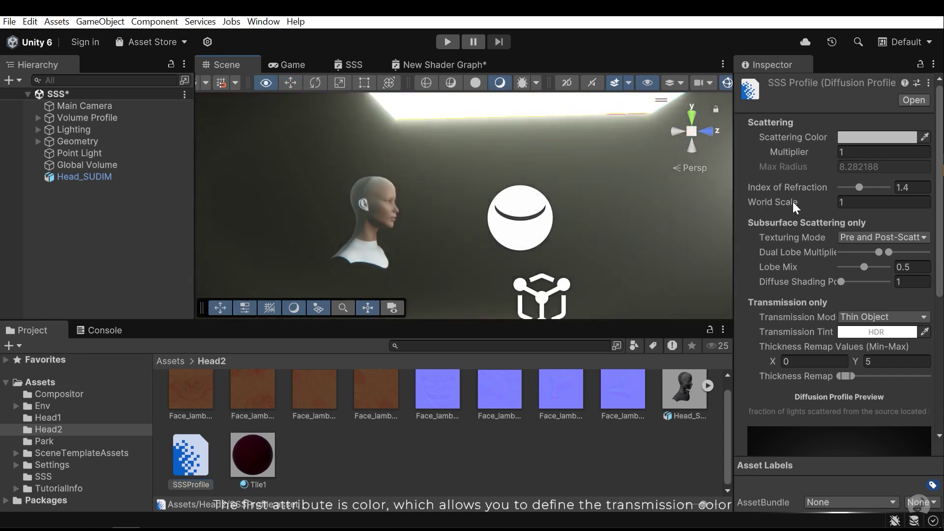
key(s)
right_drag(456, 205, 234, 177)
key(w)
middle_drag(515, 177, 449, 177)
alt+right_drag(450, 177, 510, 202)
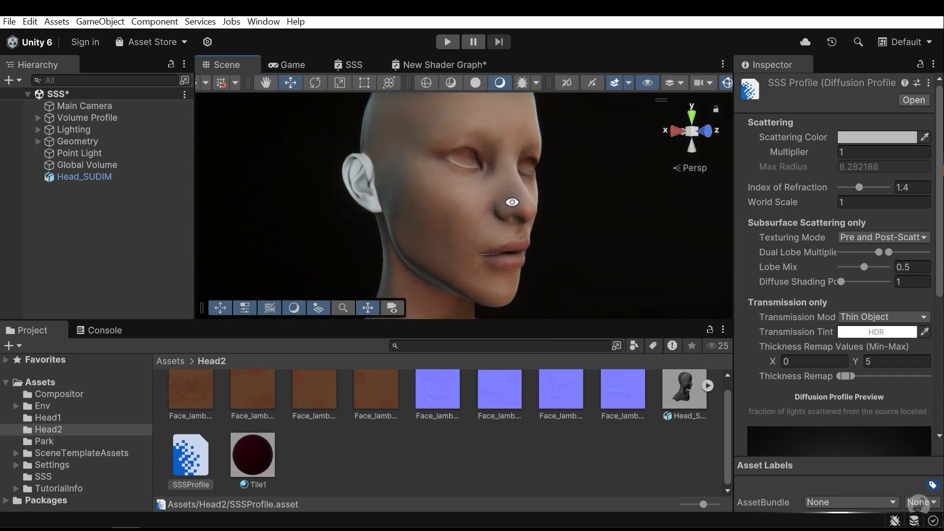
alt+drag(510, 202, 471, 216)
middle_drag(413, 218, 442, 231)
alt+right_drag(443, 231, 591, 217)
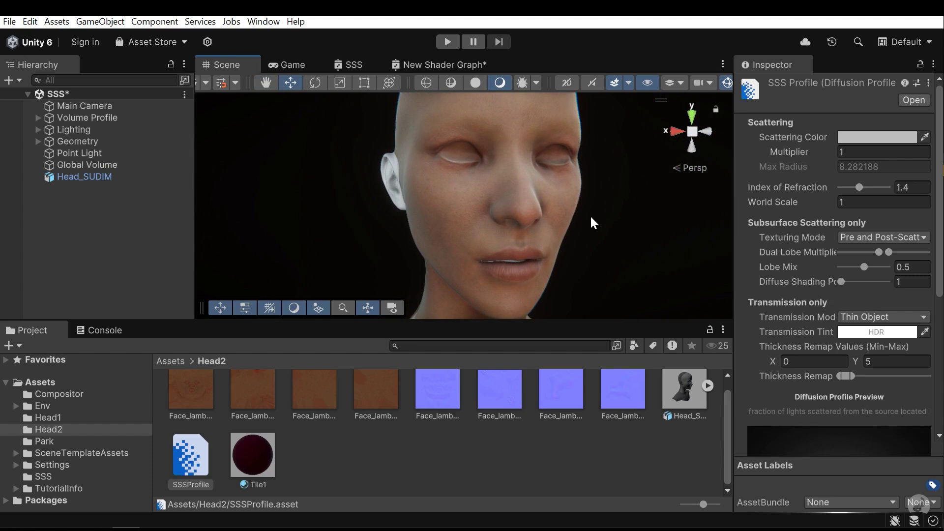
Brighten SSSProfile's Scattering Color to the light grey D1D1D1.
click(860, 138)
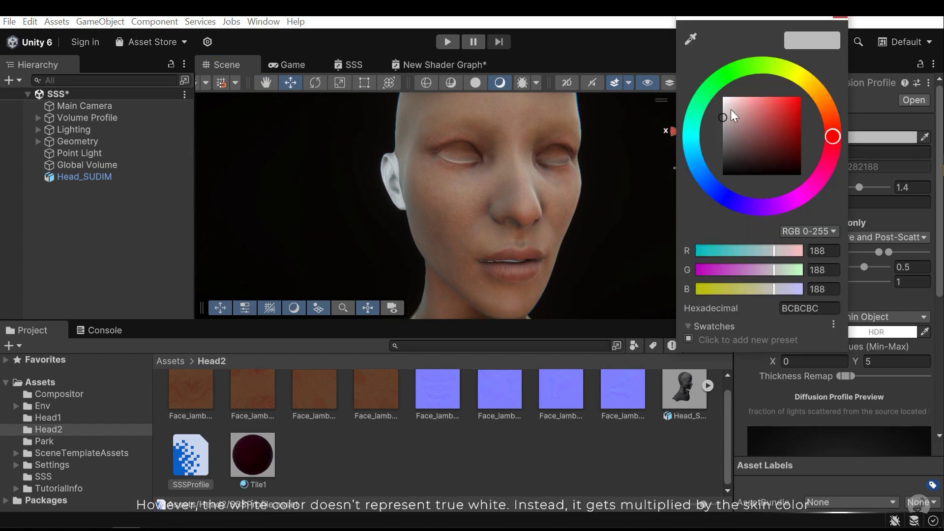
mouse_move(732, 110)
mouse_down()
mouse_move(816, 102)
mouse_move(752, 121)
mouse_move(779, 117)
mouse_move(780, 108)
mouse_move(719, 112)
mouse_up()
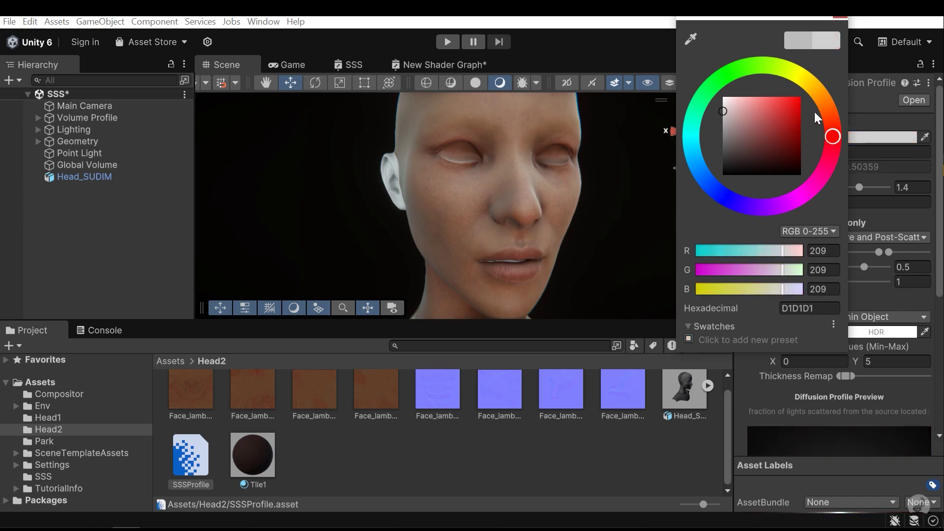
click(838, 18)
Try scattering Multiplier values of 16.82 and 14.12, compare the effect on the face, and undo each change.
alt+drag(550, 199, 588, 213)
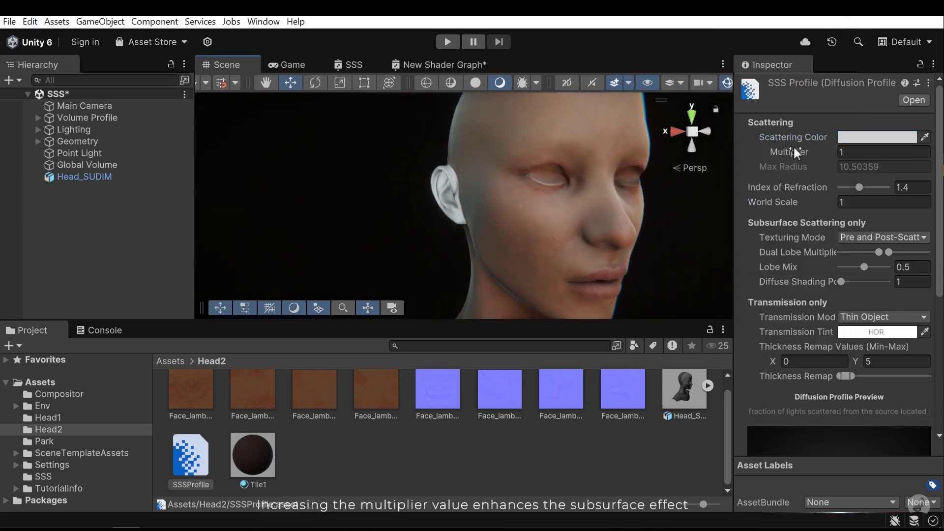
drag(788, 147, 932, 156)
scroll(567, 214, up, 3)
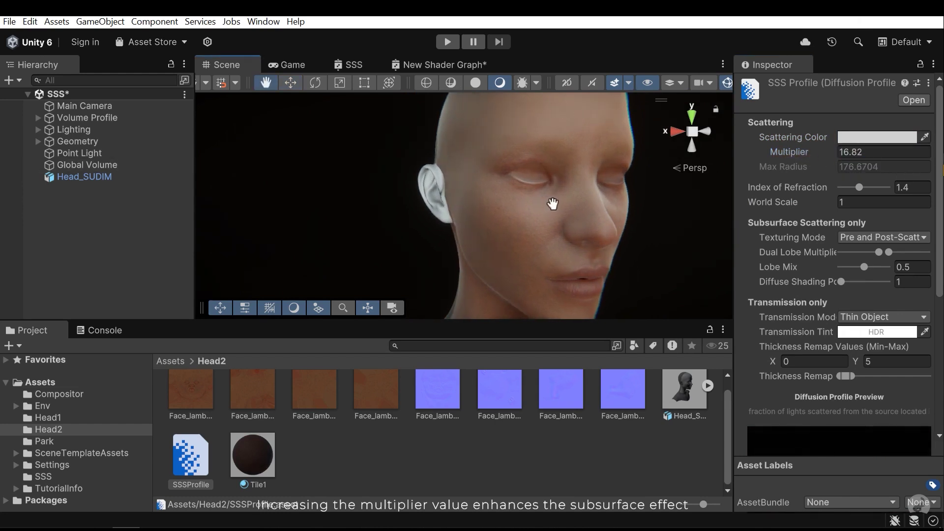
scroll(567, 213, up, 4)
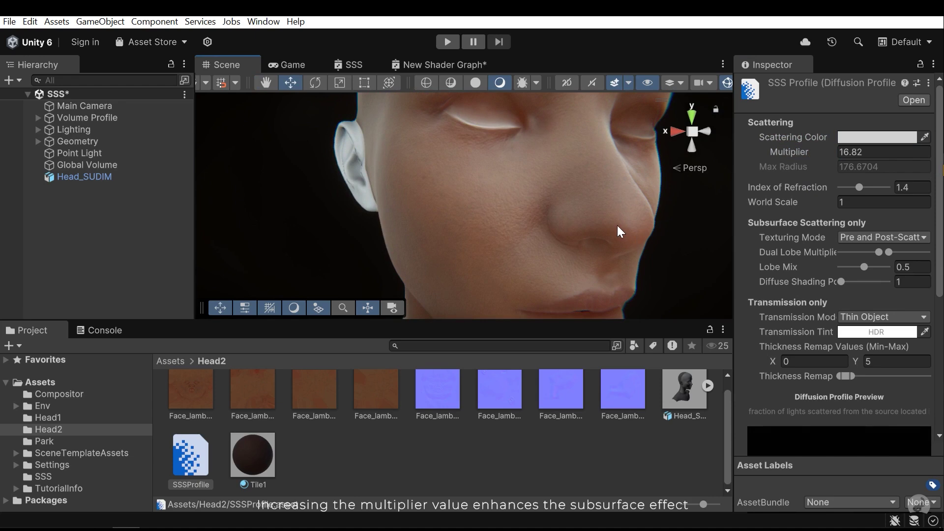
key(ctrl+z)
drag(780, 152, 153, 162)
scroll(527, 195, down, 5)
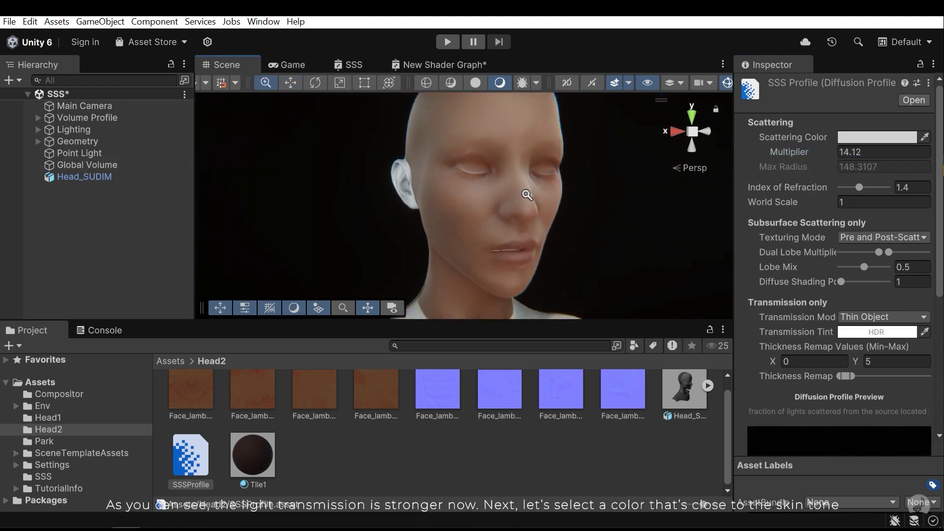
alt+right_drag(527, 194, 565, 231)
key(ctrl+z)
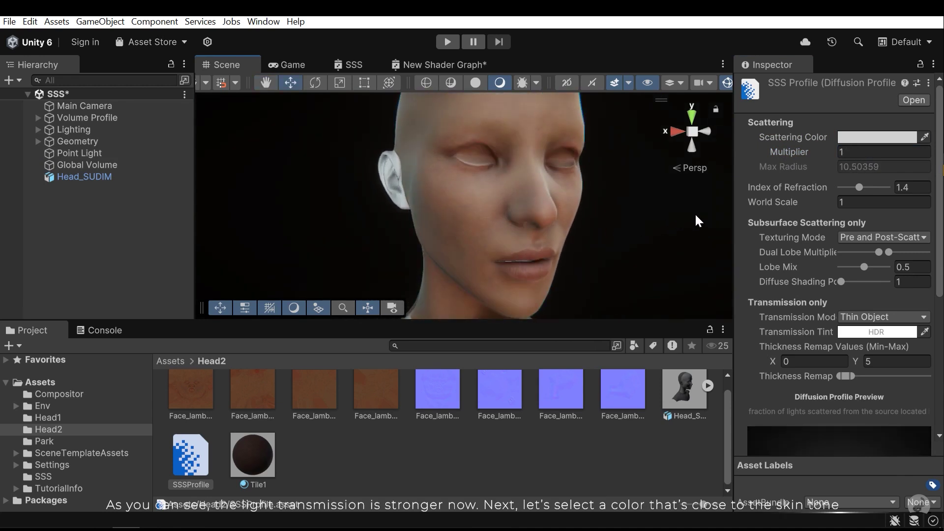
Set SSSProfile's Scattering Color to the orange-tinged red E53D30.
click(868, 138)
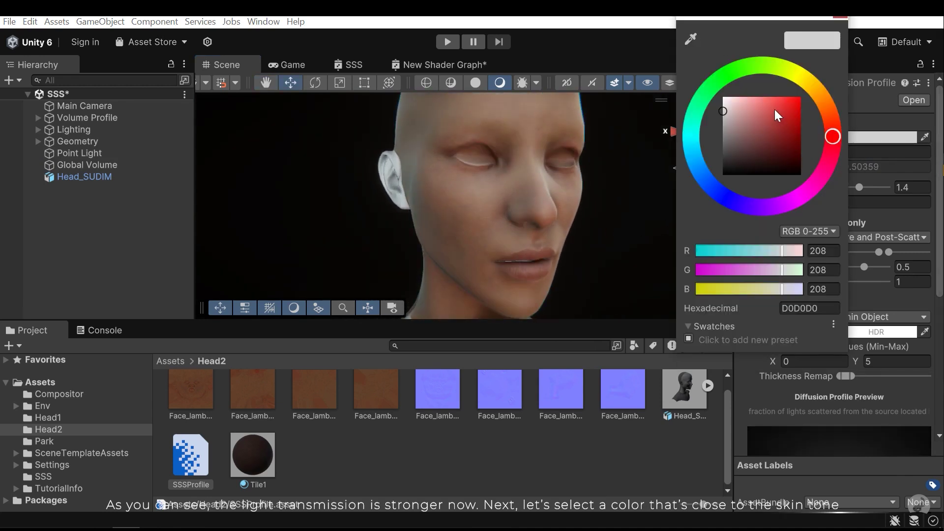
drag(835, 133, 834, 129)
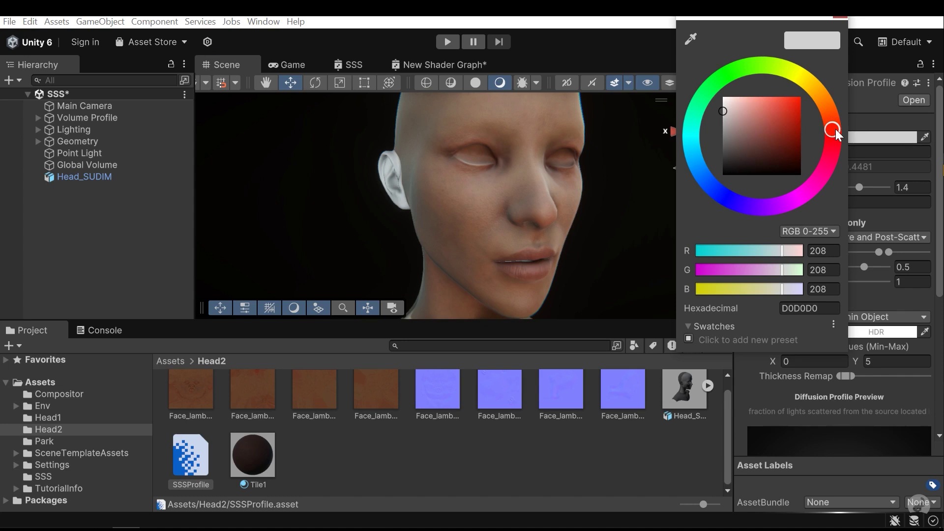
drag(781, 109, 784, 105)
drag(834, 127, 837, 132)
click(839, 18)
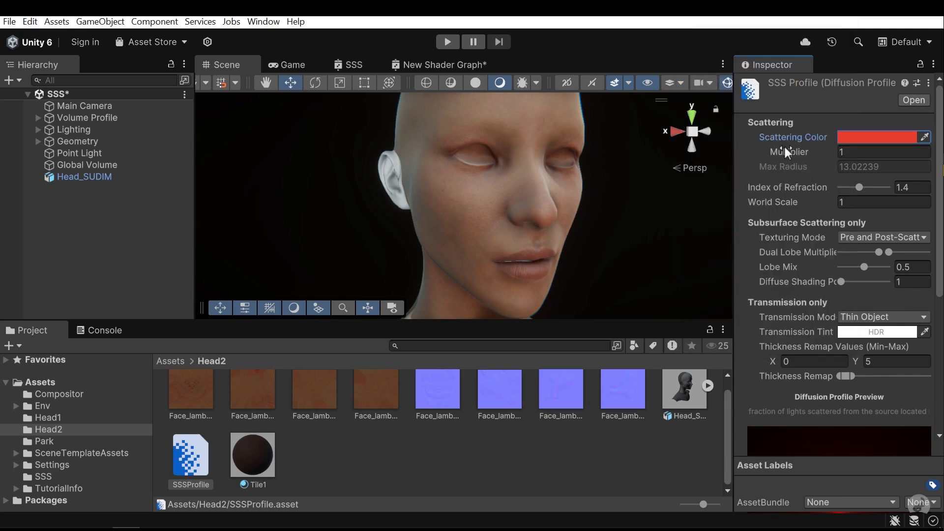
Try a Multiplier of 23.48 with the red Scattering Color, inspect the eye area and whole head, and undo it.
drag(783, 145, 405, 146)
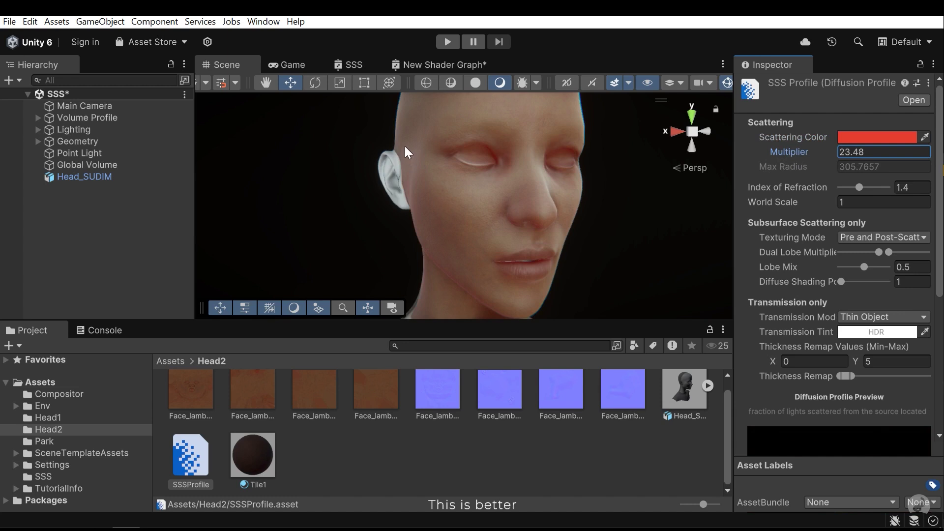
scroll(576, 179, up, 4)
middle_drag(570, 173, 555, 185)
scroll(548, 173, up, 2)
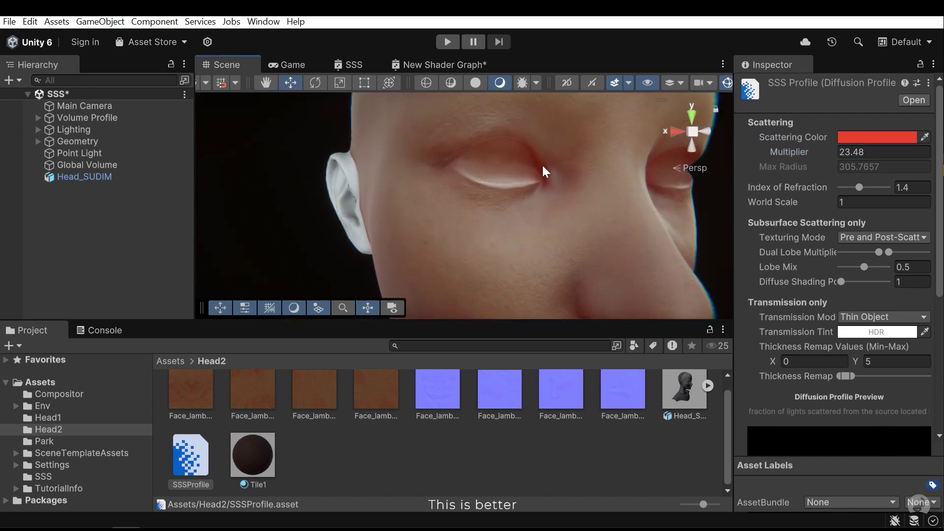
scroll(550, 168, down, 5)
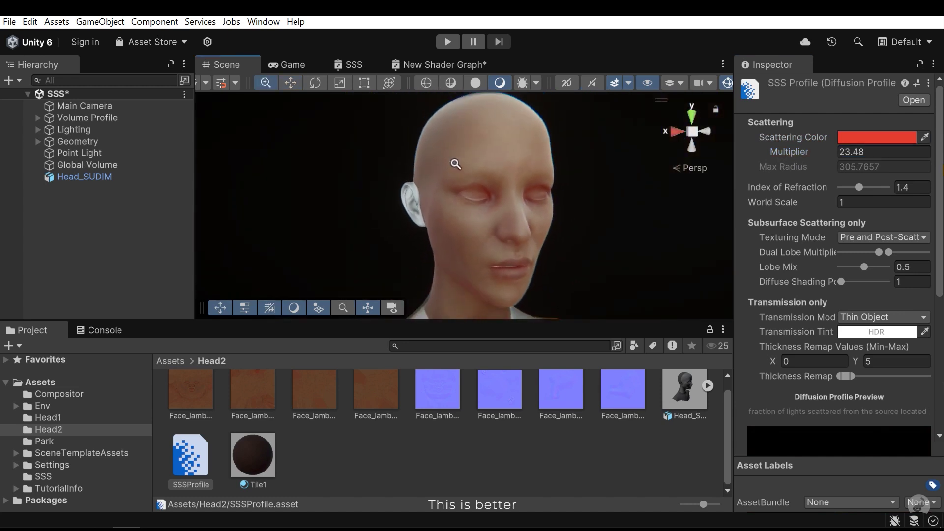
middle_drag(493, 208, 491, 191)
key(ctrl+z)
Shift the Scattering Color's hue slightly toward pure red and set its Multiplier to 2.79.
click(873, 137)
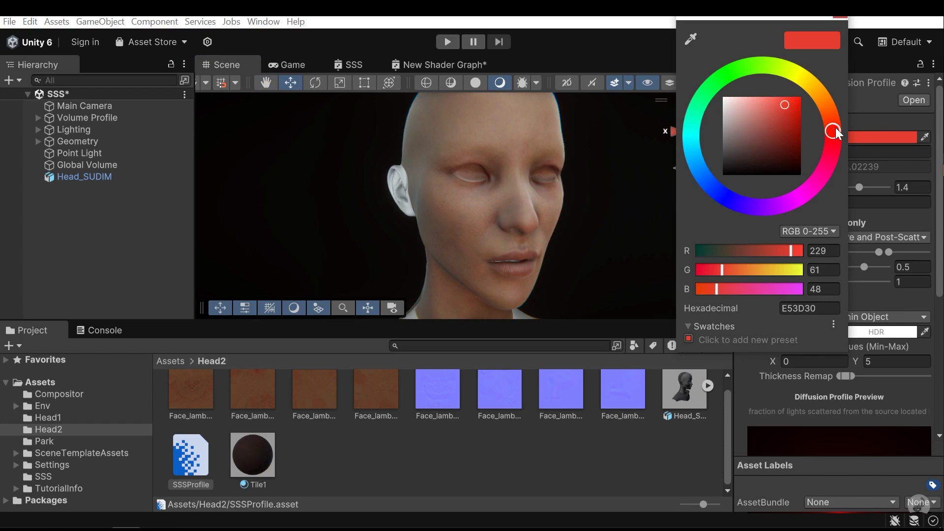
drag(835, 128, 836, 132)
click(839, 16)
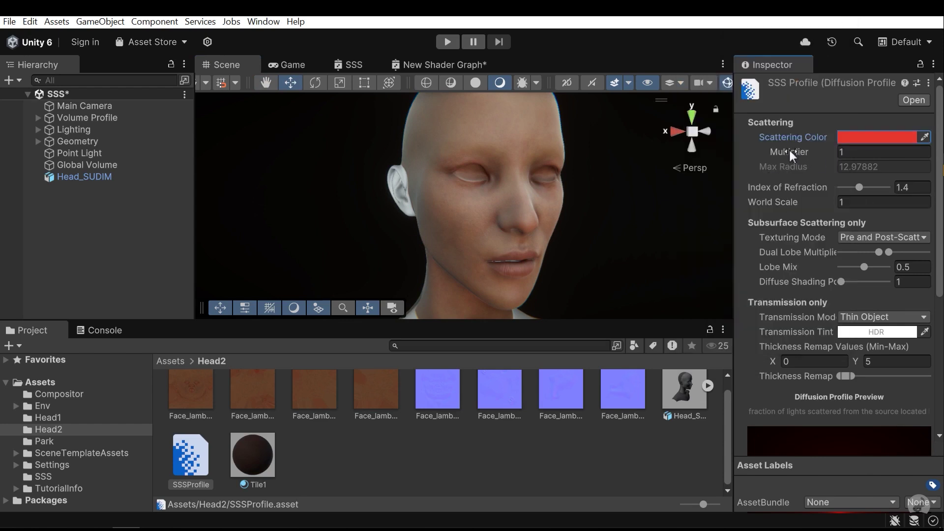
drag(788, 149, 842, 164)
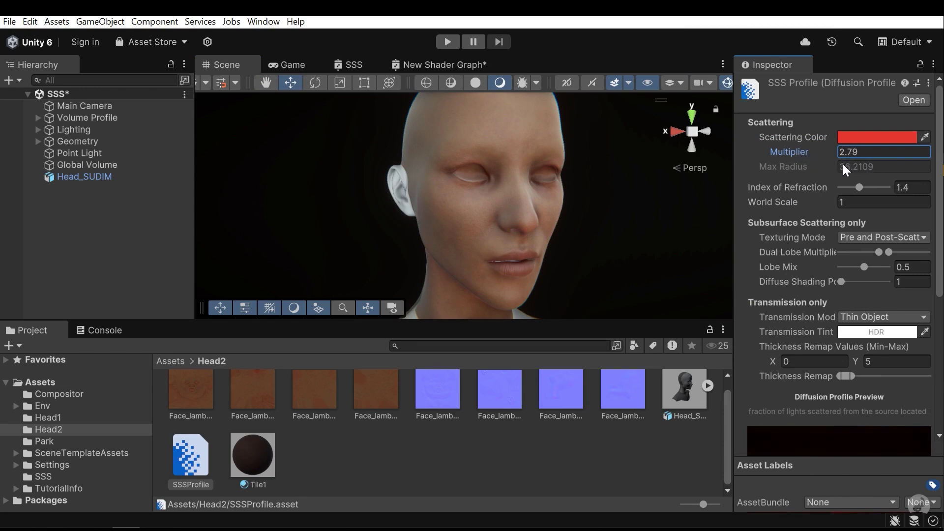
Set SSSProfile's scattering Multiplier to 11.62 and view the face up close.
drag(920, 167, 126, 172)
middle_drag(515, 208, 519, 215)
alt+right_drag(519, 215, 506, 211)
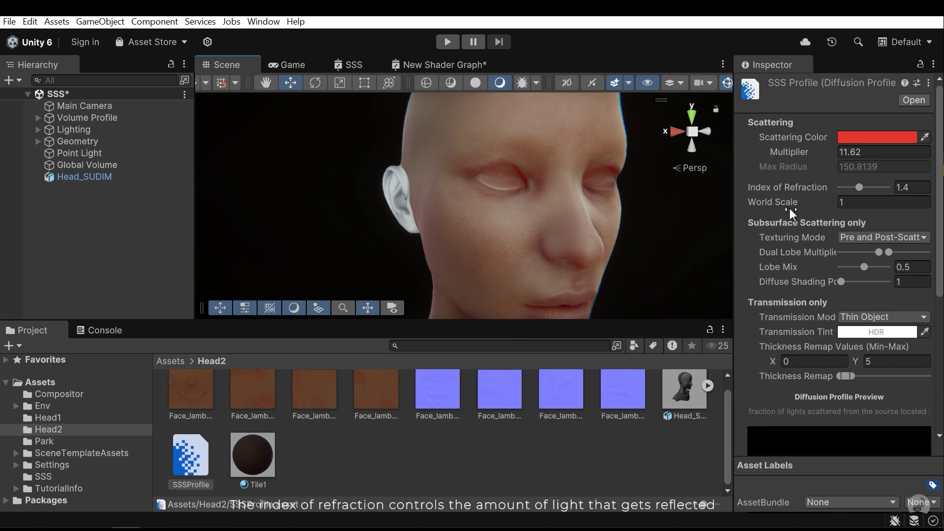
Try an Index of Refraction of 1, compare the effect on the face, and restore it to 1.4.
mouse_move(859, 186)
mouse_down()
mouse_move(900, 194)
mouse_move(765, 193)
mouse_up()
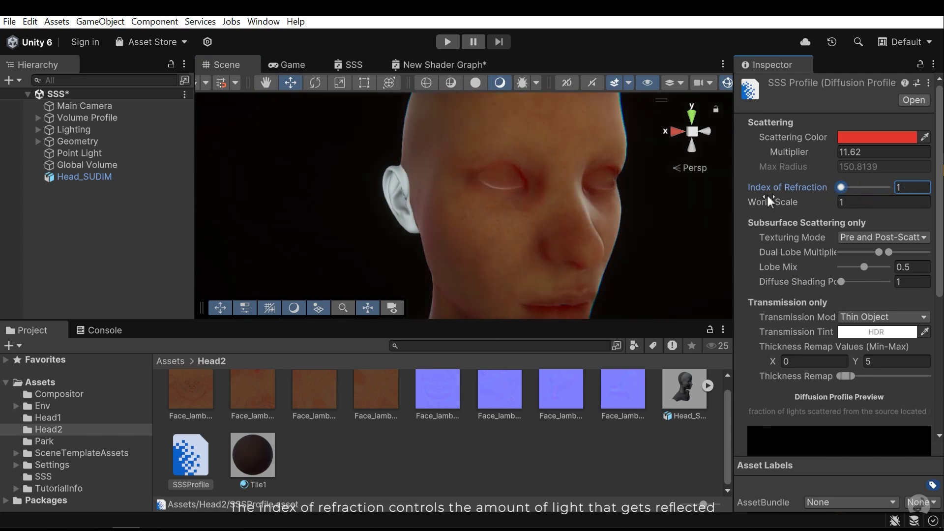
mouse_move(511, 212)
alt+right_down()
mouse_move(358, 181)
mouse_move(512, 258)
mouse_move(574, 246)
alt+right_up()
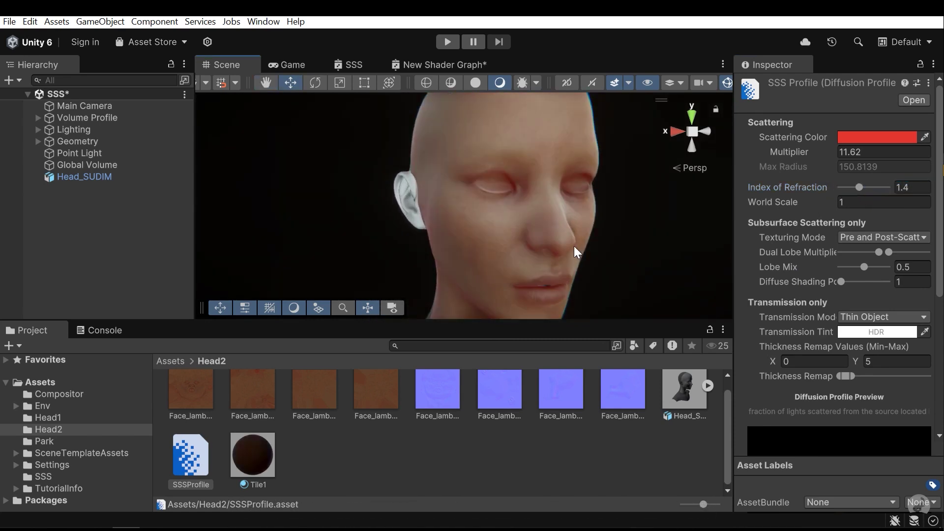
drag(864, 186, 859, 187)
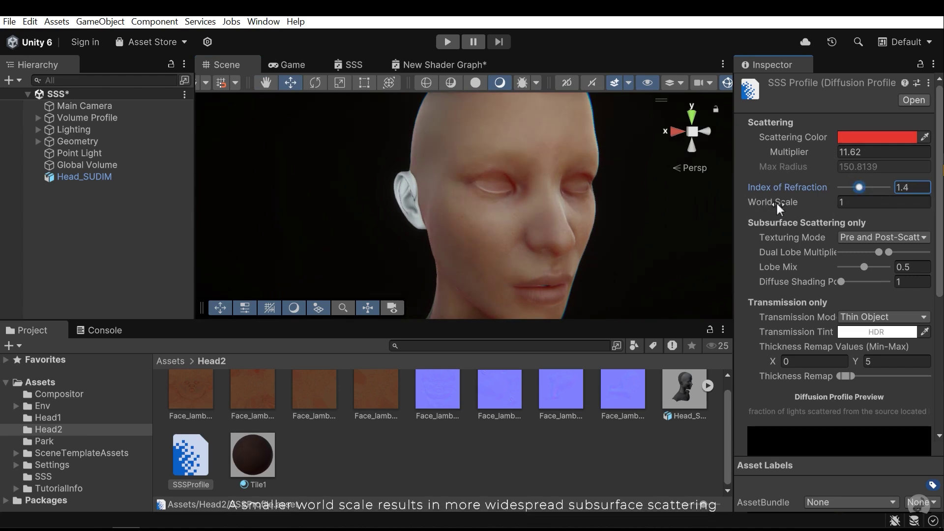
Try World Scale values of 0.04 and 0.5 and compare the scattering across the face and whole head.
drag(776, 201, 721, 194)
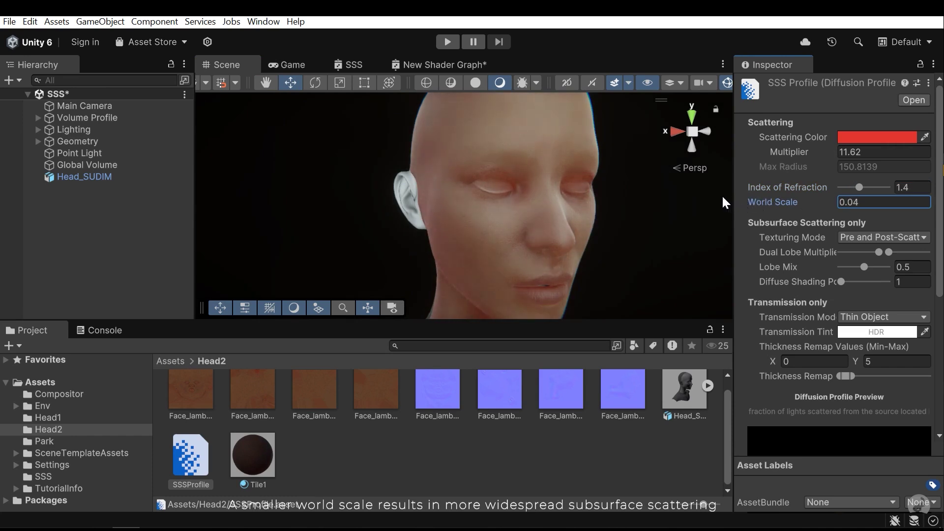
key(ctrl+z)
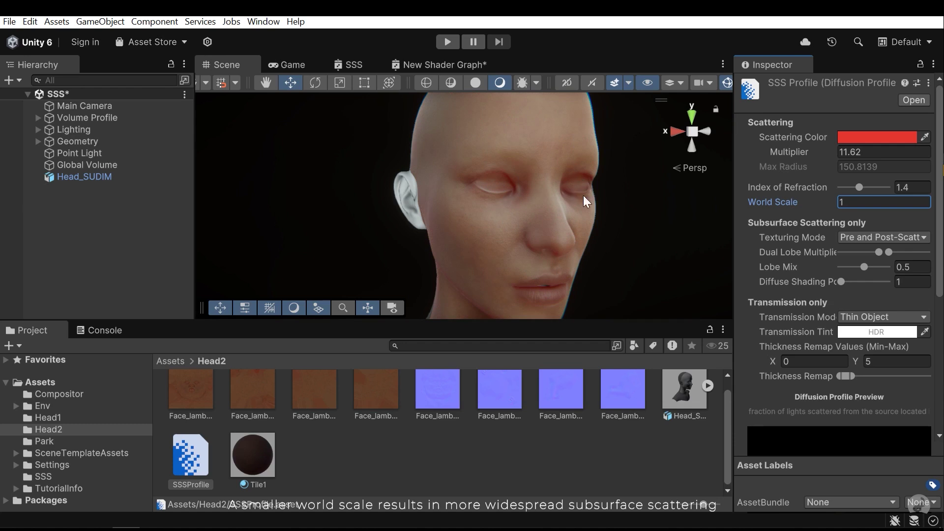
drag(803, 199, 777, 200)
key(ctrl+z)
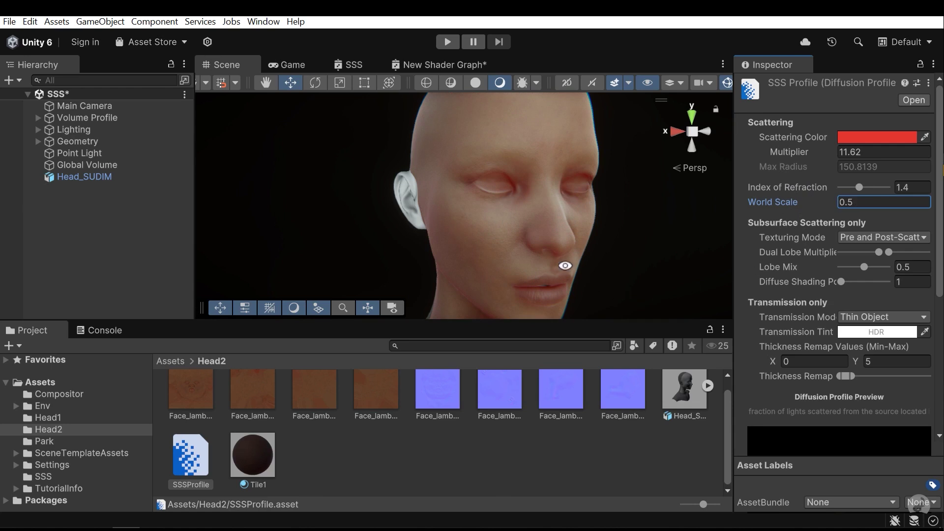
mouse_move(564, 266)
alt+mouse_down()
mouse_move(545, 244)
mouse_move(570, 261)
alt+mouse_up()
alt+right_drag(442, 201, 320, 165)
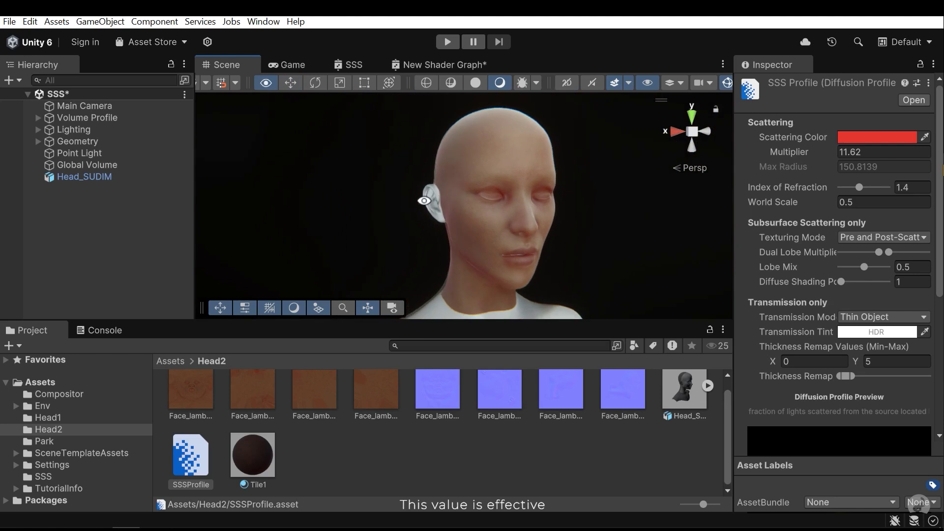
Set the profile's World Scale to 0.62 and check the face up close.
drag(792, 200, 790, 202)
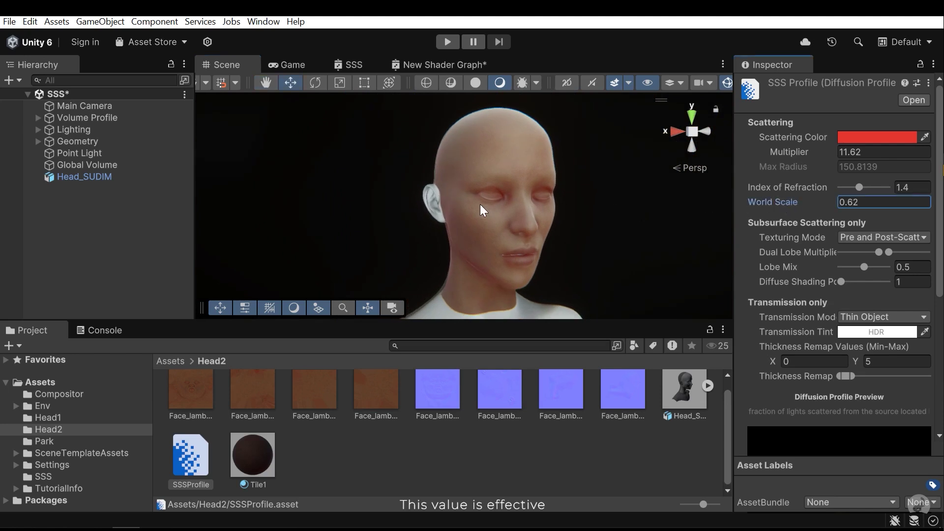
alt+right_drag(480, 205, 683, 246)
alt+drag(683, 246, 605, 233)
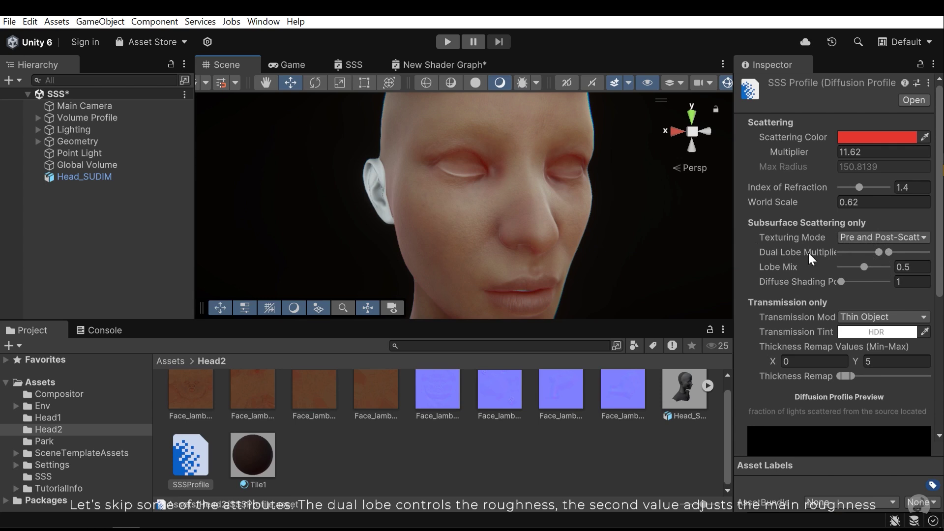
Try the extremes of the Dual Lobe Multipliers, with the second value at maximum and the first at minimum, undoing each.
drag(891, 250, 926, 253)
alt+drag(491, 231, 610, 216)
click(887, 249)
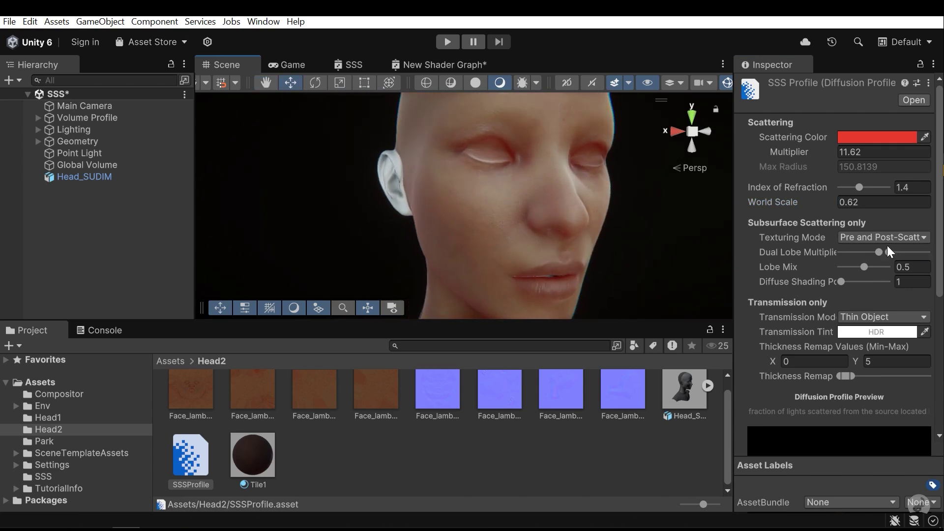
drag(871, 251, 874, 252)
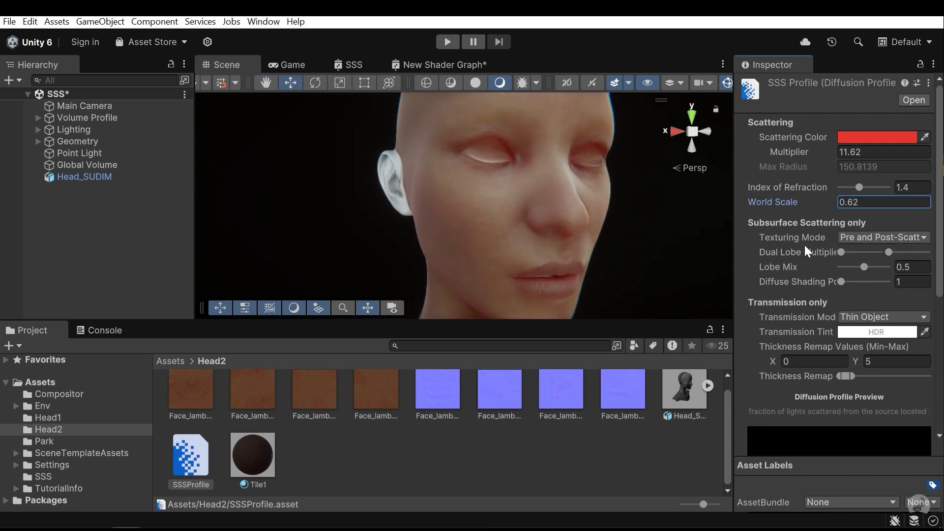
alt+drag(510, 227, 584, 216)
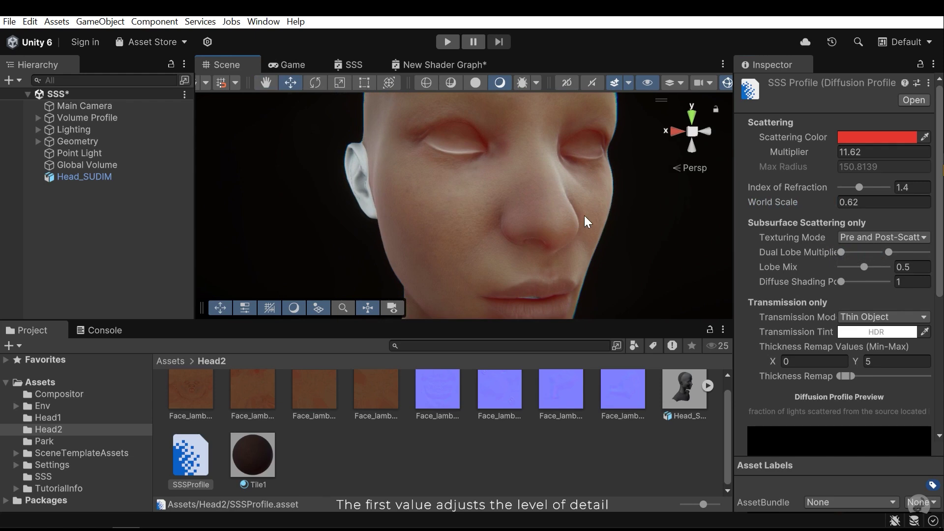
key(ctrl+z)
Lower the first Dual Lobe Multiplier slightly, raise the second slightly, and inspect the face and neck.
mouse_move(877, 252)
mouse_down()
mouse_move(865, 252)
mouse_move(885, 255)
mouse_up()
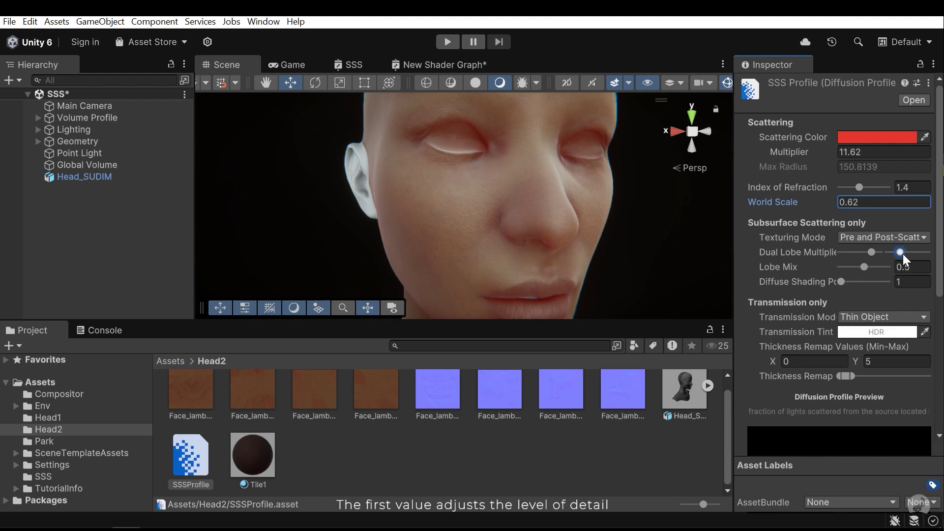
drag(903, 253, 891, 252)
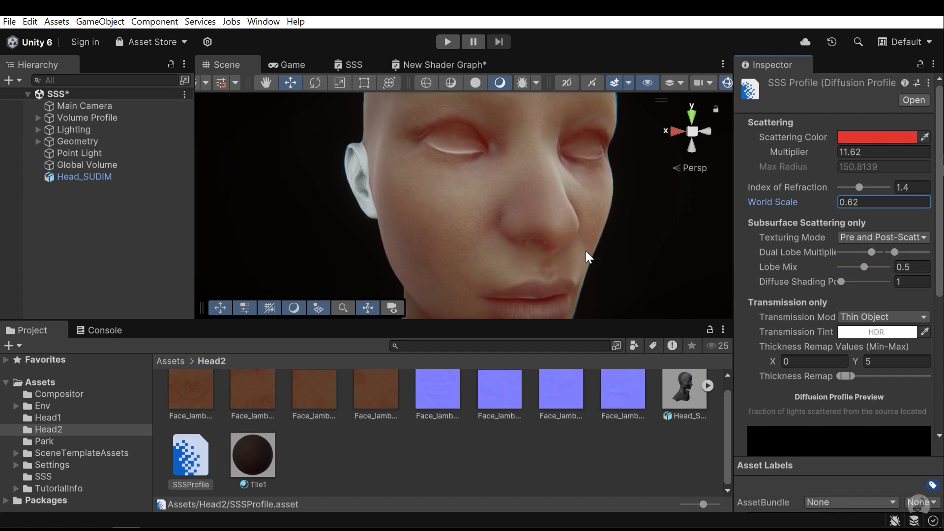
alt+right_drag(587, 241, 539, 235)
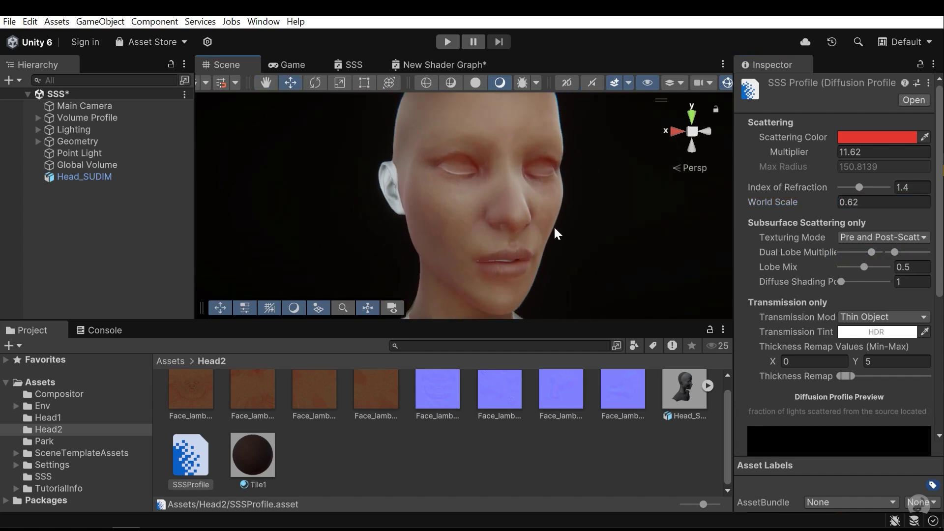
alt+drag(555, 230, 598, 221)
middle_drag(598, 221, 589, 179)
alt+drag(589, 183, 566, 210)
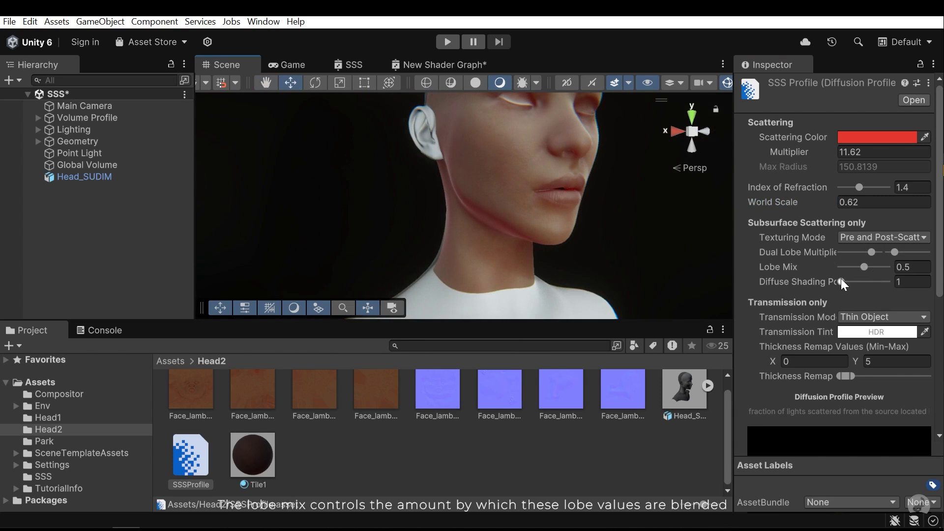
Try a Lobe Mix of 1, compare the effect on the skin, and restore it to 0.5.
drag(863, 267, 912, 267)
middle_drag(590, 185, 589, 221)
alt+right_drag(579, 233, 597, 239)
key(ctrl+z)
drag(871, 267, 886, 267)
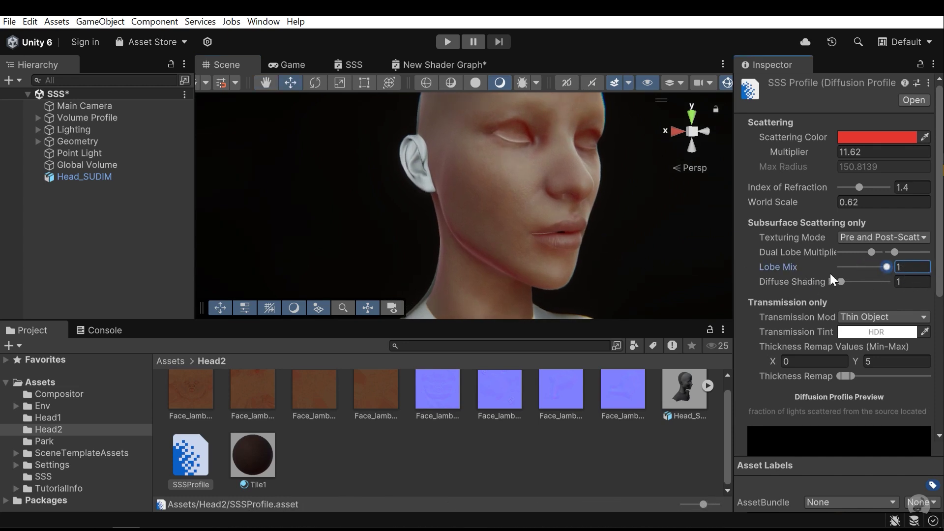
click(864, 266)
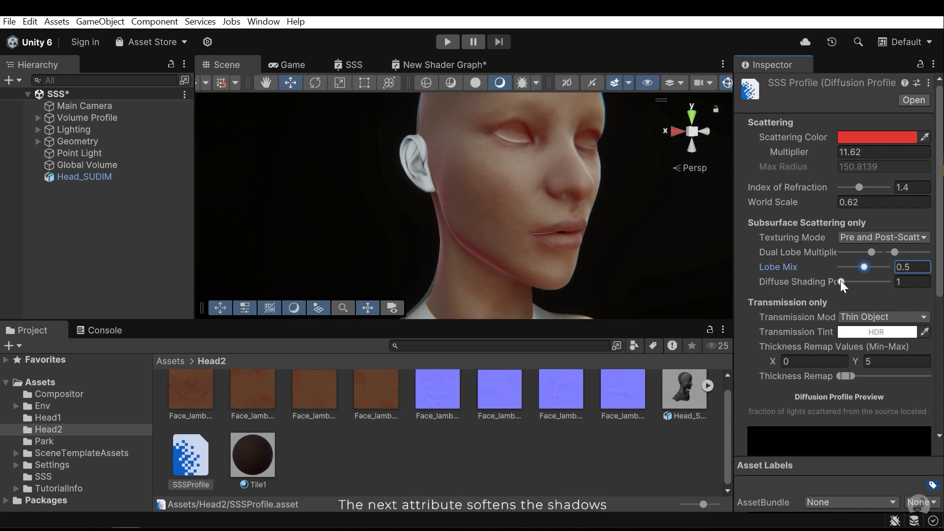
Try a Diffuse Shading Power of 3 twice, inspect the shadows on the neck, jaw and cheek, and undo it each time.
mouse_move(840, 282)
mouse_down()
mouse_move(898, 285)
mouse_move(821, 270)
mouse_move(898, 283)
mouse_up()
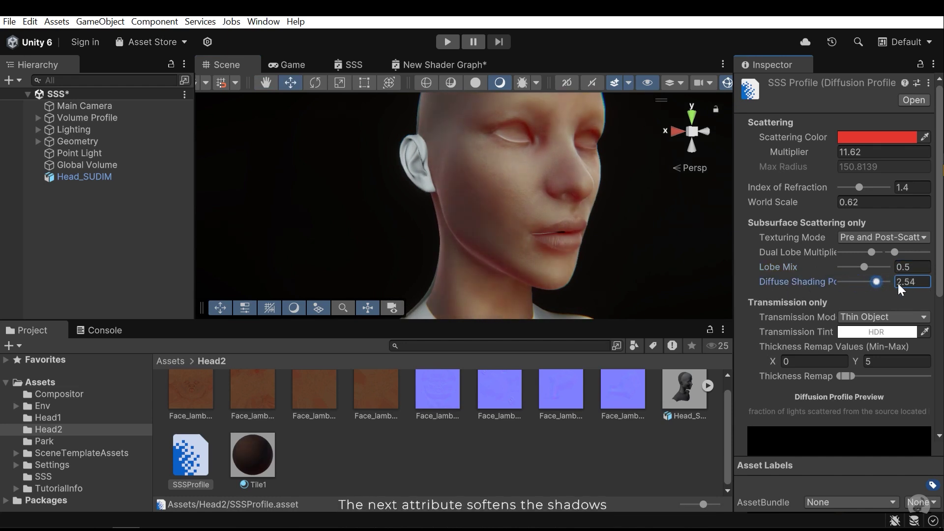
mouse_move(643, 257)
alt+mouse_down()
mouse_move(629, 214)
mouse_move(654, 213)
alt+mouse_up()
alt+right_drag(654, 213, 754, 232)
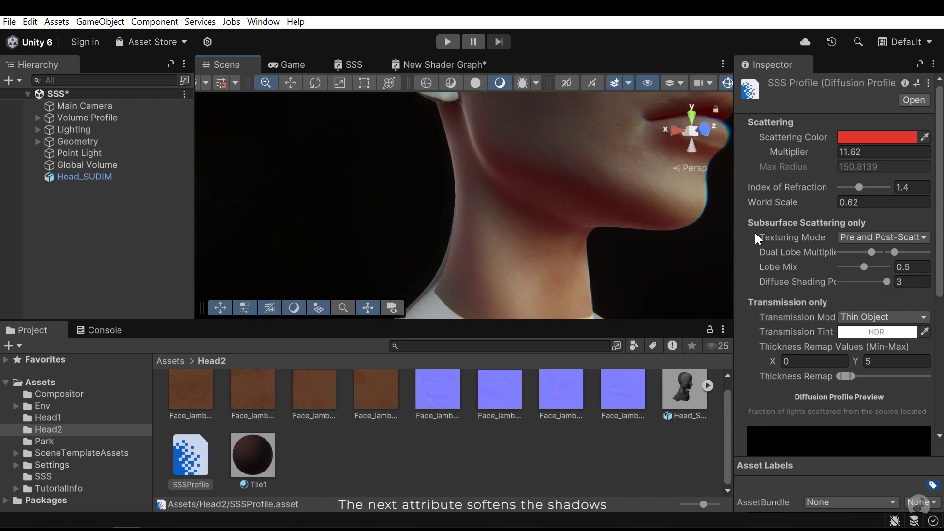
key(ctrl+z)
drag(840, 282, 896, 285)
middle_drag(556, 185, 534, 208)
scroll(536, 214, down, 5)
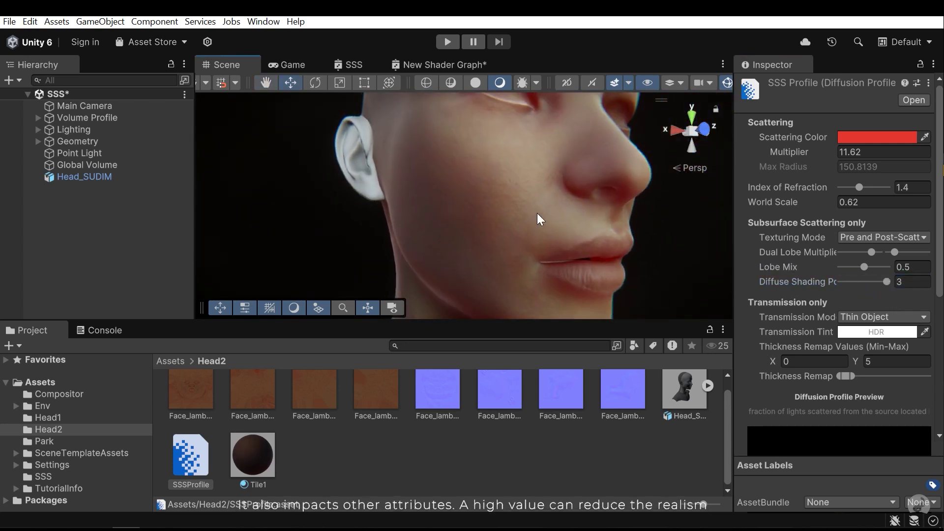
alt+drag(537, 217, 499, 206)
alt+right_drag(499, 206, 698, 241)
key(ctrl+z)
mouse_move(627, 235)
alt+right_down()
mouse_move(549, 224)
mouse_move(336, 223)
mouse_move(548, 257)
mouse_move(513, 203)
alt+right_up()
scroll(514, 209, down, 2)
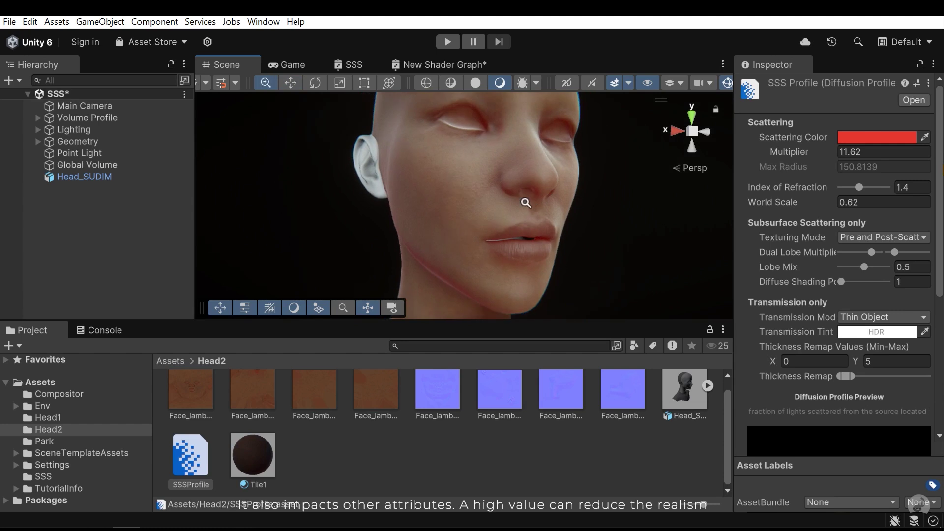
Set the Diffuse Shading Power to 1.21, compare it with the previous value, and inspect the head.
mouse_move(841, 282)
mouse_down()
mouse_move(907, 278)
mouse_move(833, 277)
mouse_move(847, 284)
mouse_up()
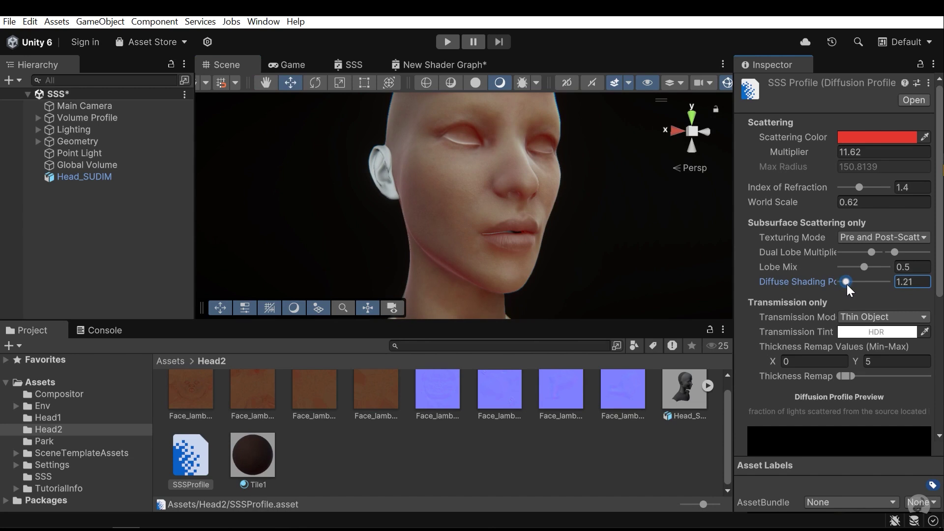
key(ctrl+z)
key(ctrl+y)
alt+right_drag(491, 239, 415, 224)
alt+drag(416, 224, 517, 249)
alt+right_drag(517, 249, 606, 257)
middle_drag(497, 238, 531, 241)
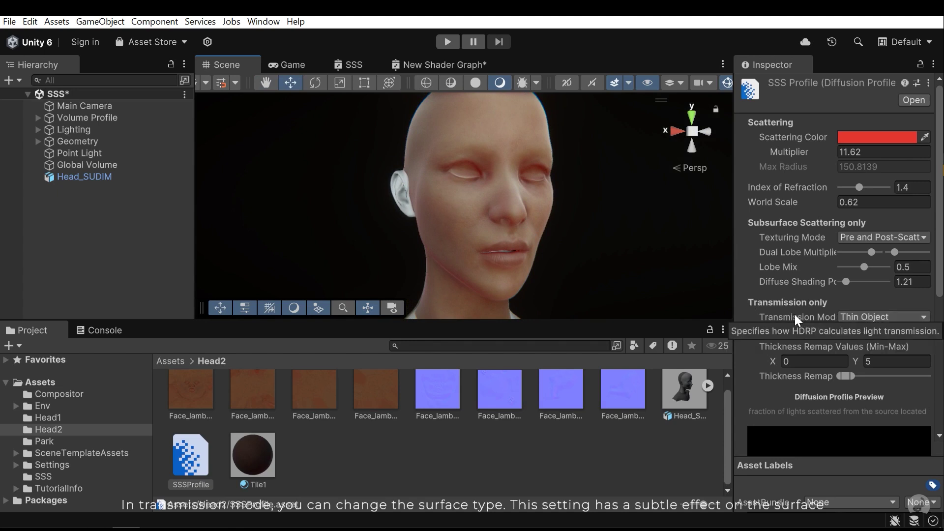
Try the Thick Object Transmission Mode, inspect the light passing through behind the ear, and restore Thin Object.
click(865, 316)
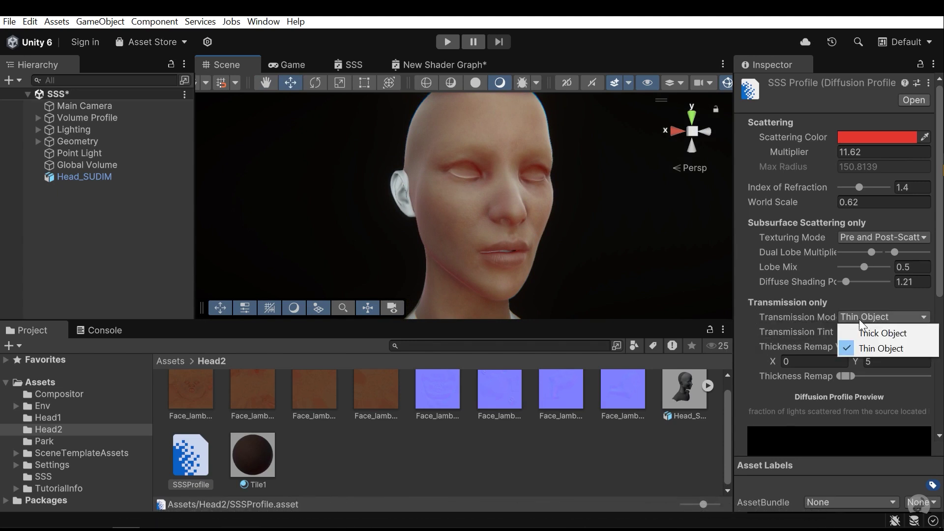
click(866, 332)
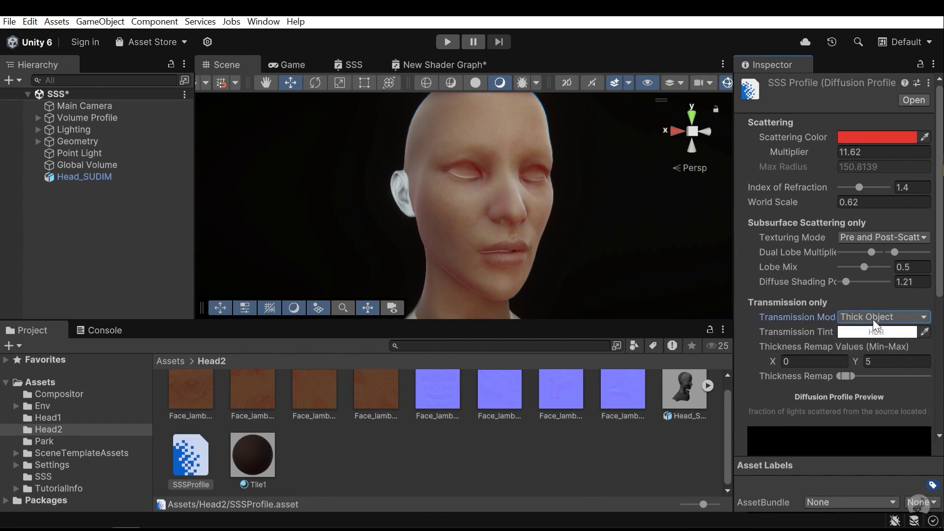
right_drag(444, 240, 912, 290)
alt+drag(912, 290, 278, 272)
scroll(477, 231, up, 15)
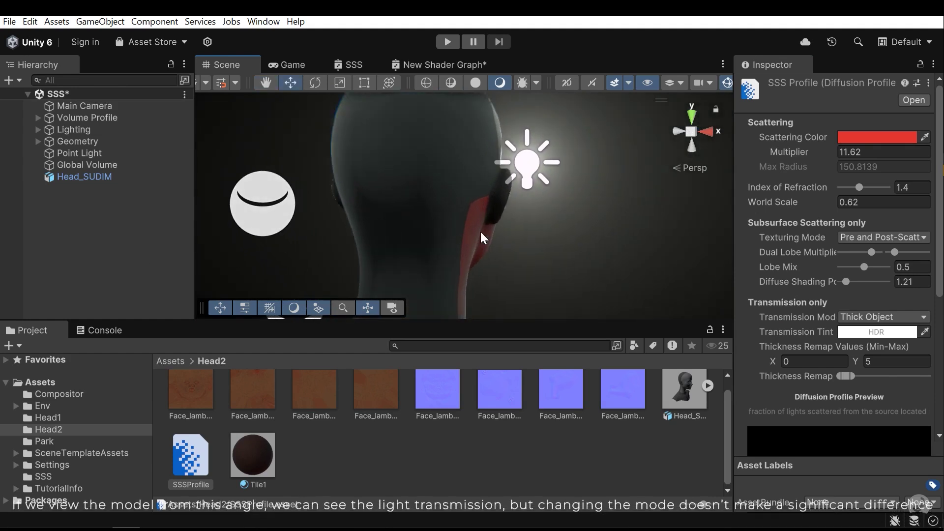
alt+right_drag(489, 245, 509, 246)
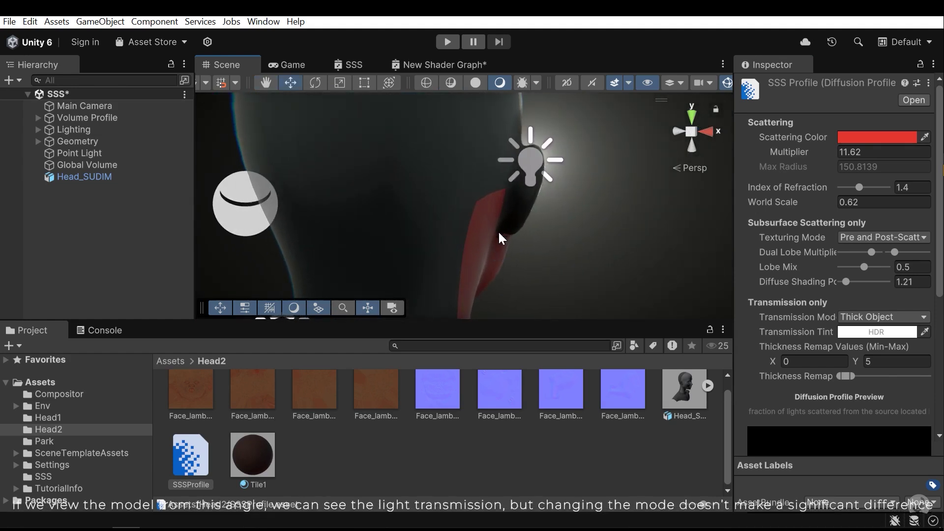
click(875, 317)
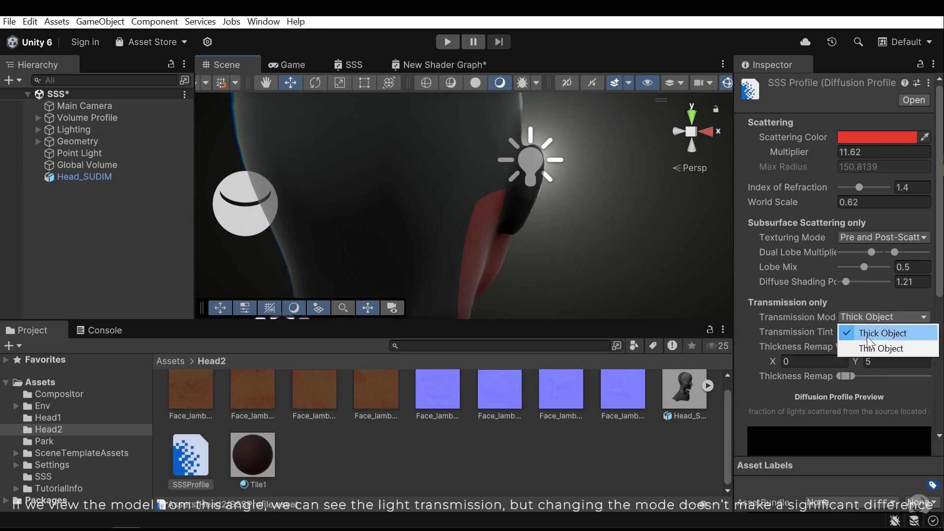
click(872, 349)
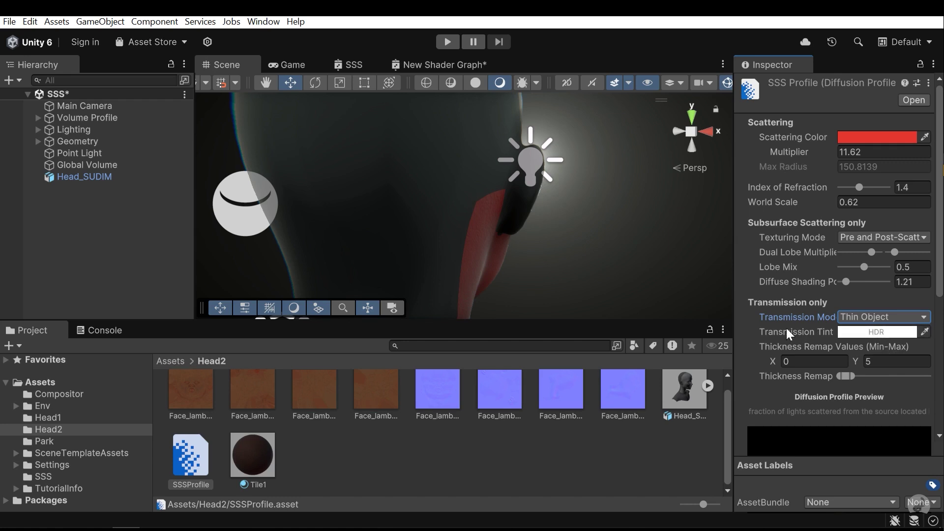
Try a light pink Transmission Tint of RGB 255, 155, 155 and return it to white.
click(859, 332)
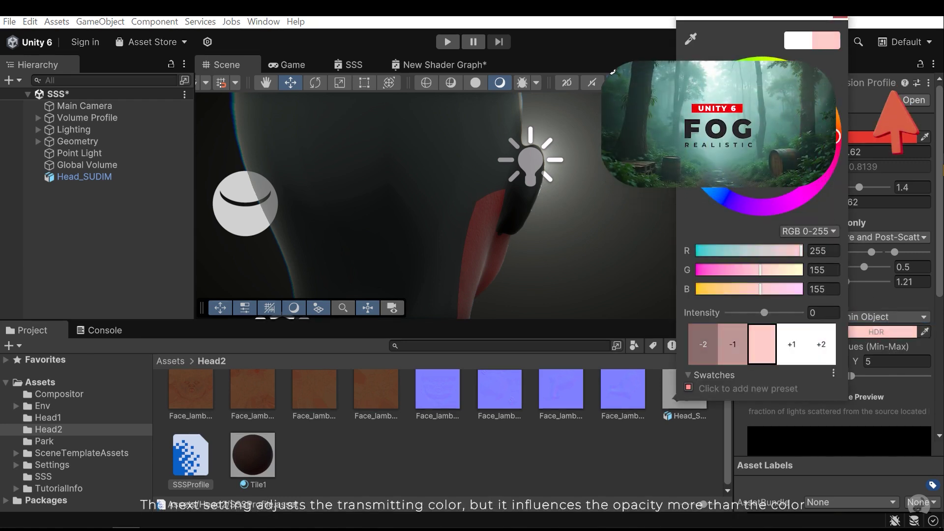
click(731, 94)
mouse_move(731, 94)
mouse_down()
mouse_move(747, 136)
mouse_move(760, 135)
mouse_move(735, 99)
mouse_move(790, 164)
mouse_move(723, 96)
mouse_up()
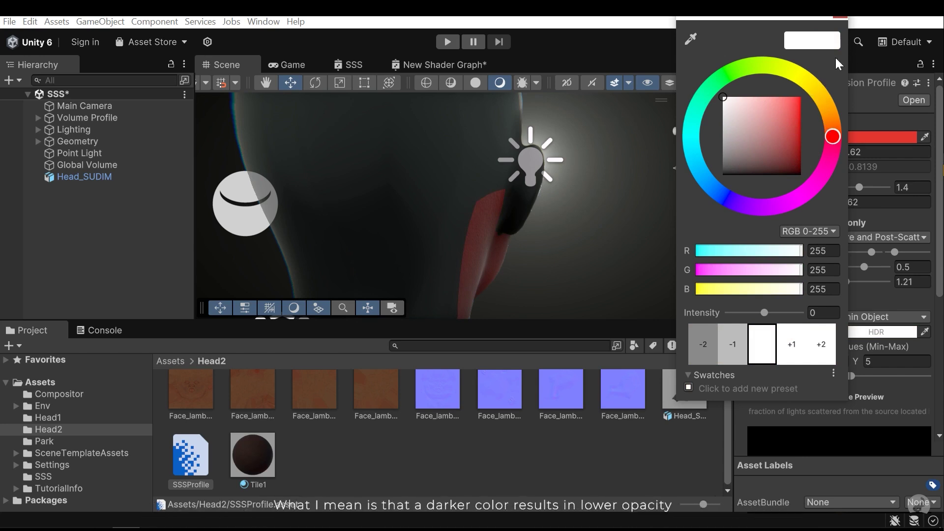
click(839, 20)
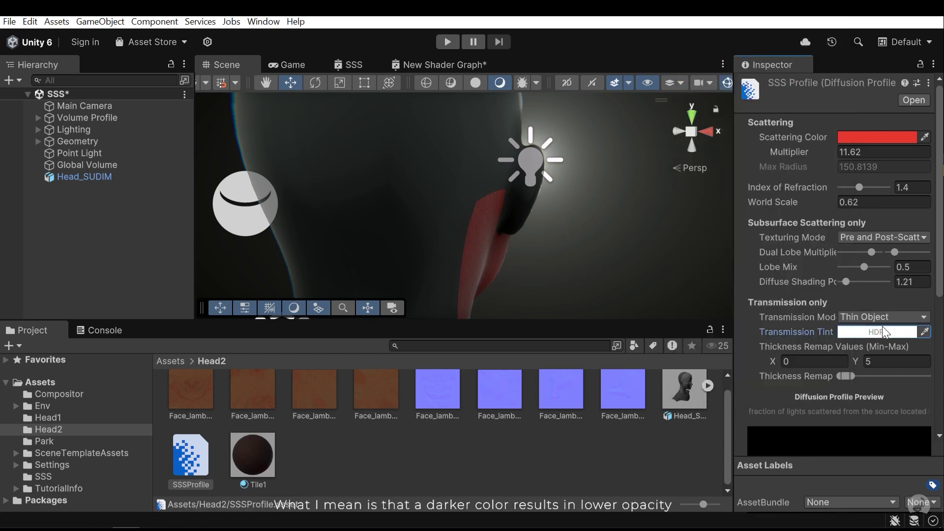
Darken the Transmission Tint to a light grey of RGB 203, 203, 203.
click(868, 334)
drag(733, 110, 714, 114)
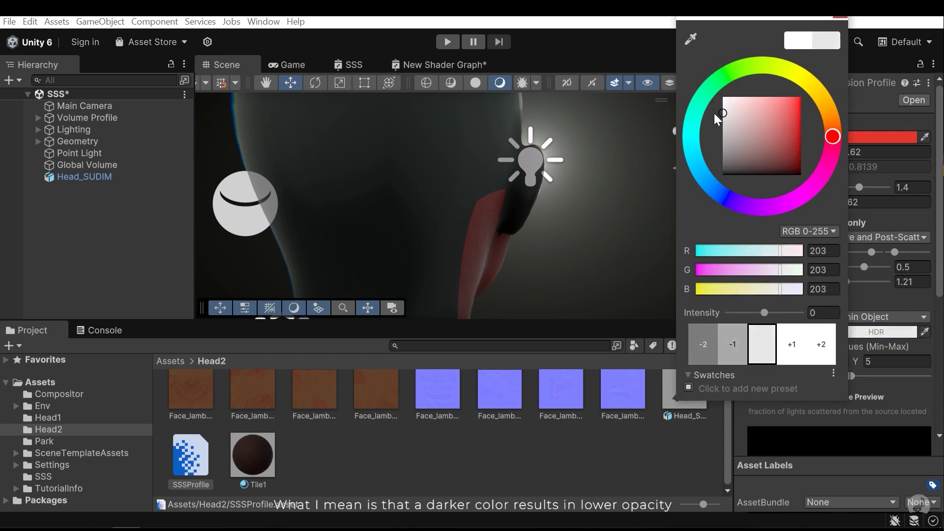
click(908, 384)
Try a slightly higher Thickness Remap range, inspect the head from behind and from the front, and undo the change.
drag(846, 376, 868, 376)
alt+drag(540, 221, 823, 228)
middle_drag(501, 229, 488, 226)
right_drag(494, 231, 469, 243)
key(ctrl+z)
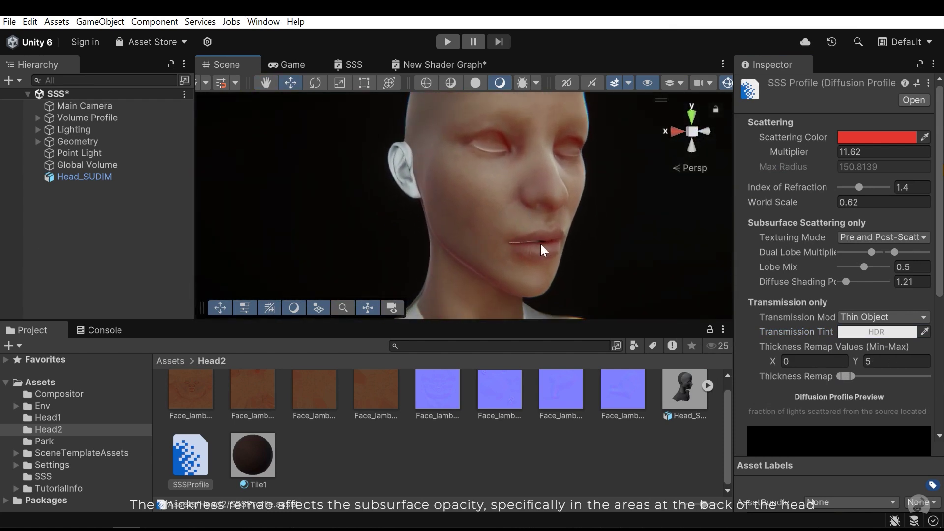
Try a Thickness Remap range of 45 to 50, inspect the face and the side of the neck, and undo it.
drag(845, 377, 929, 374)
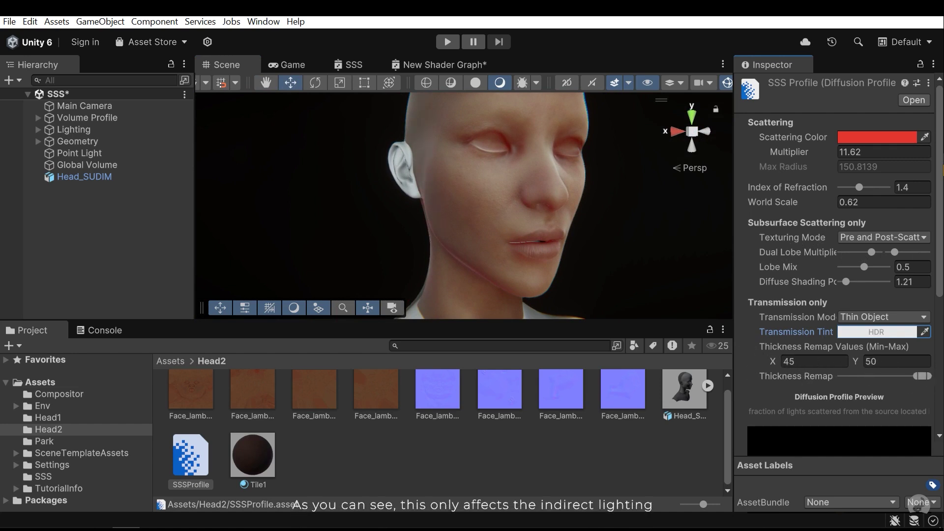
alt+drag(456, 265, 480, 219)
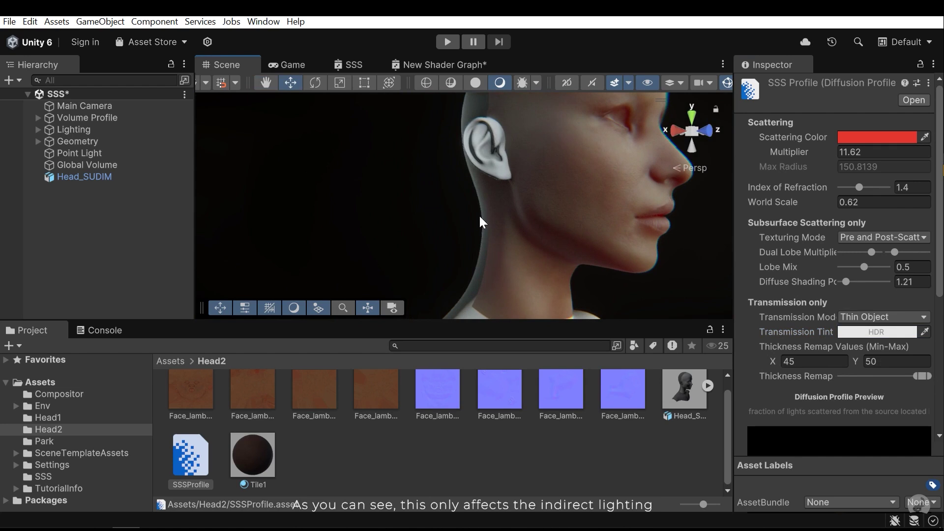
key(ctrl+z)
Set the Thickness Remap range to about 4.05 to 9.05 and inspect the head from the side and front.
mouse_move(845, 377)
mouse_down()
mouse_move(904, 374)
mouse_move(842, 376)
mouse_move(853, 376)
mouse_up()
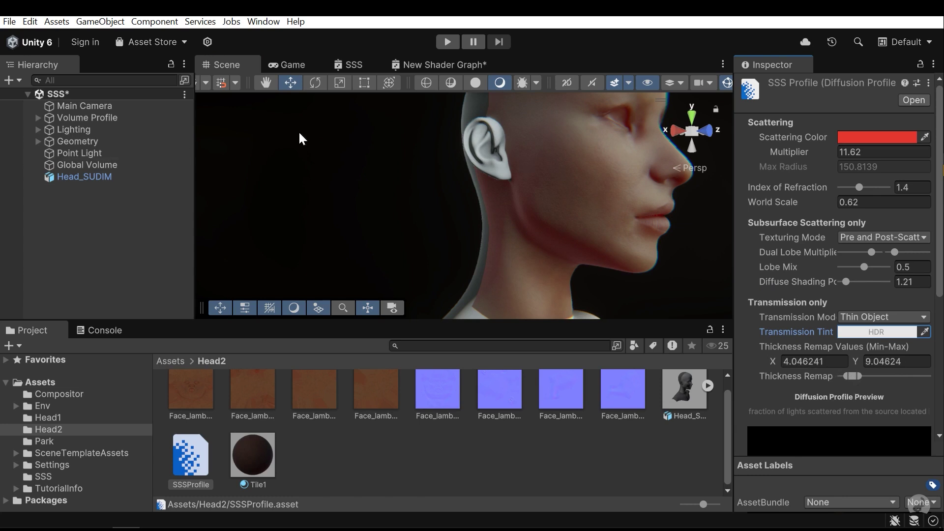
alt+drag(302, 139, 291, 235)
right_drag(291, 233, 381, 226)
alt+drag(381, 225, 486, 246)
middle_drag(487, 246, 587, 226)
scroll(666, 236, up, 5)
scroll(587, 226, down, 5)
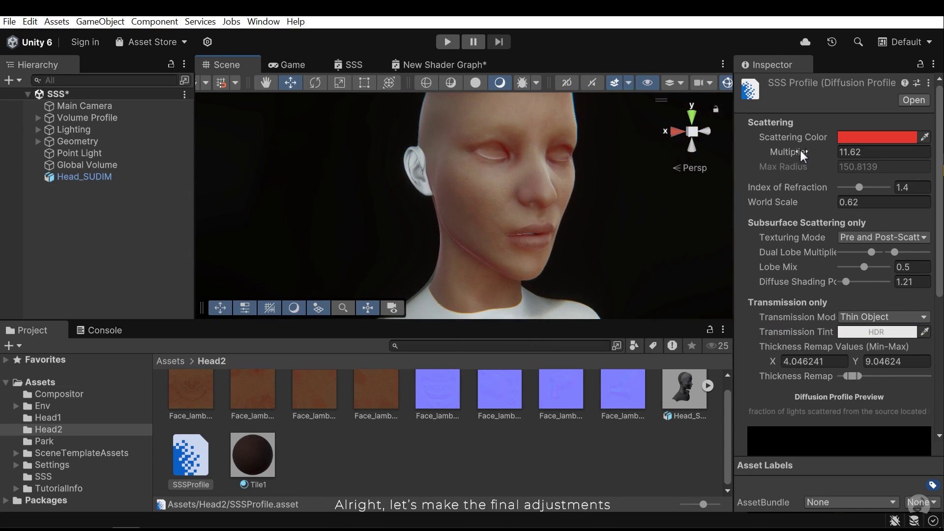
Lower the Scattering Color Multiplier to 4.57 and check the face from slightly different angles.
drag(799, 150, 632, 167)
alt+right_drag(617, 180, 646, 228)
alt+drag(647, 227, 602, 225)
alt+right_drag(602, 224, 553, 227)
Create an HDRP Lit Shader Graph named SSS in the Head2 folder.
scroll(468, 431, up, 1)
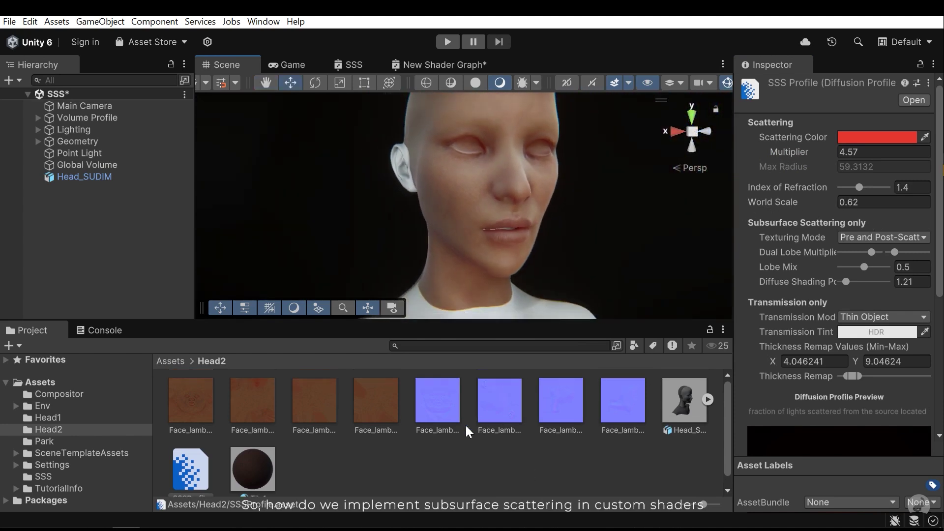
right_click(462, 457)
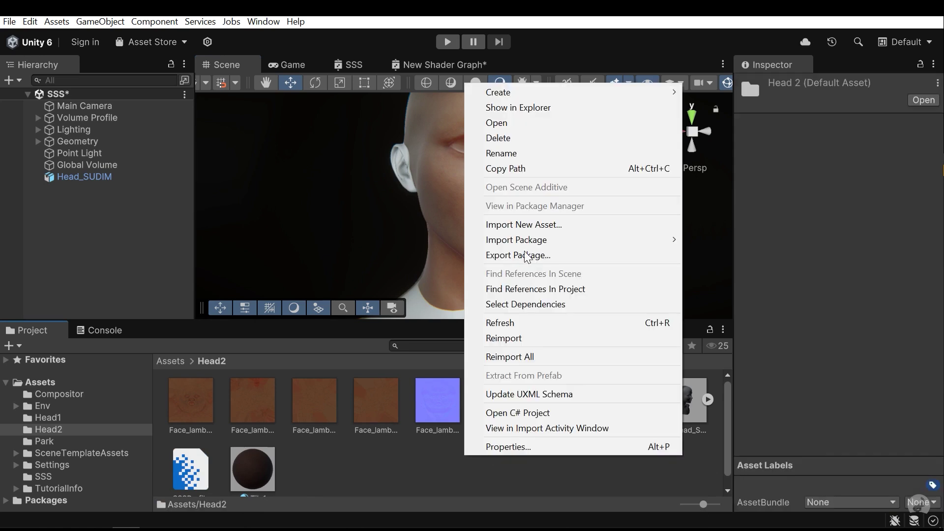
mouse_move(522, 95)
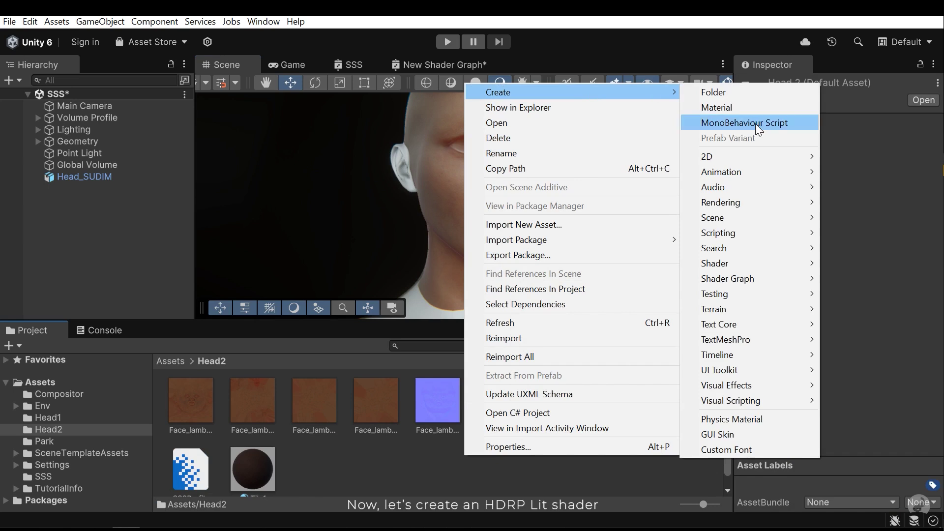
mouse_move(758, 278)
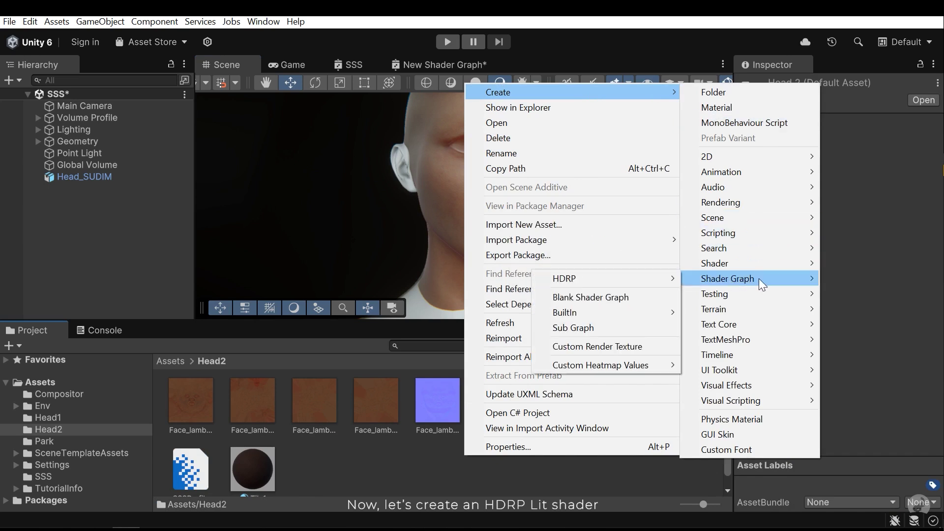
mouse_move(622, 279)
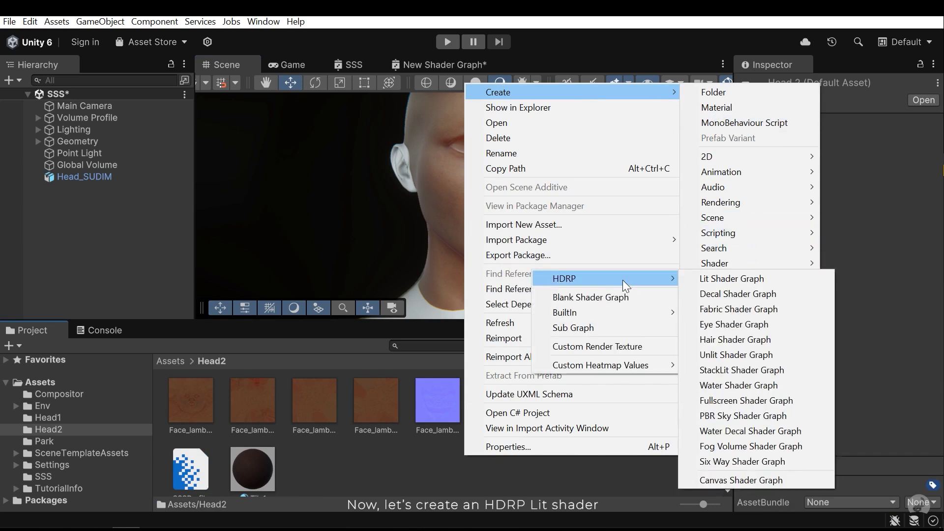
click(710, 279)
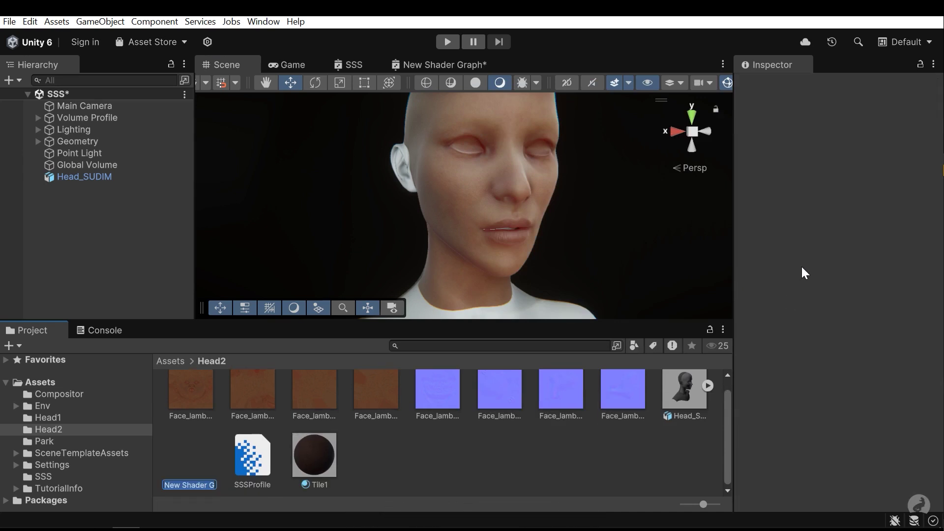
text(SSS)
key(Return)
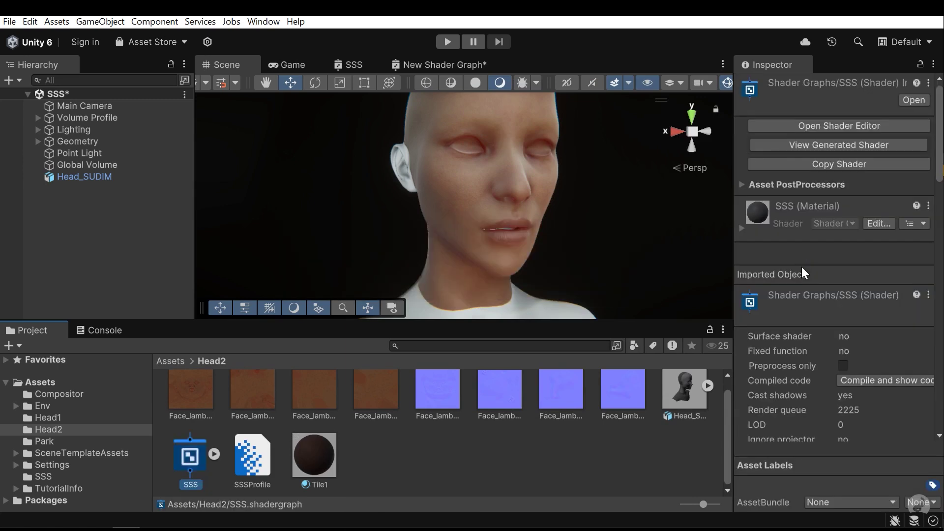
Open the SSS shader graph for editing and enlarge the graph area so the whole Fragment block fits.
middle_drag(517, 182, 571, 223)
scroll(592, 211, up, 6)
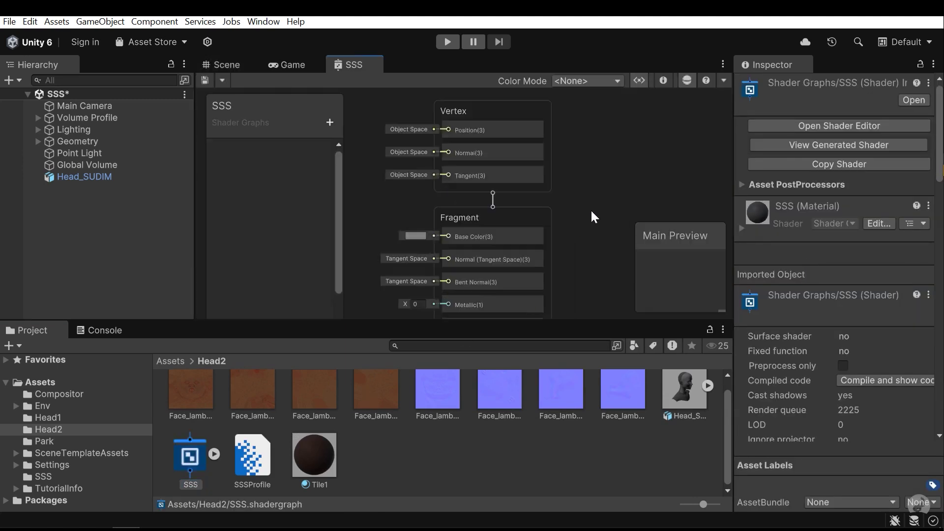
scroll(569, 236, down, 6)
scroll(544, 214, up, 2)
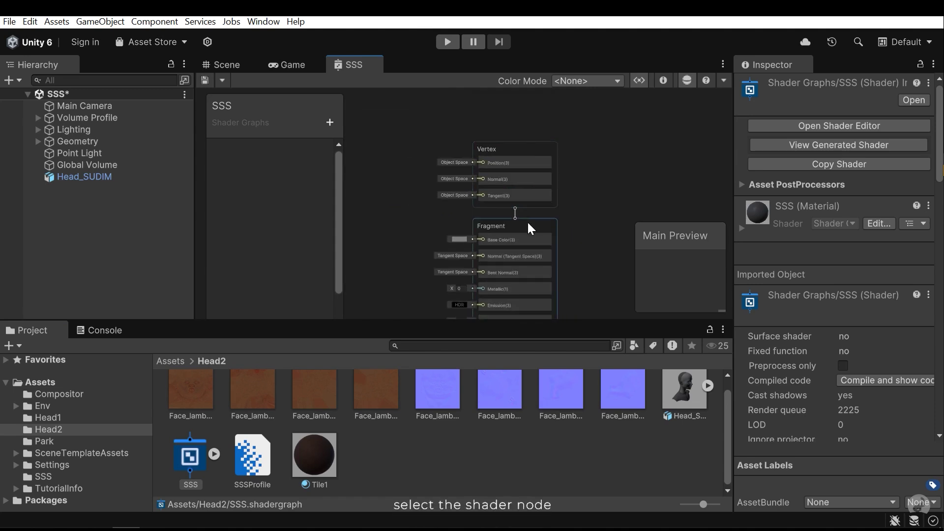
drag(533, 322, 518, 476)
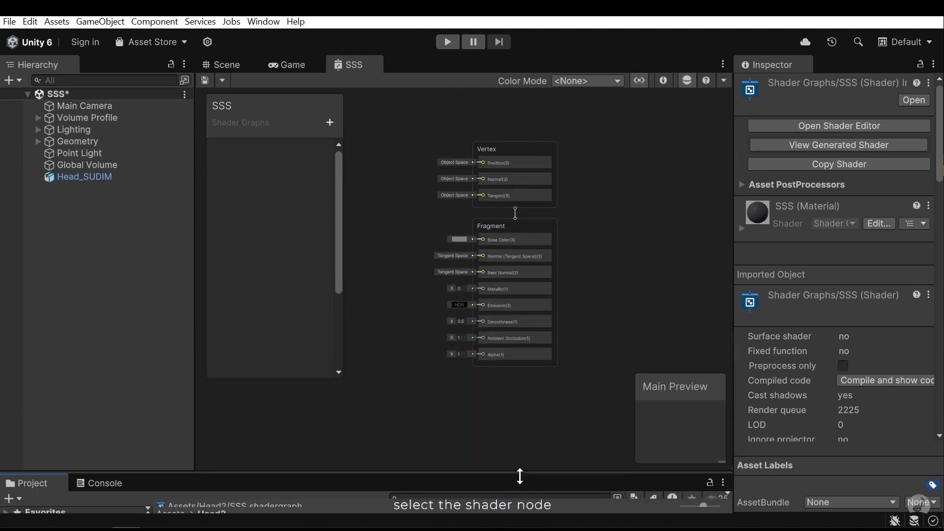
Add Subsurface Scattering to the graph's Material Type in the HDRP Surface Options and hide the graph settings again.
click(533, 231)
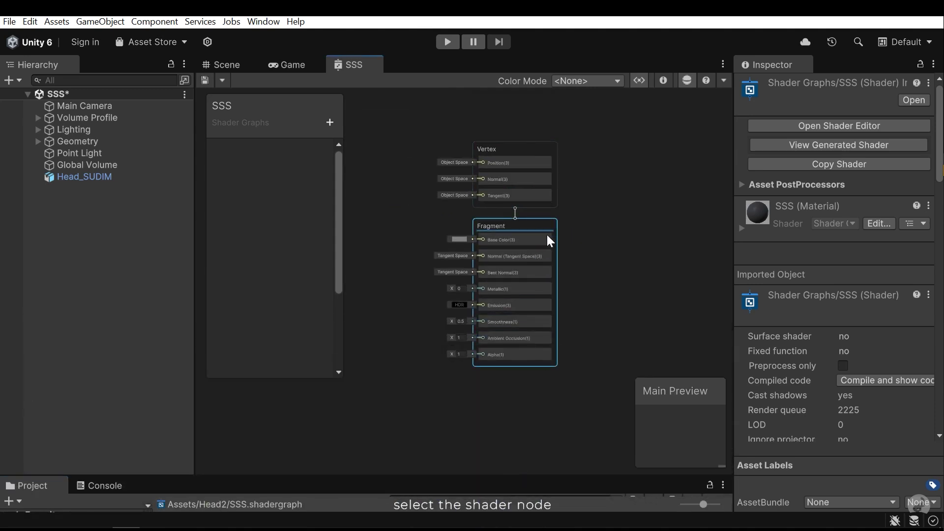
click(663, 81)
scroll(683, 236, down, 3)
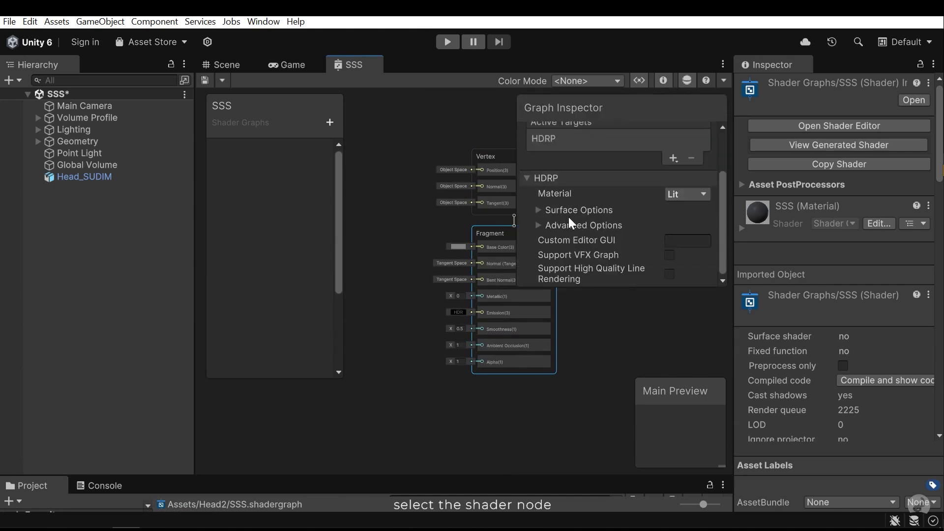
click(560, 210)
scroll(649, 235, down, 2)
click(686, 186)
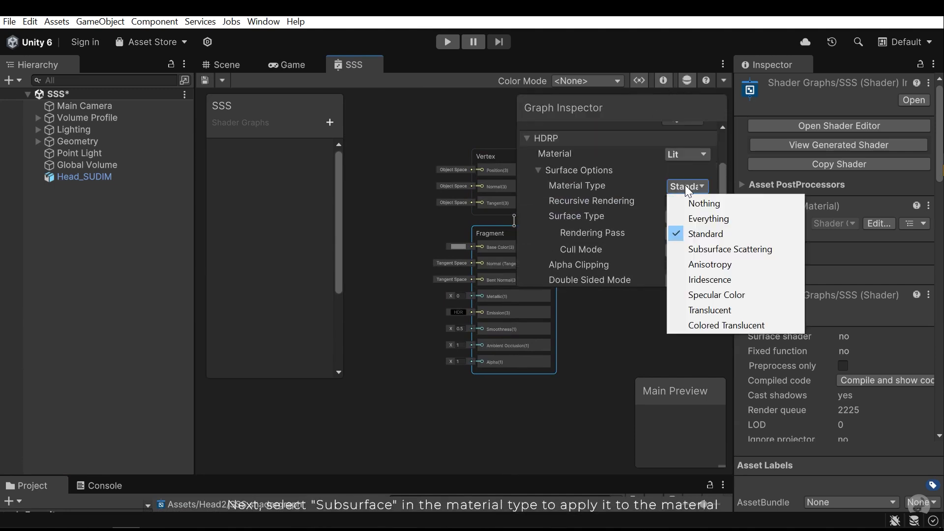
click(710, 249)
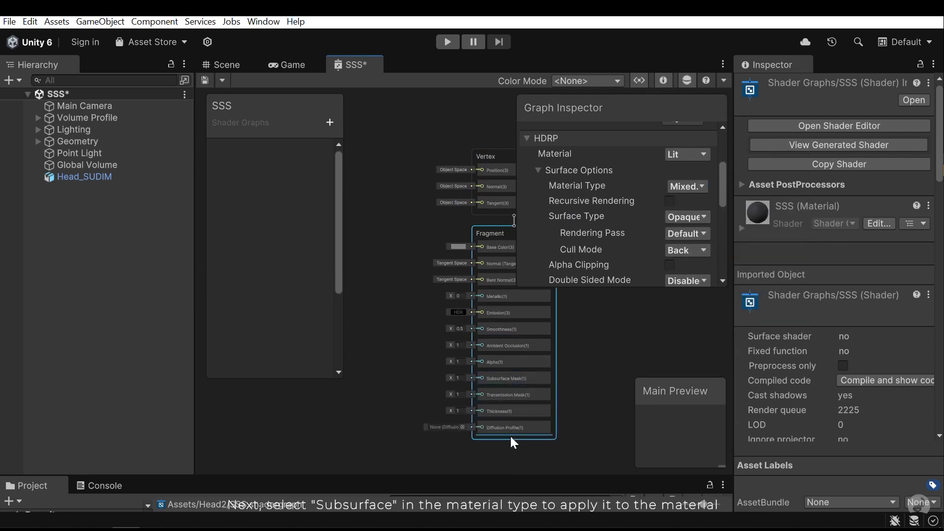
click(664, 80)
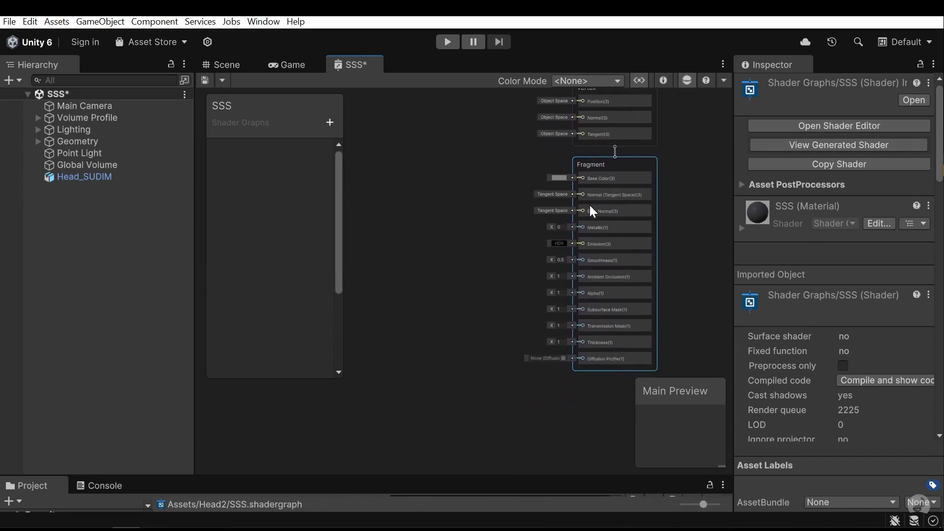
Search the node library for "profile" and add a Diffusion Profile node beside the Fragment block.
scroll(589, 205, up, 5)
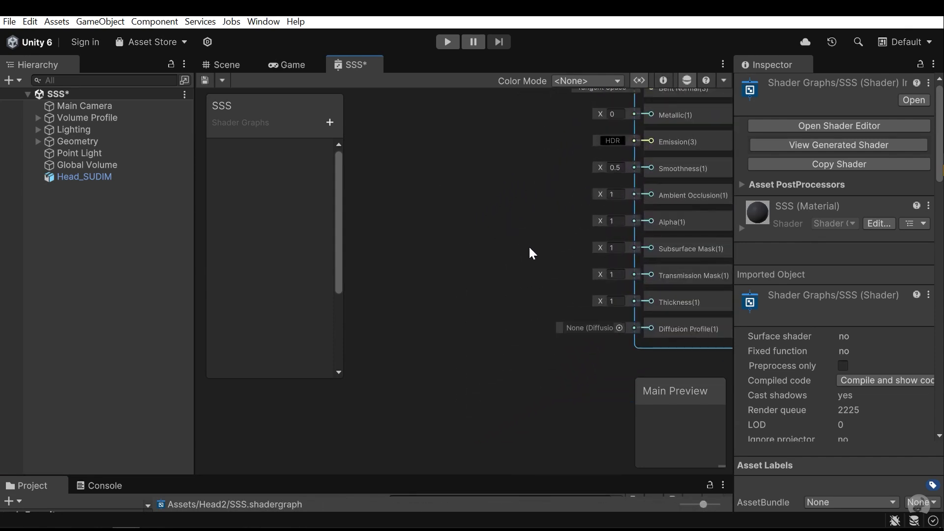
middle_drag(528, 247, 533, 234)
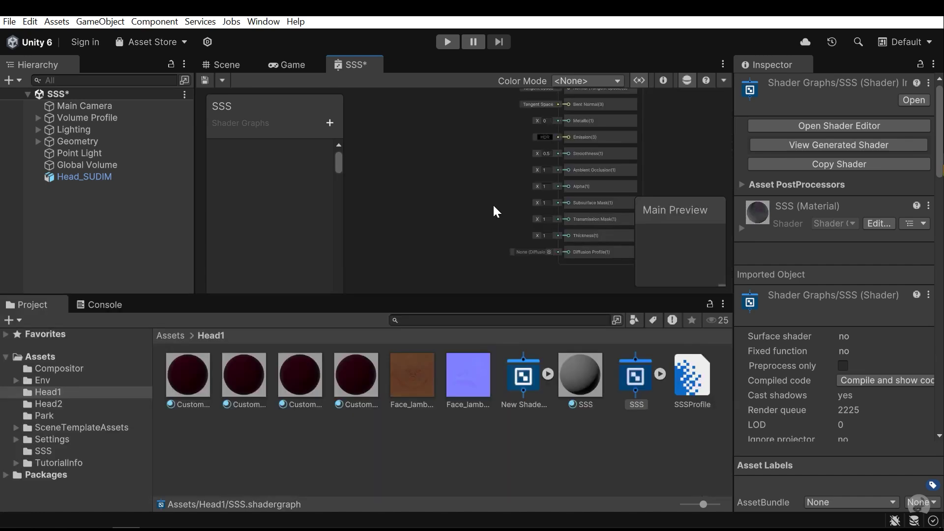
scroll(493, 203, down, 3)
scroll(457, 194, up, 3)
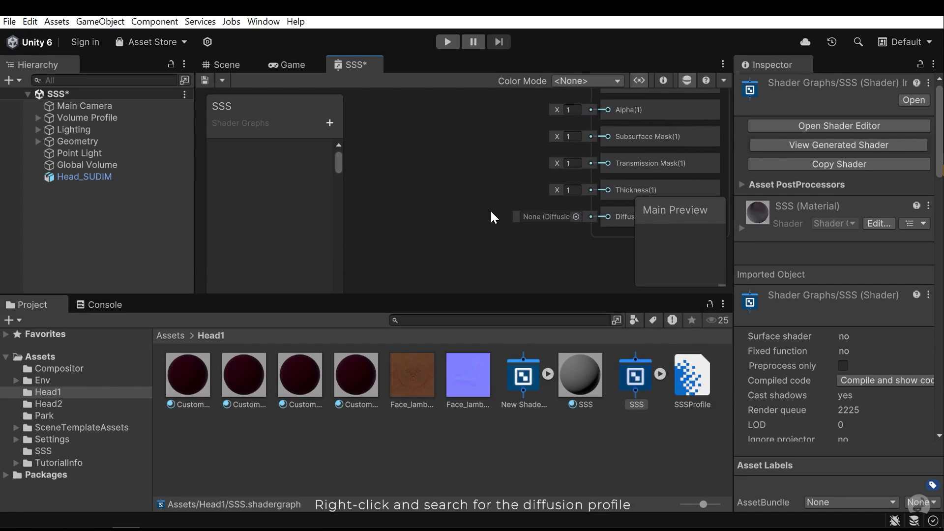
right_click(410, 196)
click(422, 202)
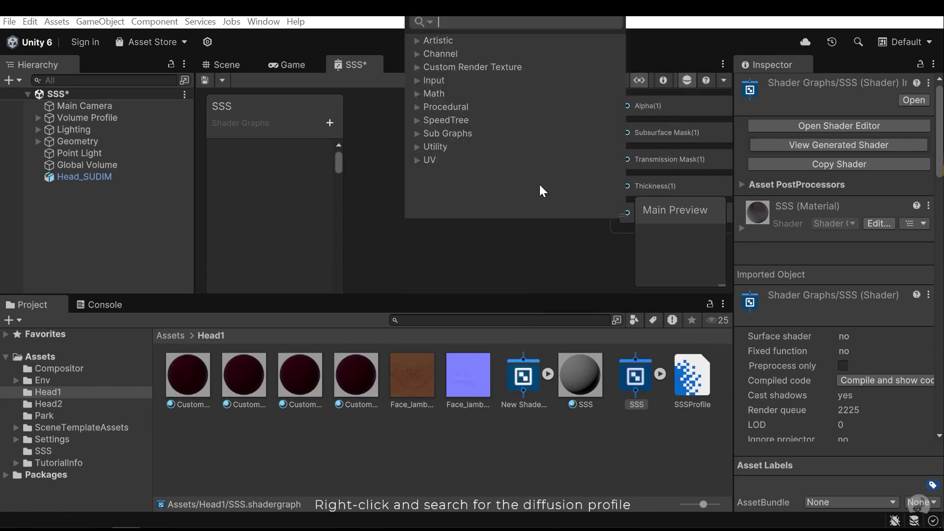
text(profile)
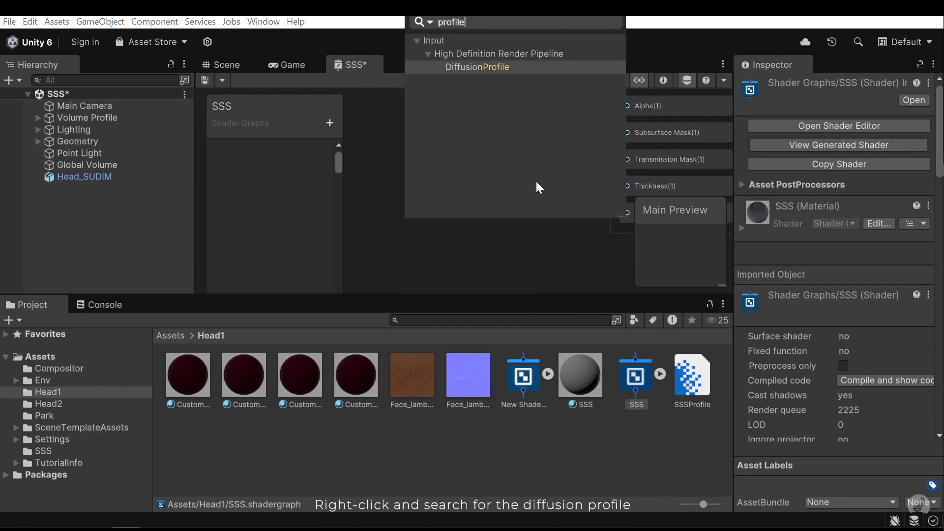
double_click(496, 67)
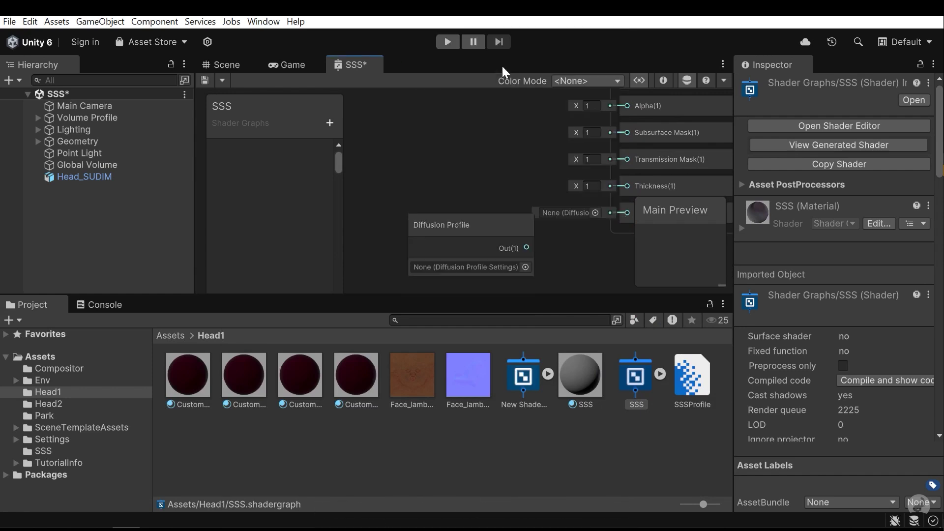
Move the Diffusion Profile node away from the Fragment block and connect its output to the block's Diffusion Profile input.
drag(469, 230, 403, 207)
mouse_move(461, 223)
mouse_down()
mouse_move(489, 227)
mouse_move(629, 189)
mouse_up()
middle_drag(533, 209, 553, 228)
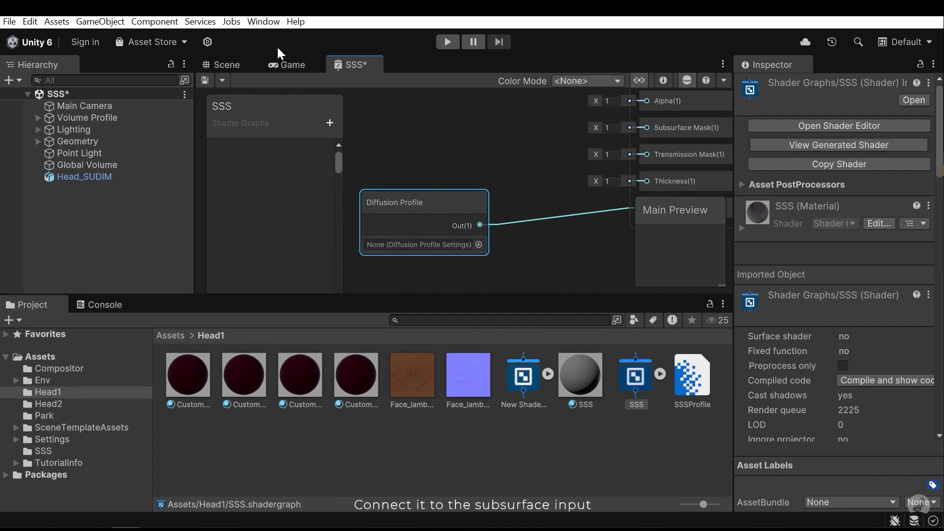
Return to the scene view and examine the Diffusion Profile setting among the SSS material's surface inputs in Head1.
click(227, 65)
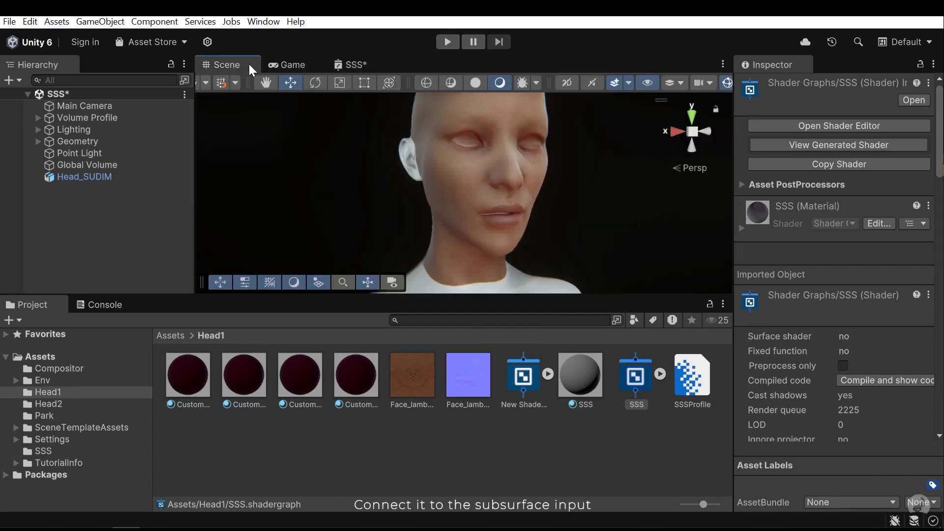
click(582, 389)
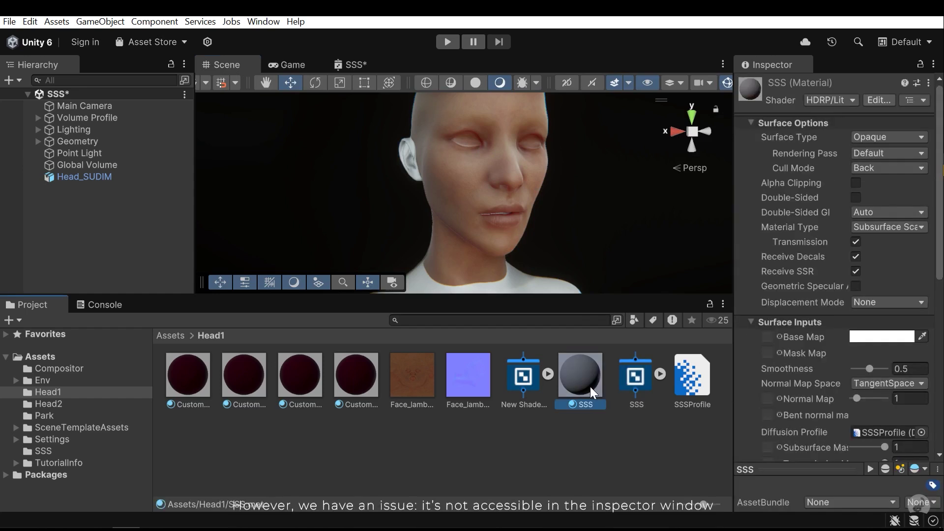
scroll(887, 297, down, 5)
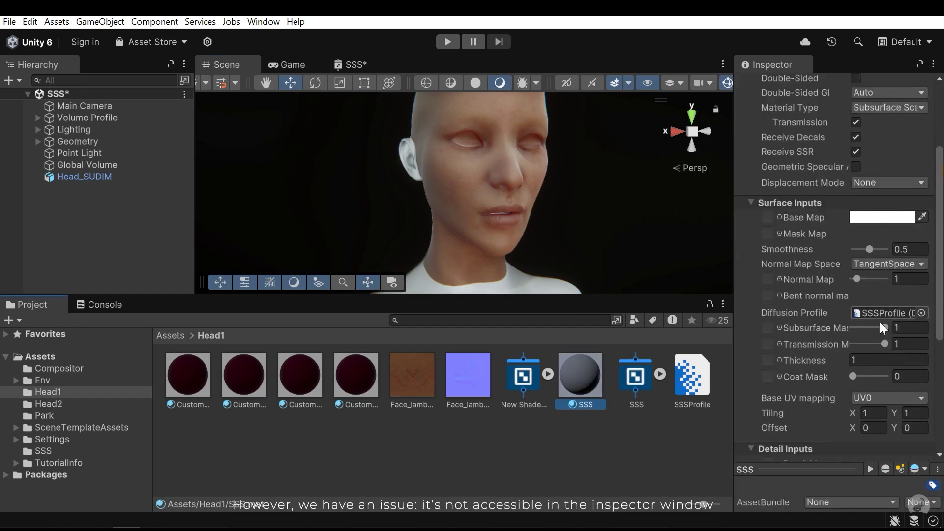
click(597, 427)
Go back to the SSS shader graph and delete the Diffusion Profile node.
click(363, 65)
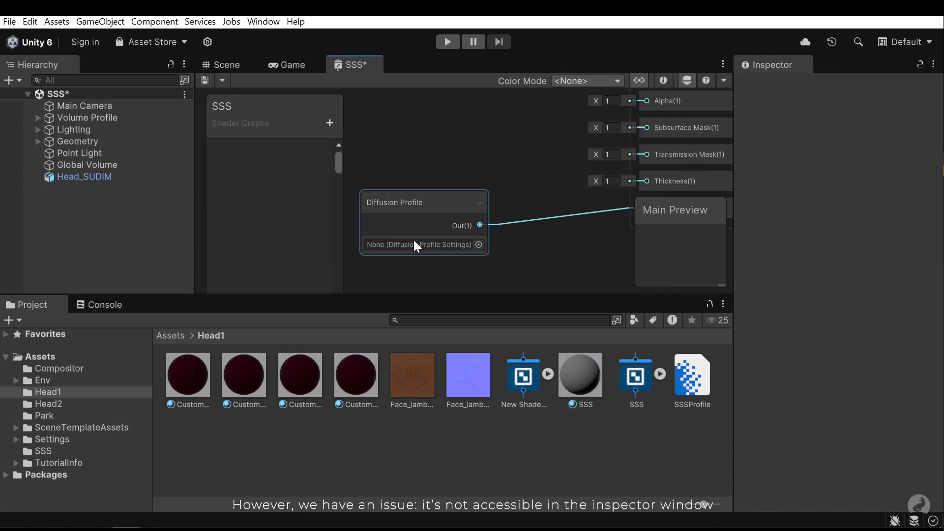
click(408, 202)
key(Delete)
Add a Diffusion Profile property named SSS to the shader graph's property list.
click(329, 123)
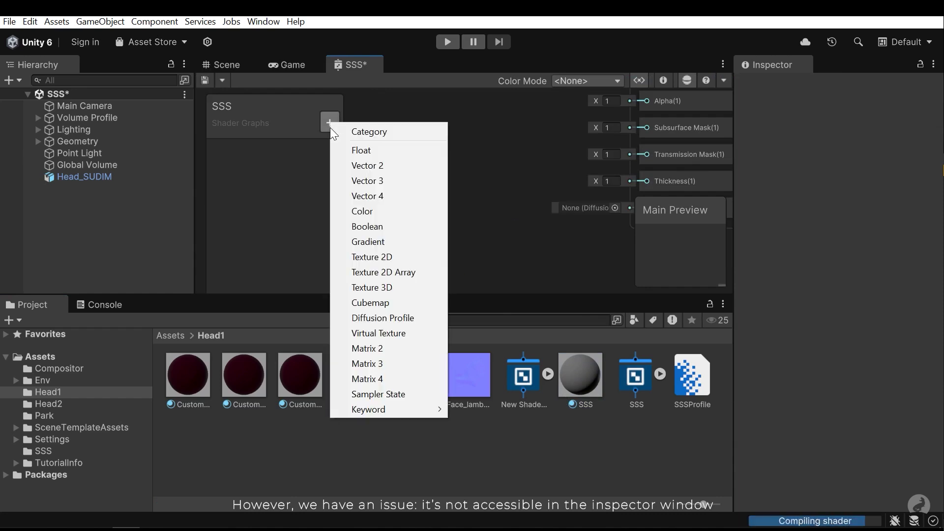
click(385, 316)
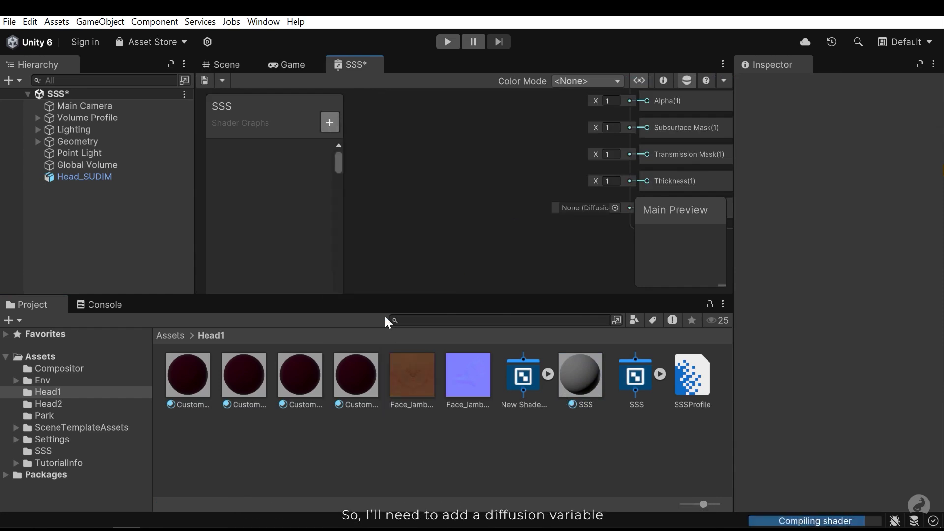
text(SSS)
key(Return)
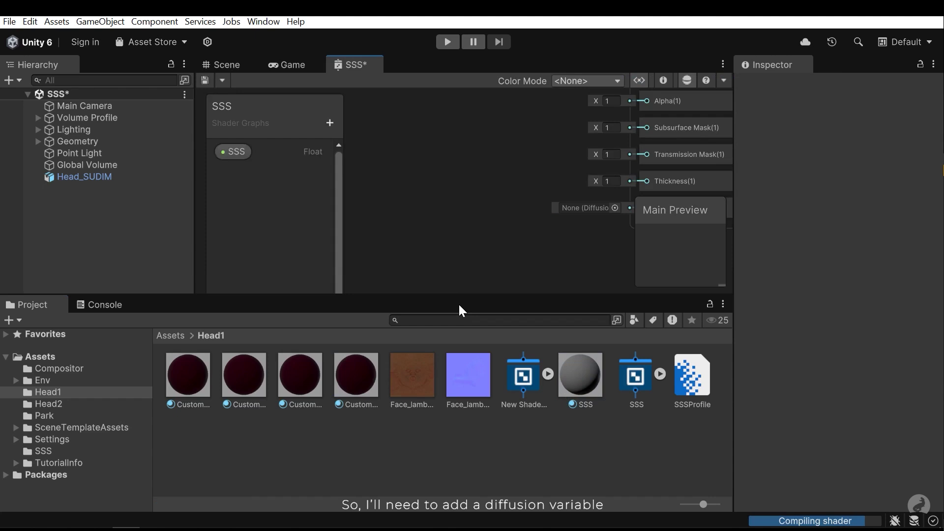
Place the SSS property in the graph as a node, connect it to the Fragment block's Diffusion Profile input and position it nearby.
drag(436, 209, 439, 212)
middle_drag(549, 248, 457, 250)
drag(390, 221, 553, 173)
middle_drag(473, 193, 487, 238)
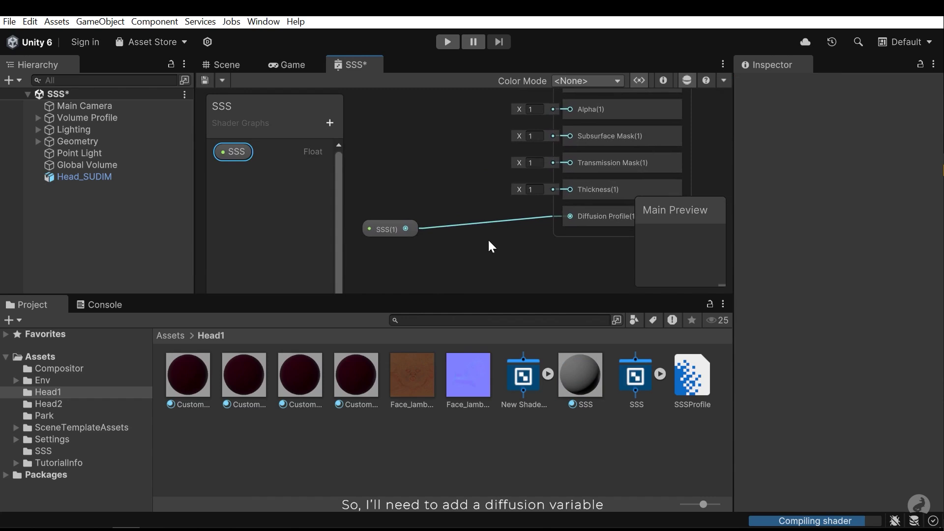
drag(383, 228, 425, 185)
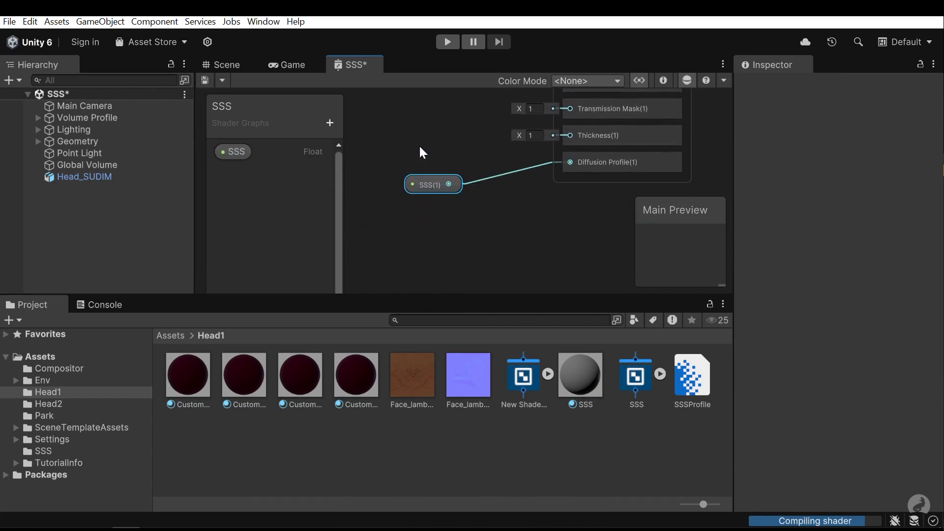
middle_drag(419, 145, 414, 182)
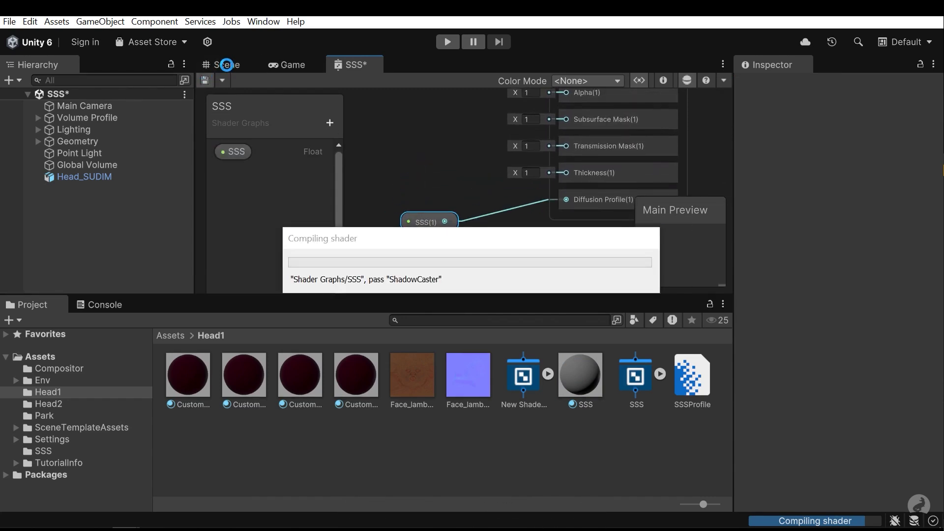
Switch Head2's Tile1 material to the second listed SSS shader graph and assign Head2's SSSProfile to its exposed SSS property.
click(228, 65)
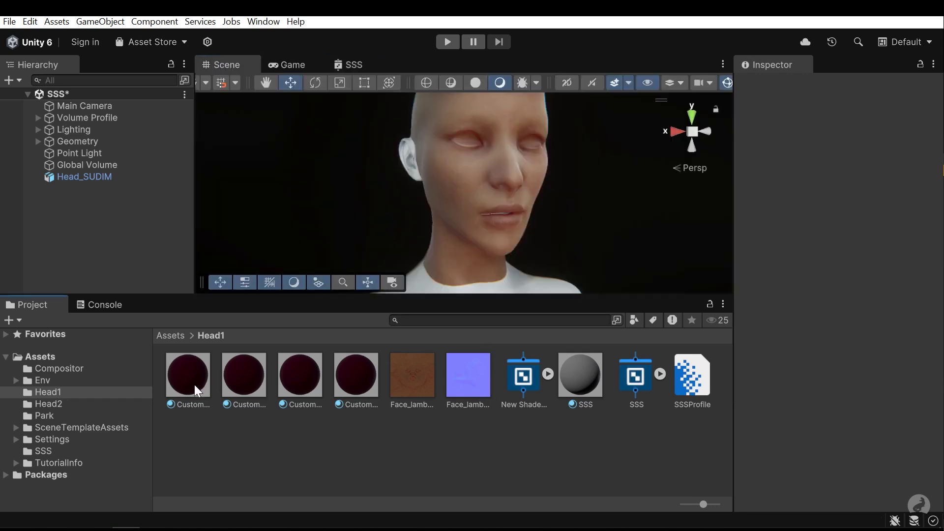
click(60, 401)
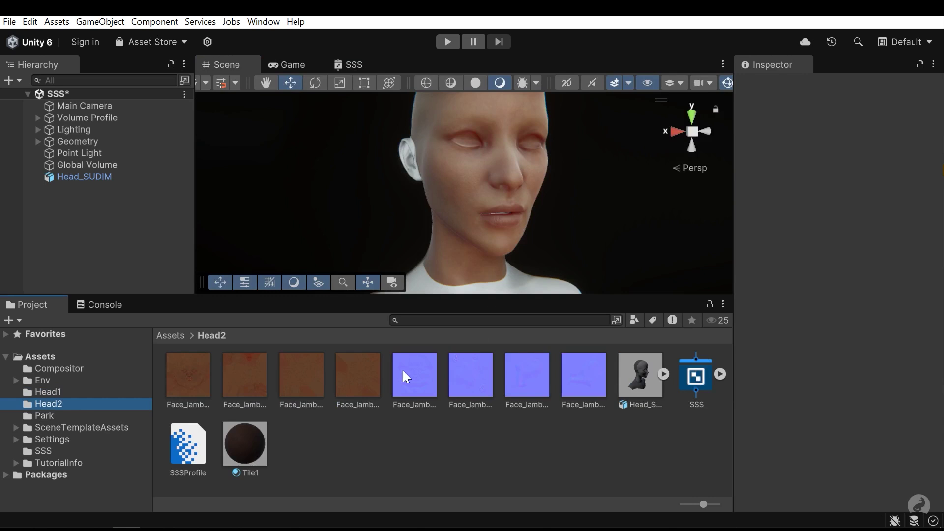
click(246, 444)
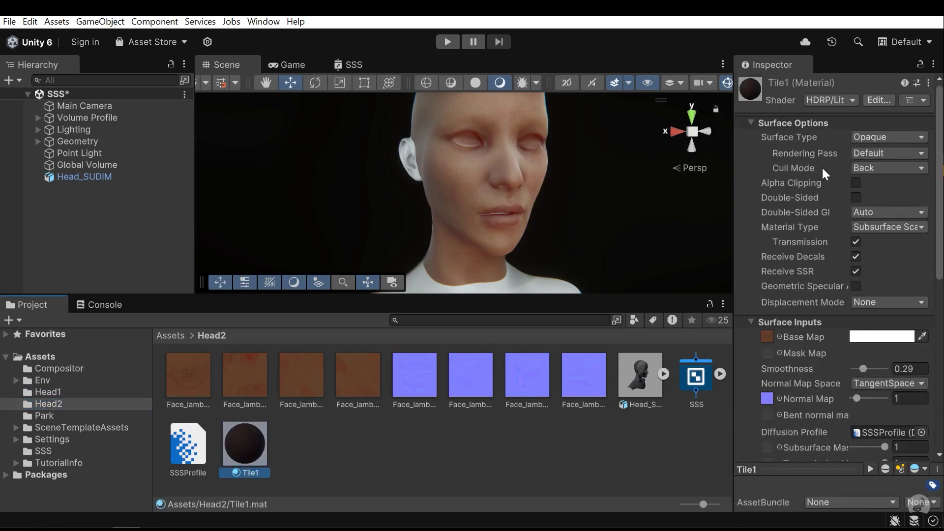
click(822, 99)
text(sss)
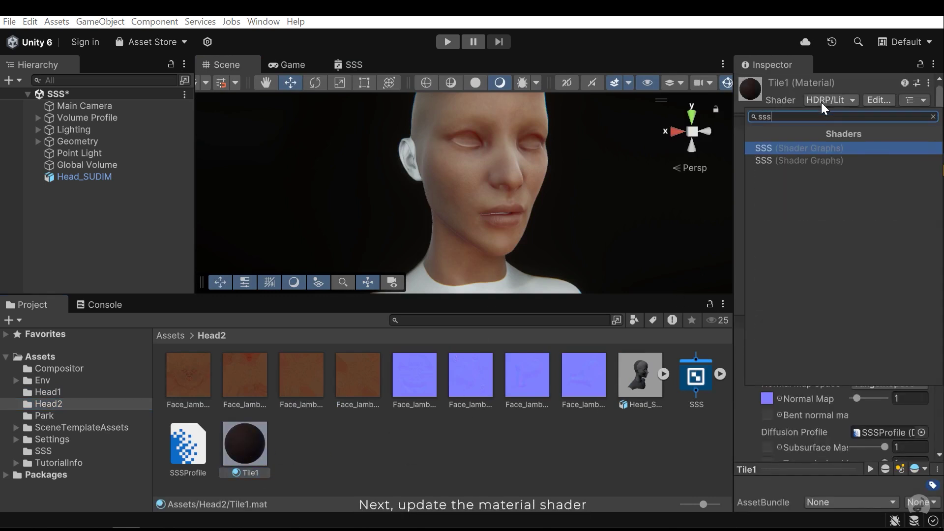
click(797, 160)
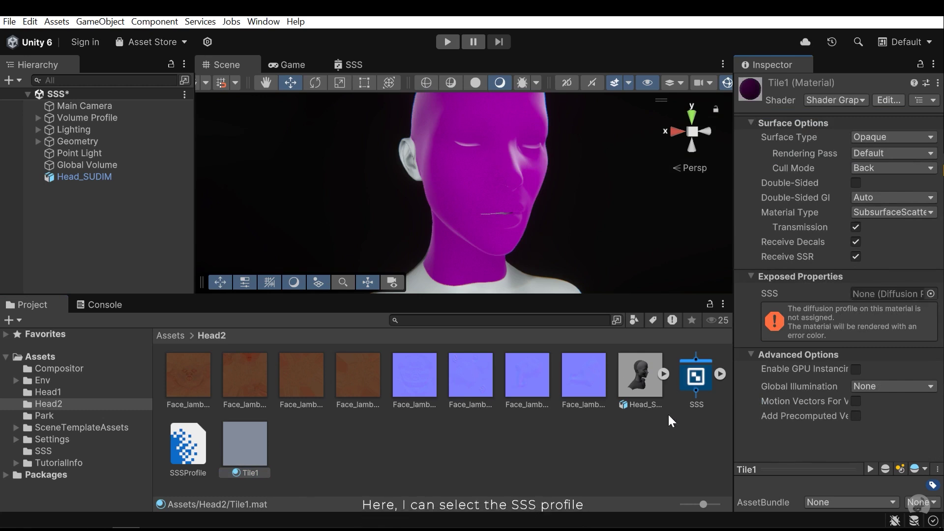
drag(204, 460, 891, 291)
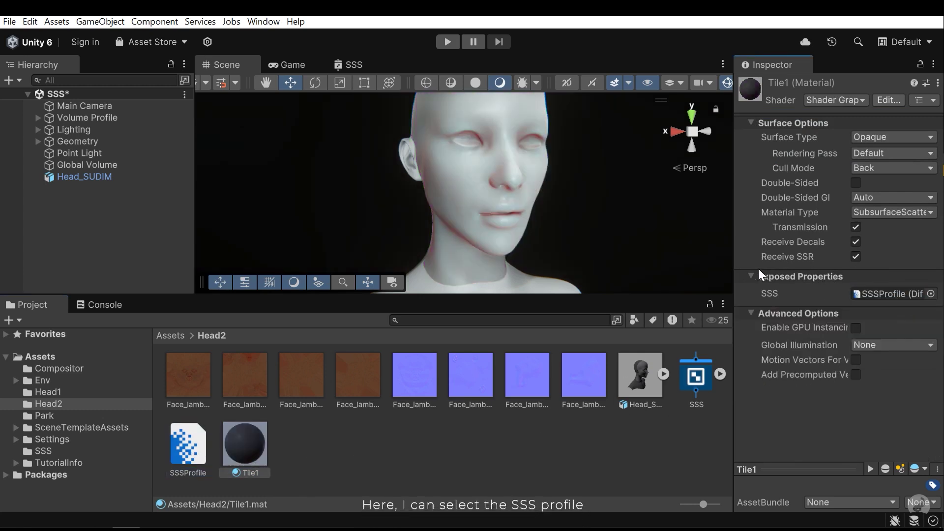
mouse_move(491, 197)
middle_down()
mouse_move(504, 184)
mouse_move(497, 191)
mouse_move(511, 196)
mouse_move(484, 201)
middle_up()
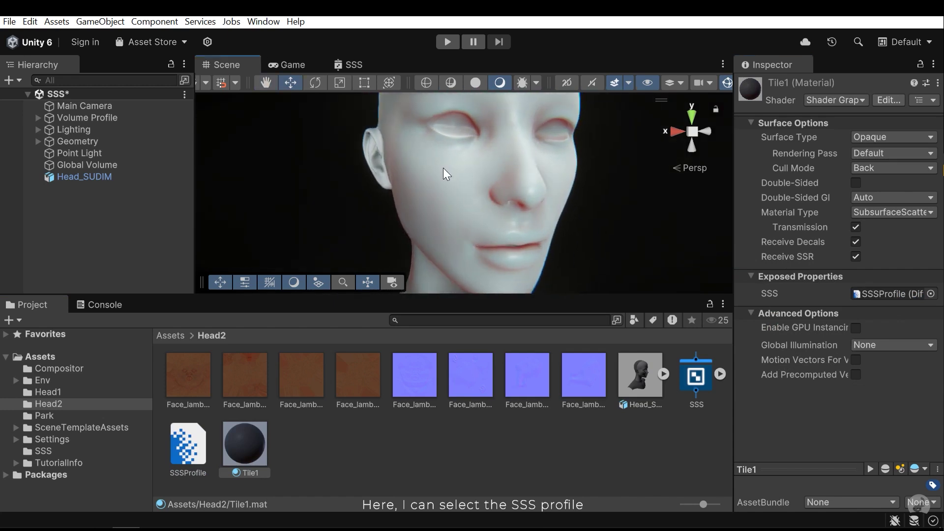
Add two Texture 2D properties named Albedo and Normal to the SSS shader graph.
click(338, 63)
scroll(524, 227, down, 5)
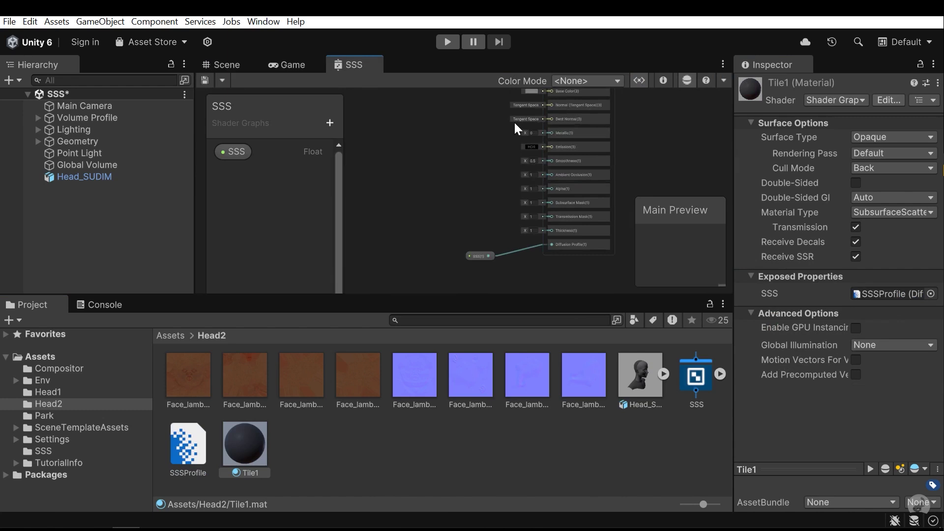
scroll(524, 194, up, 3)
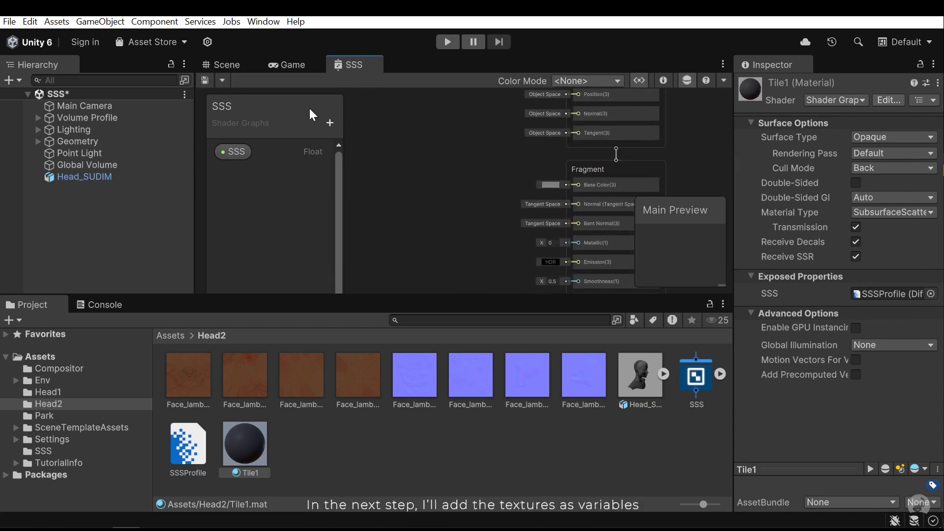
click(329, 123)
click(385, 255)
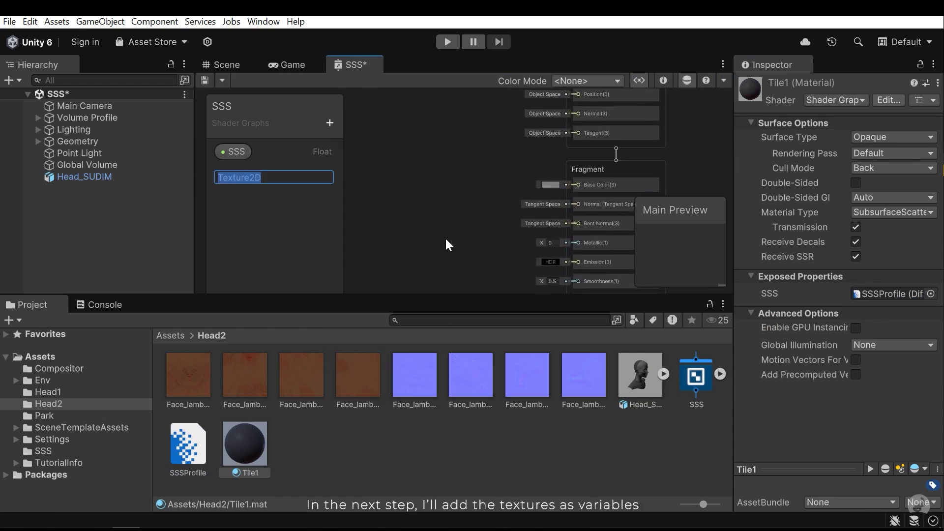
text(Albedo)
key(Return)
click(330, 122)
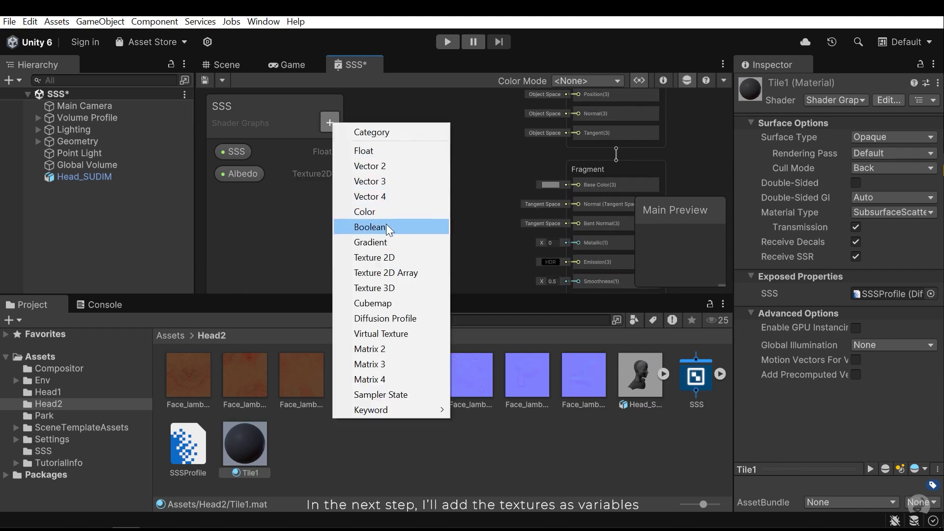
click(385, 257)
text(Normal)
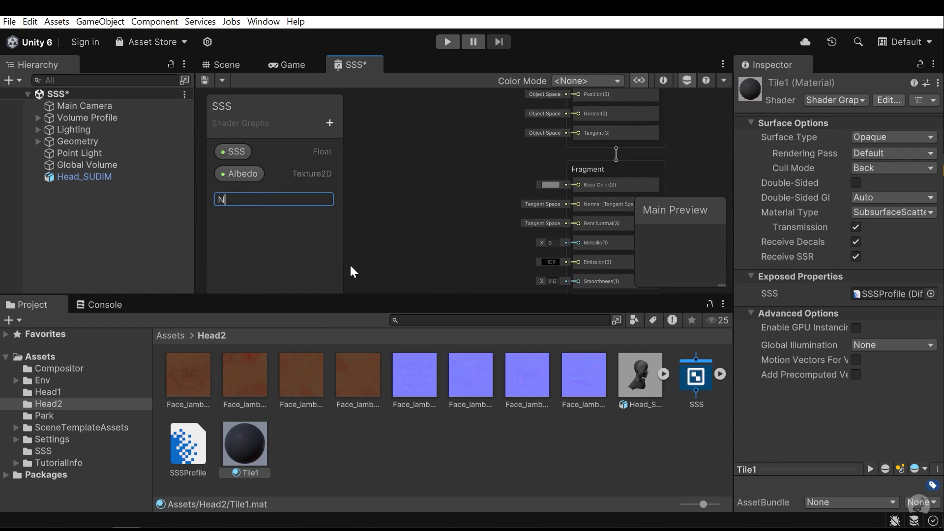
key(Return)
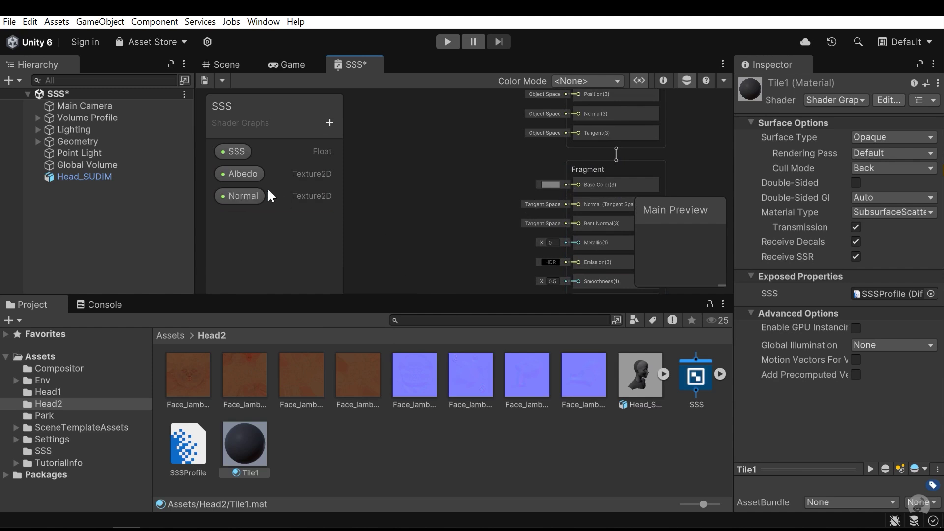
Place the Albedo property in the graph, feed it into a Sample Texture 2D node and connect the RGBA output to Base Color.
drag(447, 180, 480, 185)
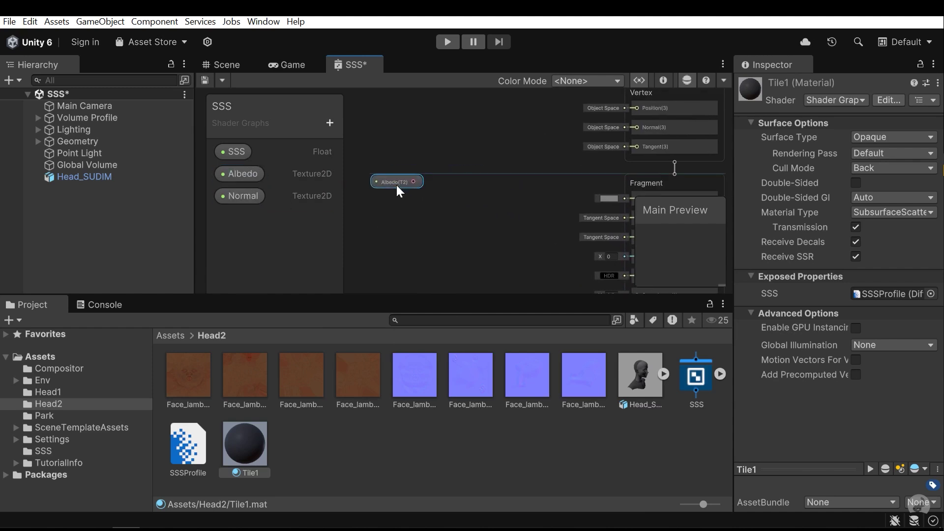
drag(413, 182, 445, 180)
click(458, 235)
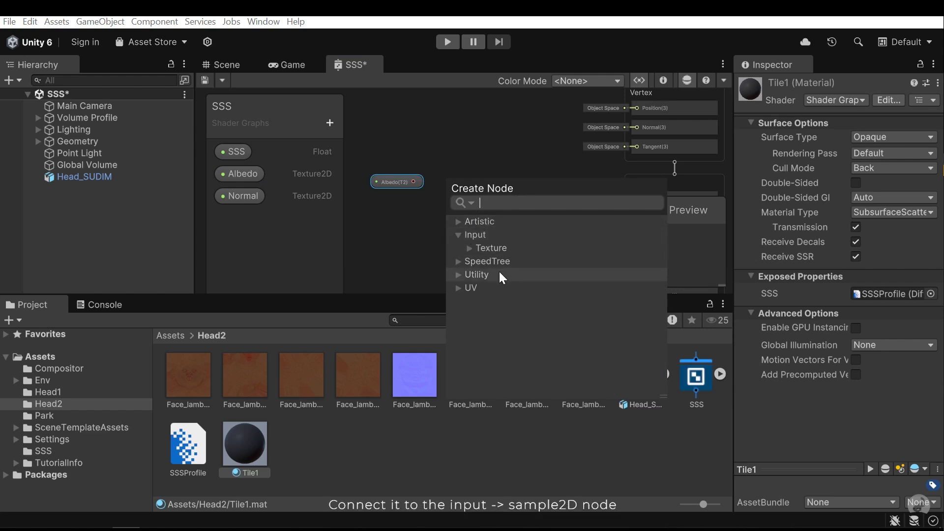
click(470, 247)
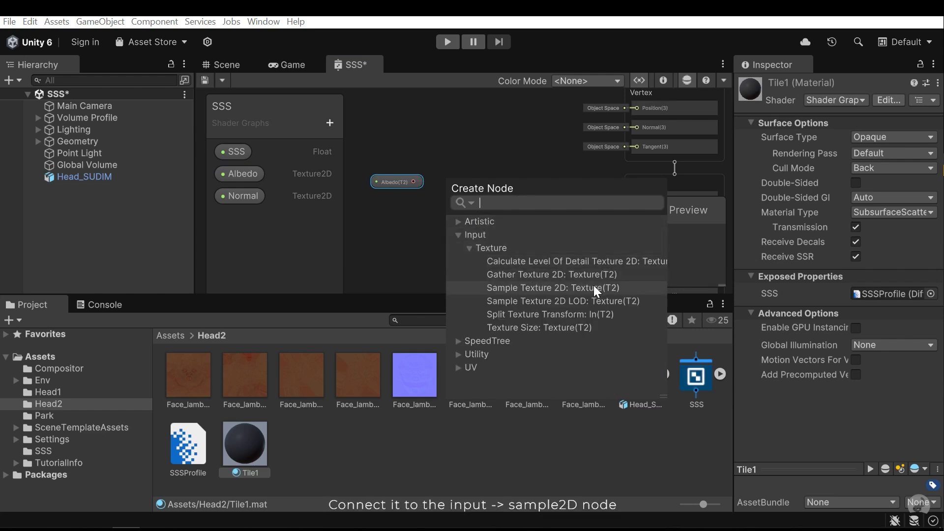
click(567, 288)
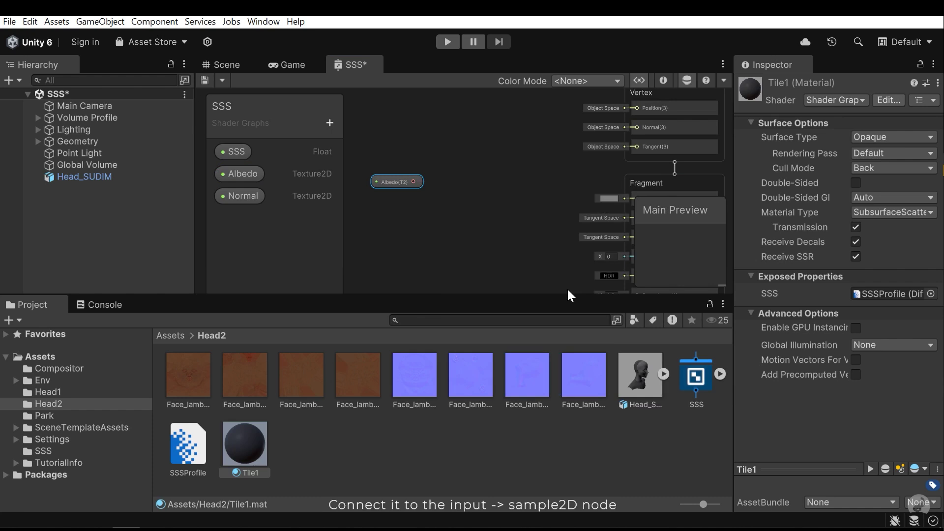
click(488, 276)
middle_drag(550, 221, 460, 207)
scroll(456, 204, up, 1)
drag(423, 171, 562, 180)
middle_drag(488, 227, 524, 194)
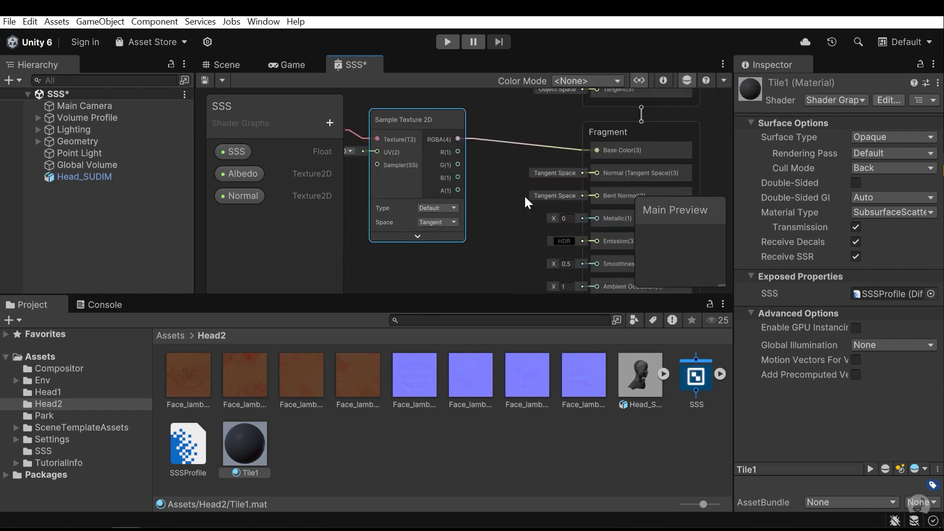
Place the Normal property in the graph below the albedo nodes and connect it to a new Sample Texture 2D node.
scroll(524, 195, down, 2)
middle_drag(441, 257, 517, 166)
drag(266, 198, 455, 225)
click(466, 258)
click(473, 265)
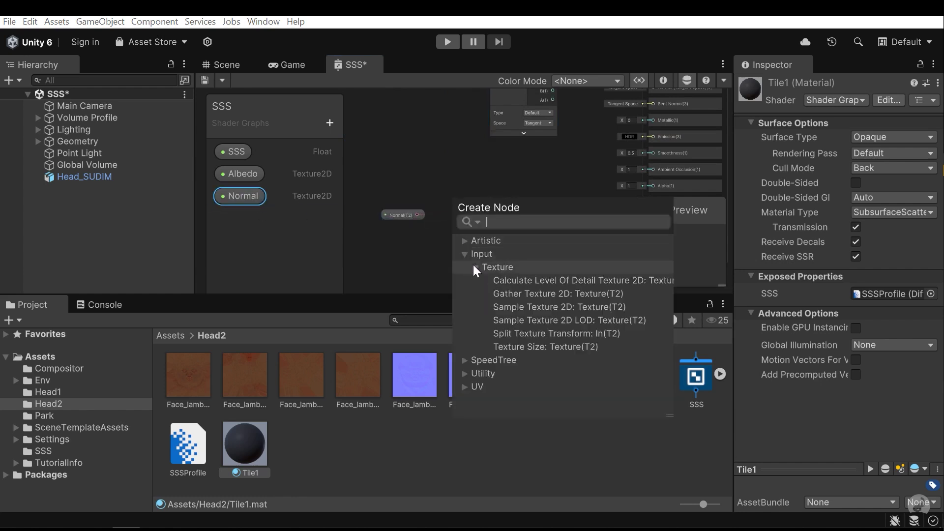
click(529, 307)
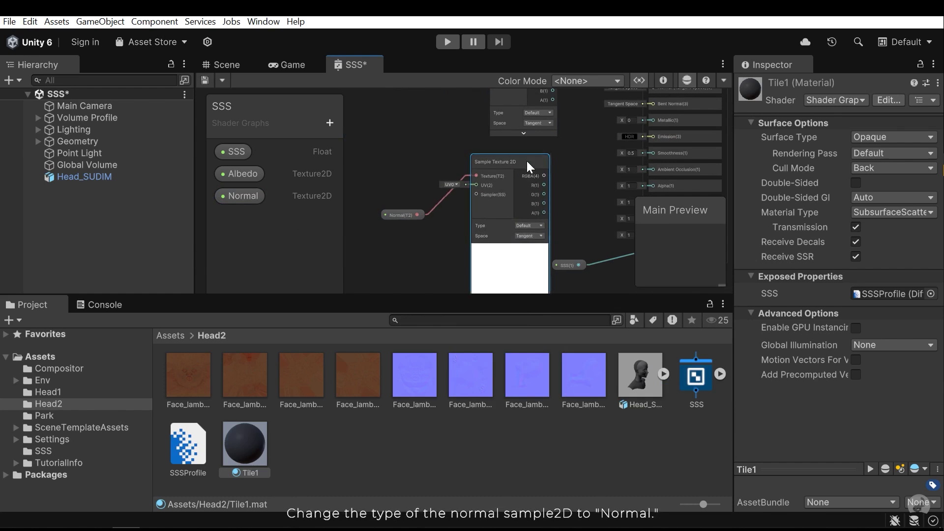
Set the Type of the normal map's Sample Texture 2D node to Normal, keeping Space at Tangent.
scroll(526, 161, up, 2)
scroll(541, 246, up, 1)
click(520, 233)
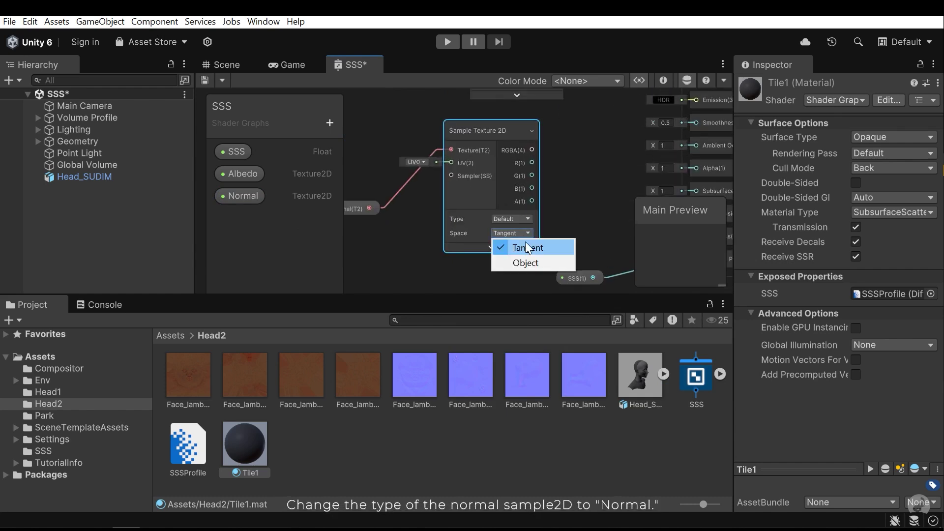
click(525, 241)
click(515, 219)
click(526, 247)
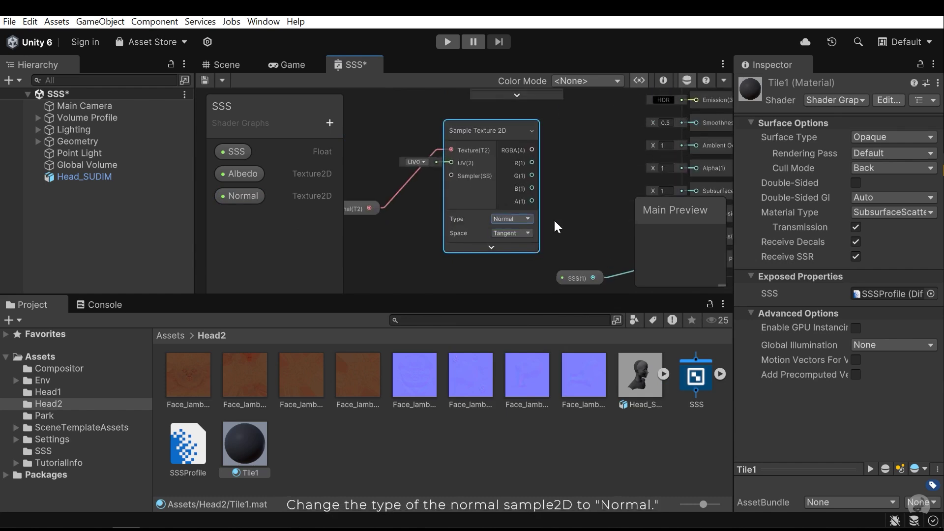
Connect the normal sampler's RGBA output to the Fragment block's Normal (Tangent Space) input and save the shader graph.
middle_drag(553, 219, 379, 151)
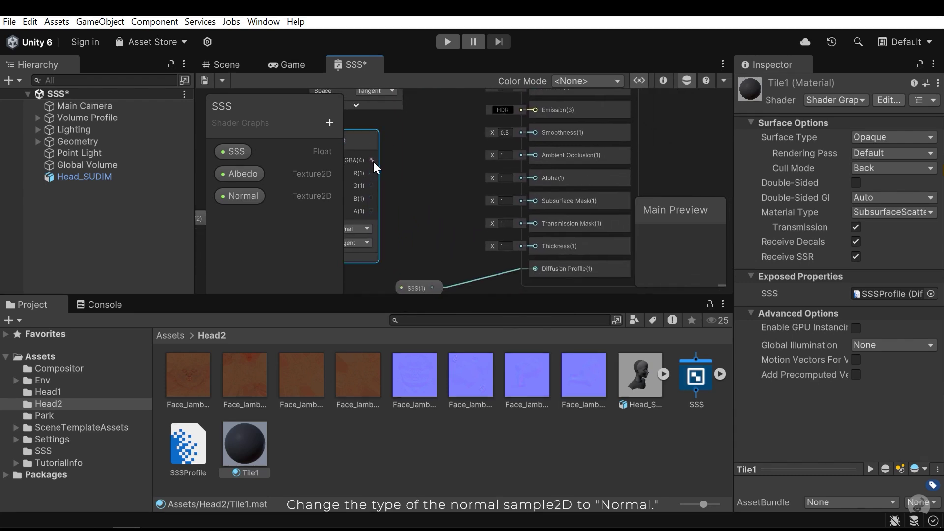
drag(372, 161, 536, 182)
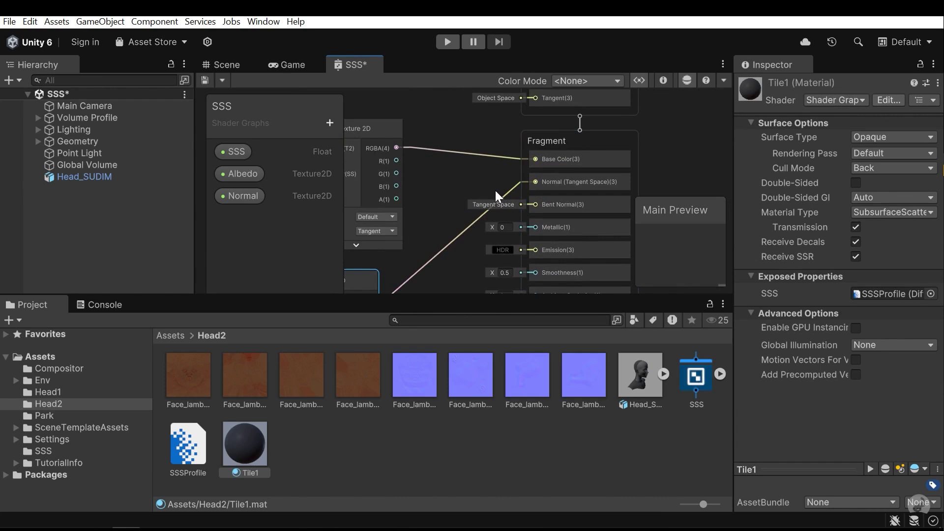
click(204, 80)
Return to the scene view and assign Head2's first face colour texture to Tile1's Albedo and the first normal map to its Normal.
click(227, 64)
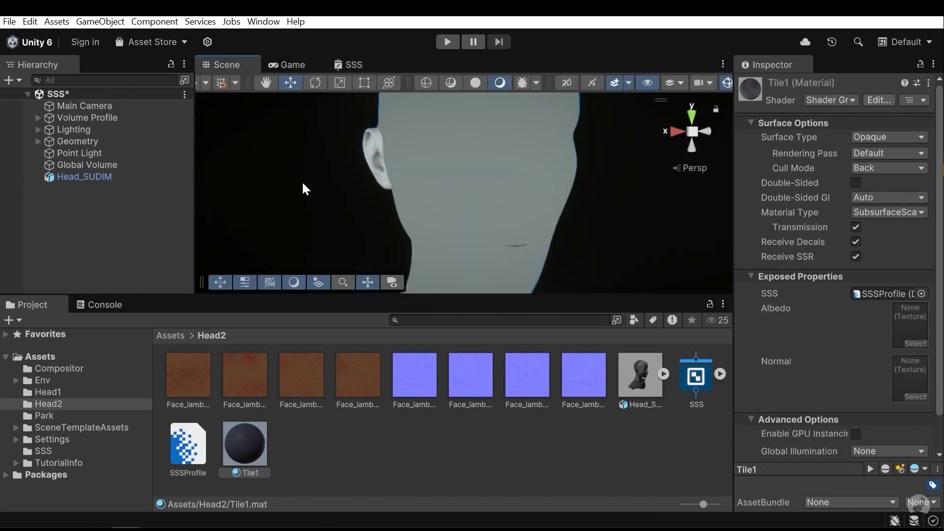
click(353, 430)
click(248, 445)
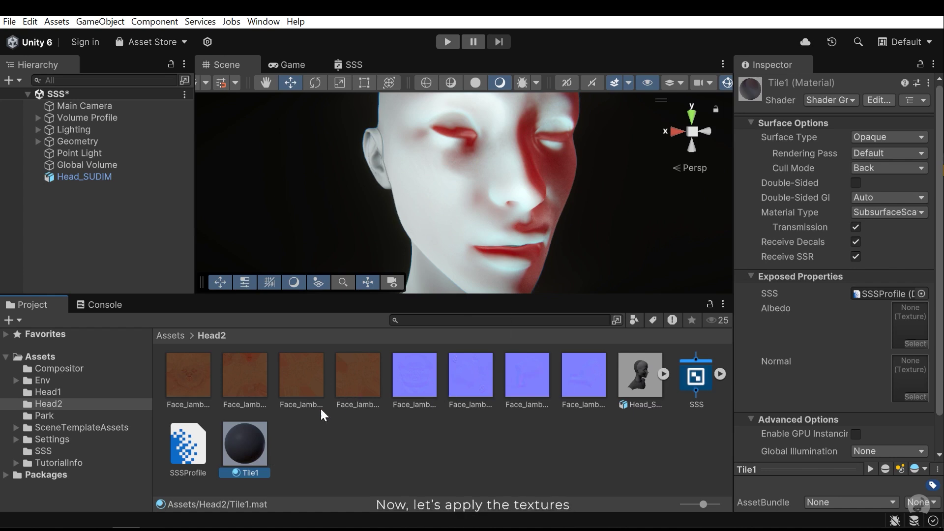
drag(192, 381, 909, 330)
drag(415, 375, 916, 361)
alt+right_drag(543, 234, 531, 219)
Lower the Fragment block's Smoothness value in the SSS shader graph and return to the scene view to check the head's skin.
click(365, 60)
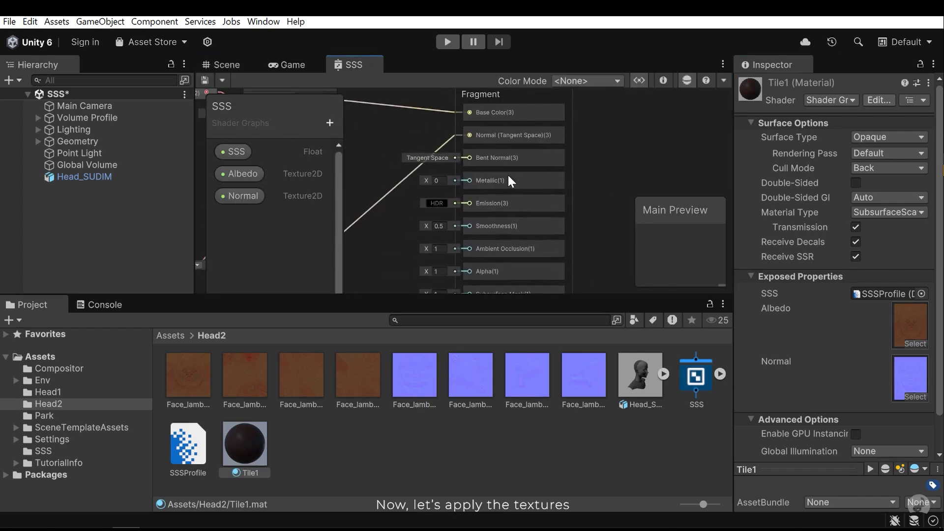
scroll(441, 208, up, 3)
middle_drag(441, 207, 459, 192)
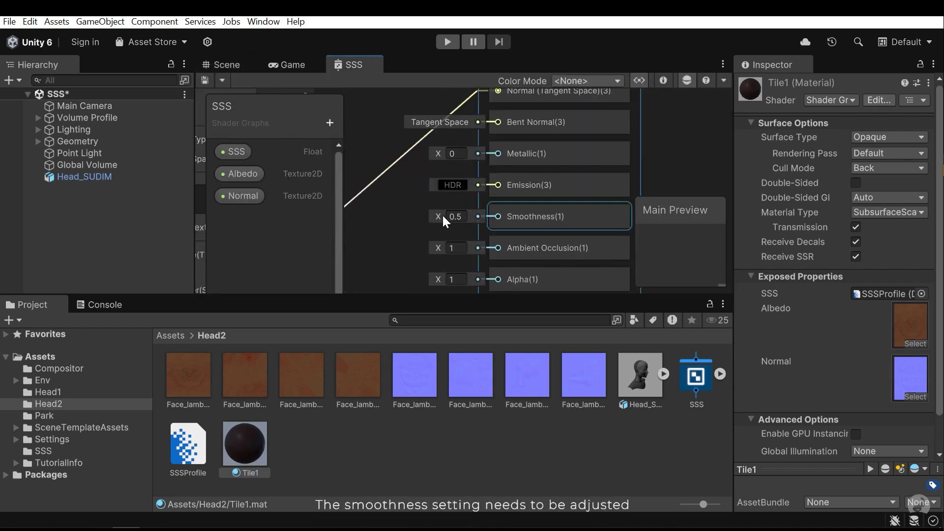
drag(441, 215, 434, 219)
click(221, 64)
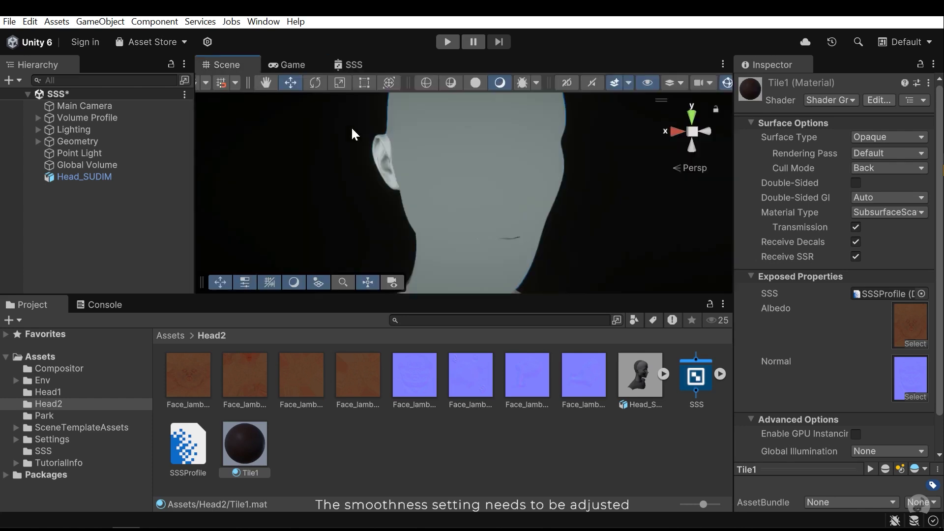
alt+drag(485, 250, 540, 252)
click(318, 451)
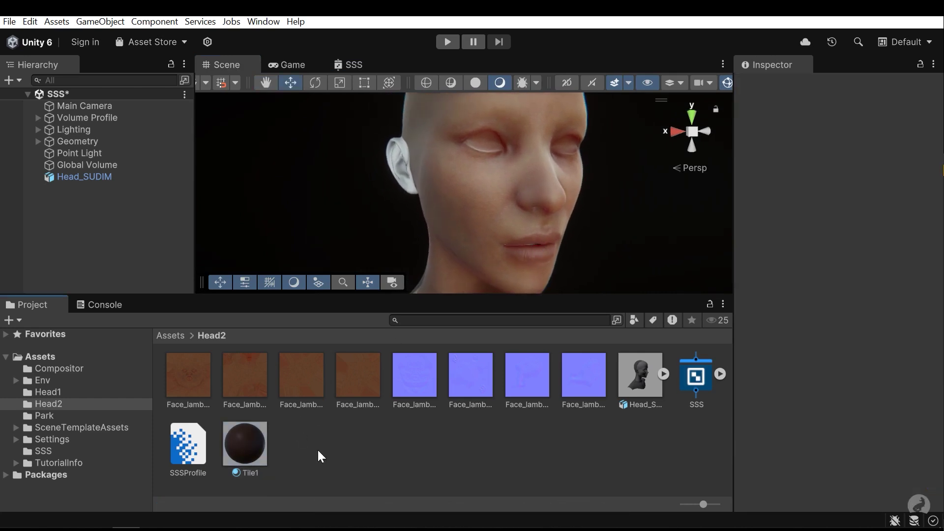
middle_drag(524, 198, 511, 216)
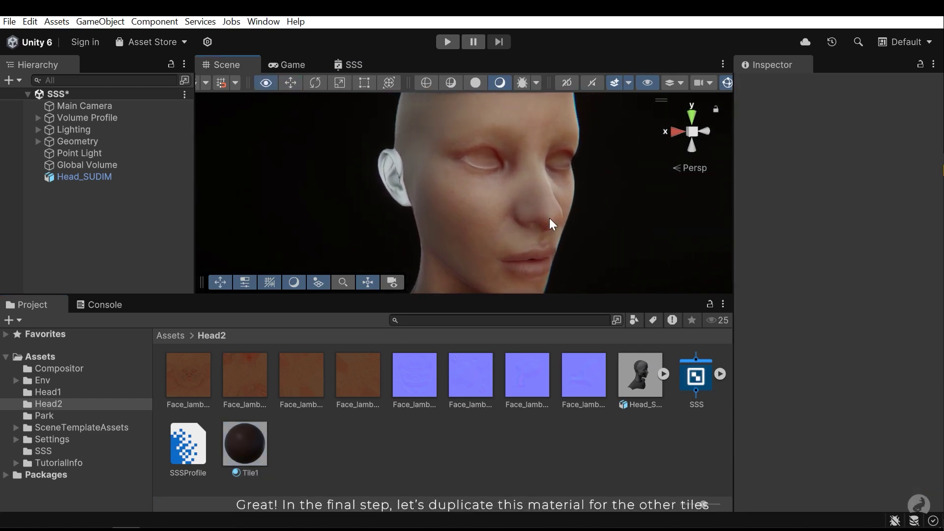
Duplicate the Tile1 material as Tile2 and assign Head2's second face colour texture and second normal map to it.
click(251, 445)
key(ctrl+d)
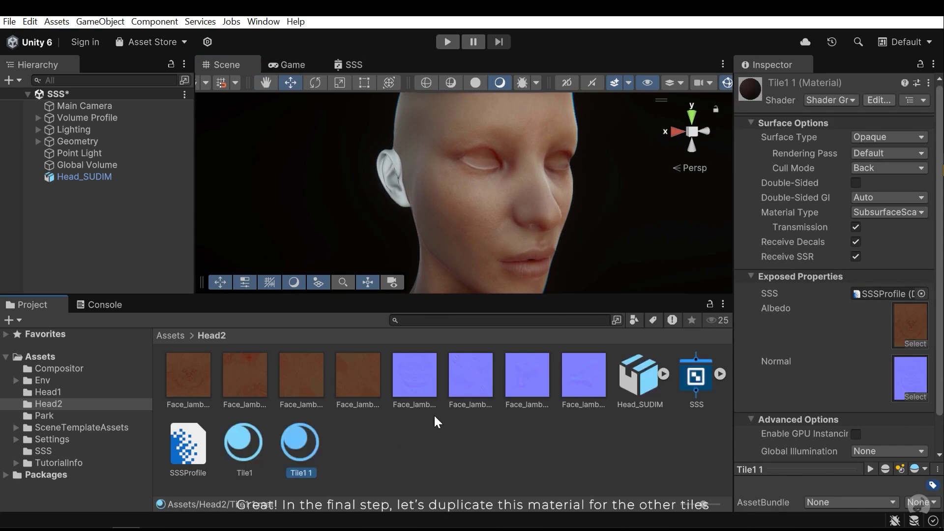
key(F2)
text(Tile2)
key(Return)
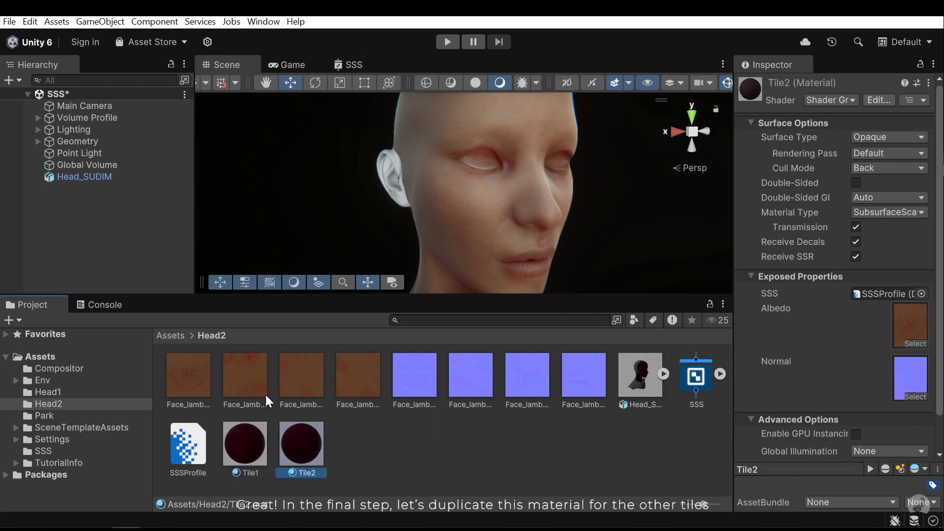
drag(869, 377, 929, 341)
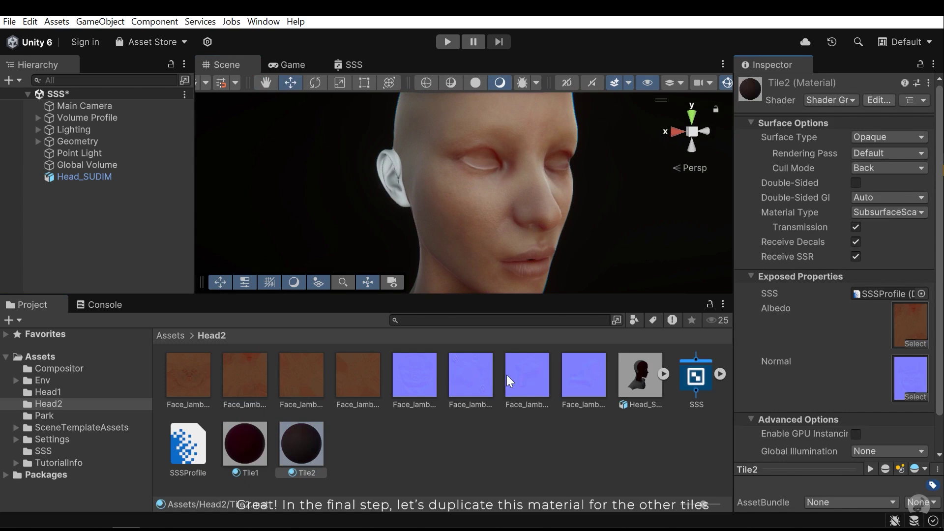
drag(474, 376, 853, 372)
Duplicate the Tile2 material as Tile3 and give it the third face colour texture and third normal map.
click(318, 453)
key(ctrl+d)
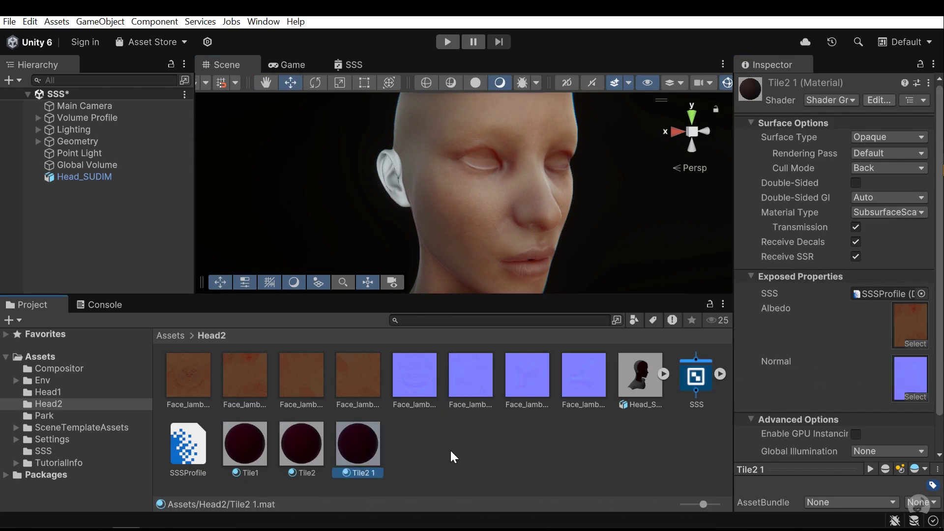
key(BackSpace)
text(3)
key(Return)
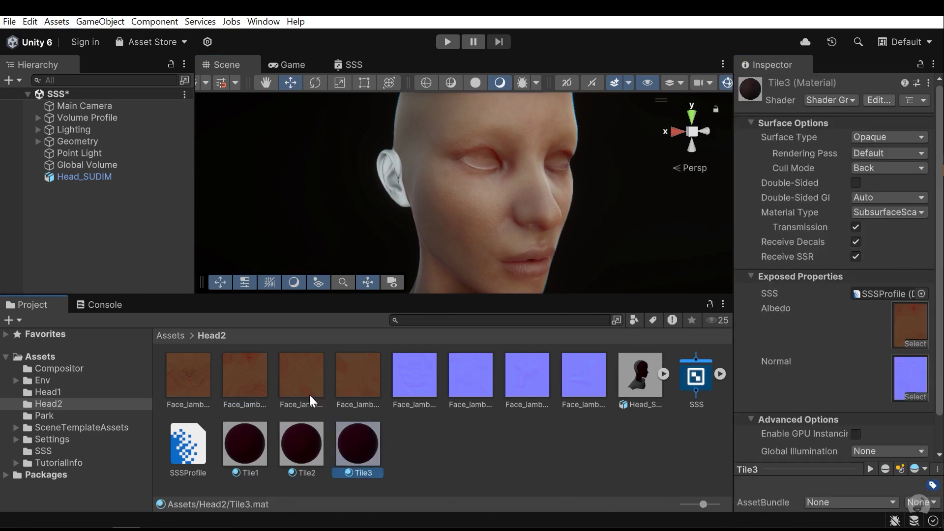
click(358, 376)
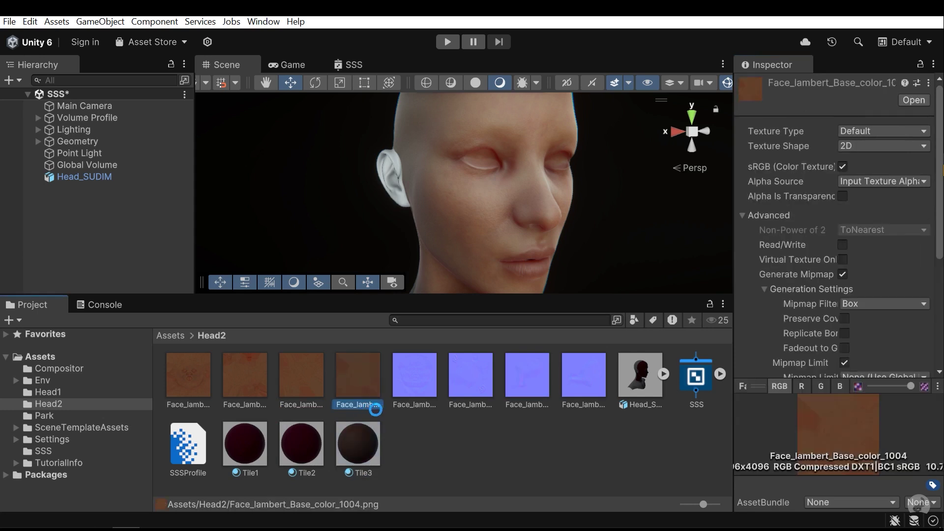
Duplicate the Tile3 material as Tile4 and give it the fourth face colour texture and fourth normal map.
click(369, 444)
key(ctrl+d)
text(Tile4)
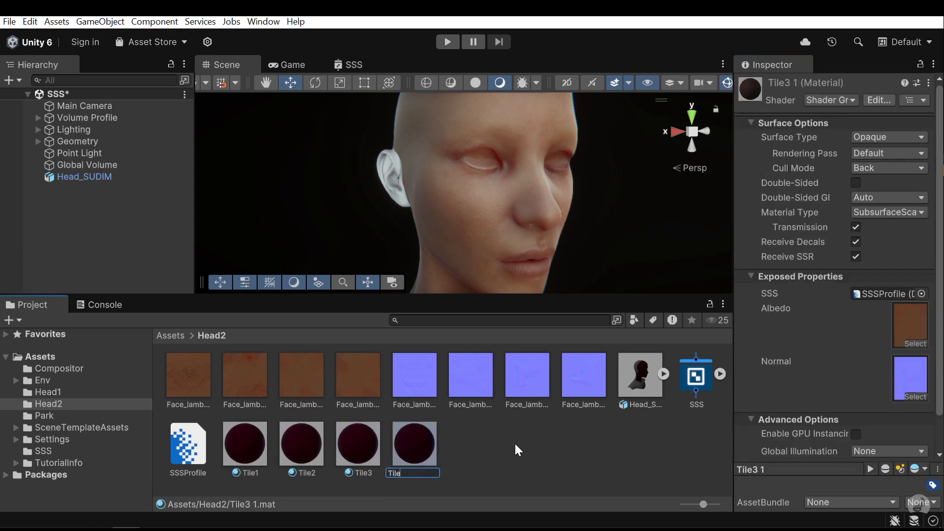
key(Return)
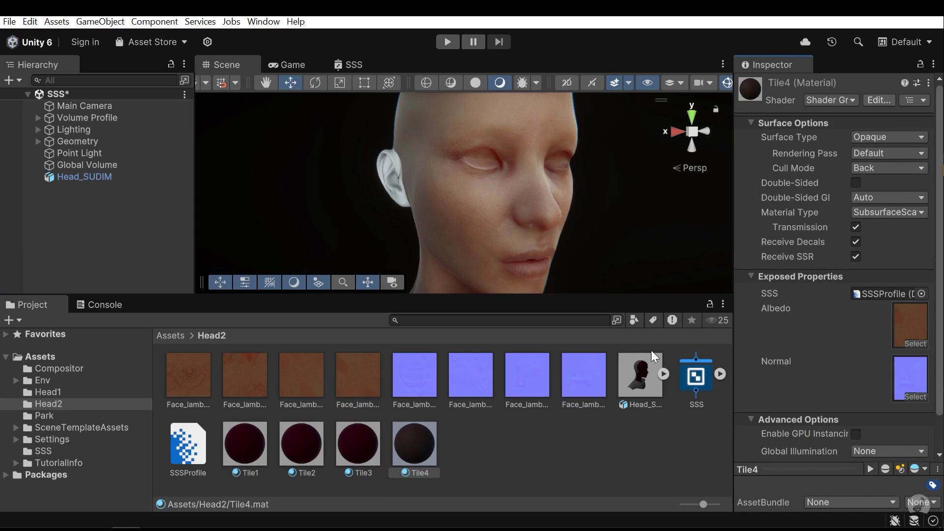
Remap Tile2Mat, Tile3Mat and Tile4Mat of the Head_SUDIM model to the Tile2, Tile3 and Tile4 materials and apply the import settings.
click(639, 376)
drag(302, 443, 880, 284)
drag(363, 445, 890, 296)
drag(396, 447, 893, 319)
click(922, 339)
Examine the skin shading of the whole head from several angles, including the back, and select the SSSProfile diffusion profile.
scroll(465, 205, down, 5)
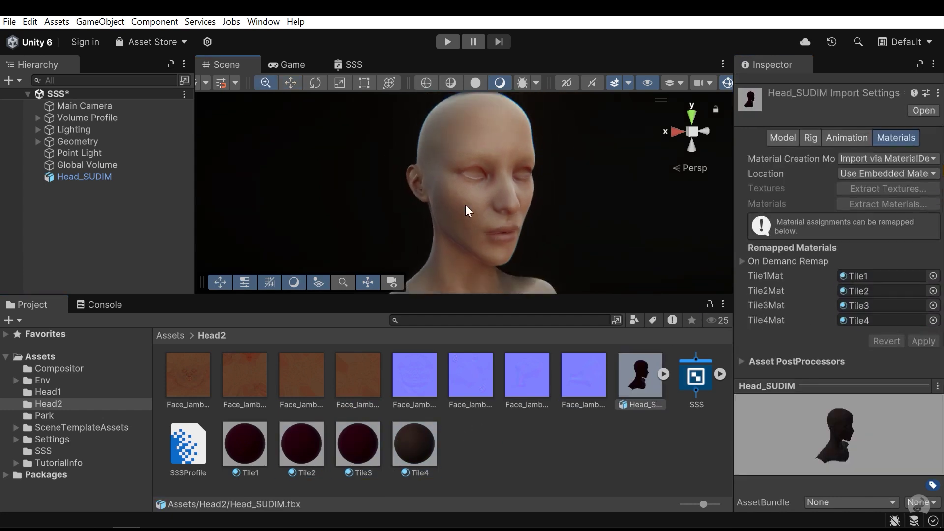
alt+drag(465, 205, 304, 192)
middle_drag(384, 182, 425, 183)
scroll(426, 183, down, 4)
click(189, 448)
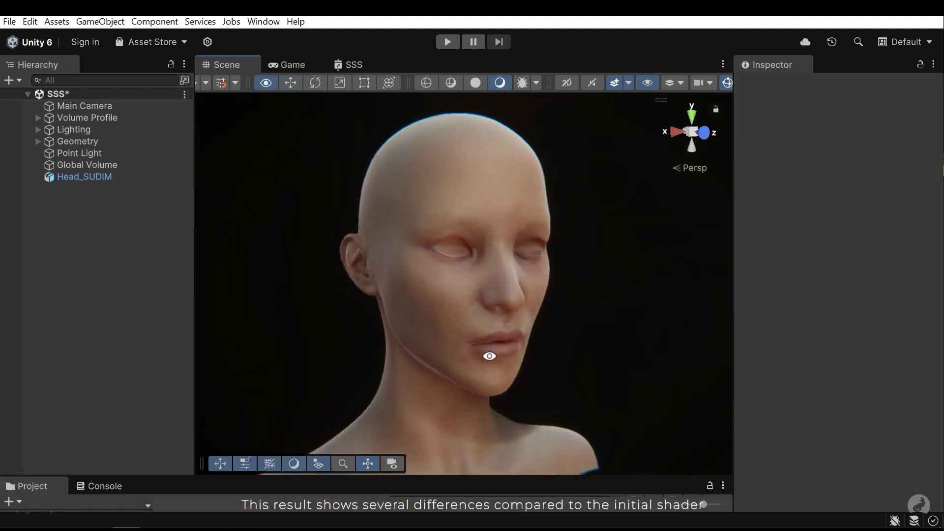
alt+drag(488, 354, 820, 349)
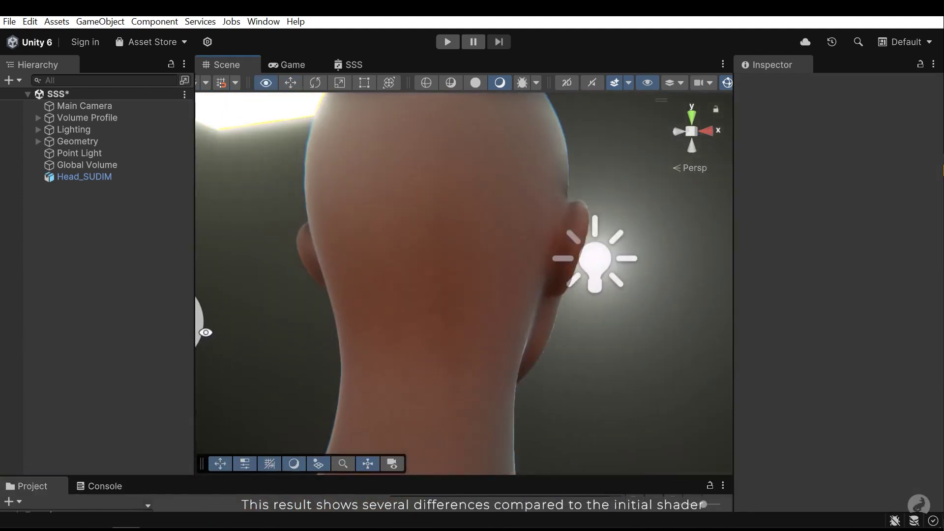